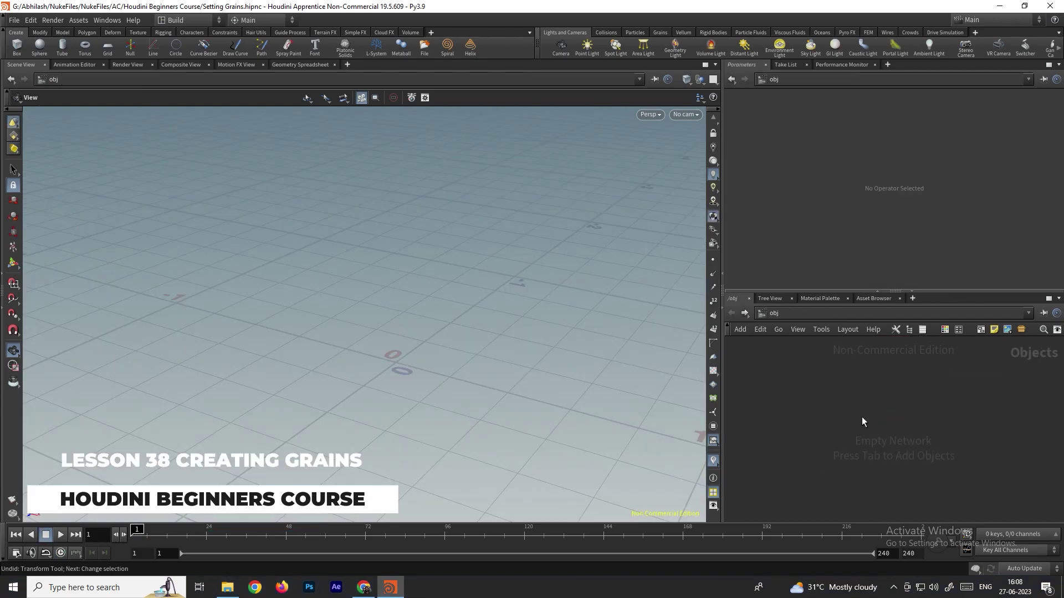
Create a Geometry object in the scene's object network.
key(Tab)
text(ge)
key(Return)
click(857, 401)
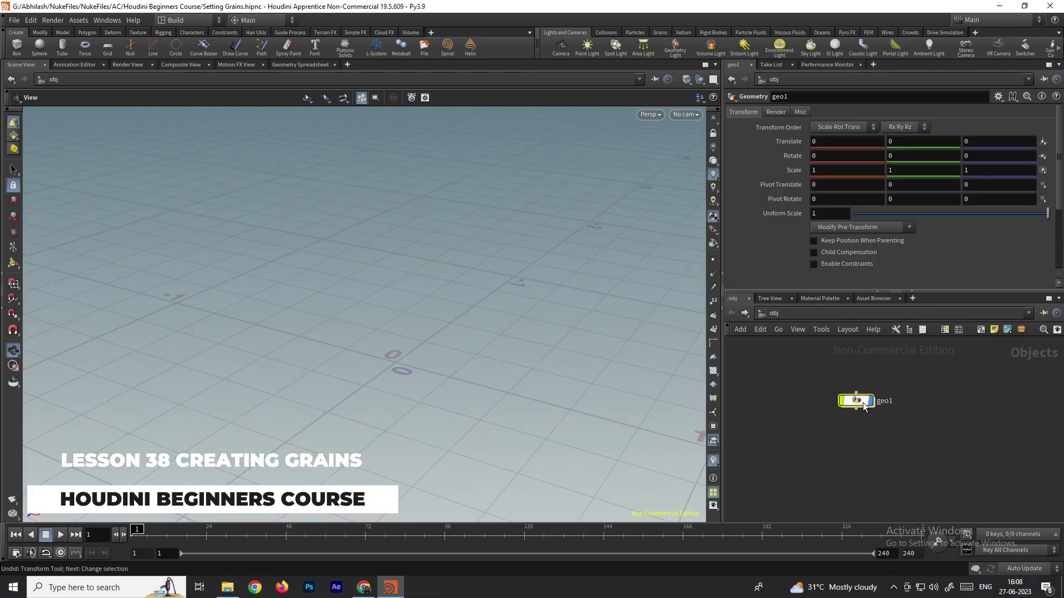
Go inside the geo1 object and add a File node to its network.
double_click(863, 402)
key(Tab)
text(file)
key(Return)
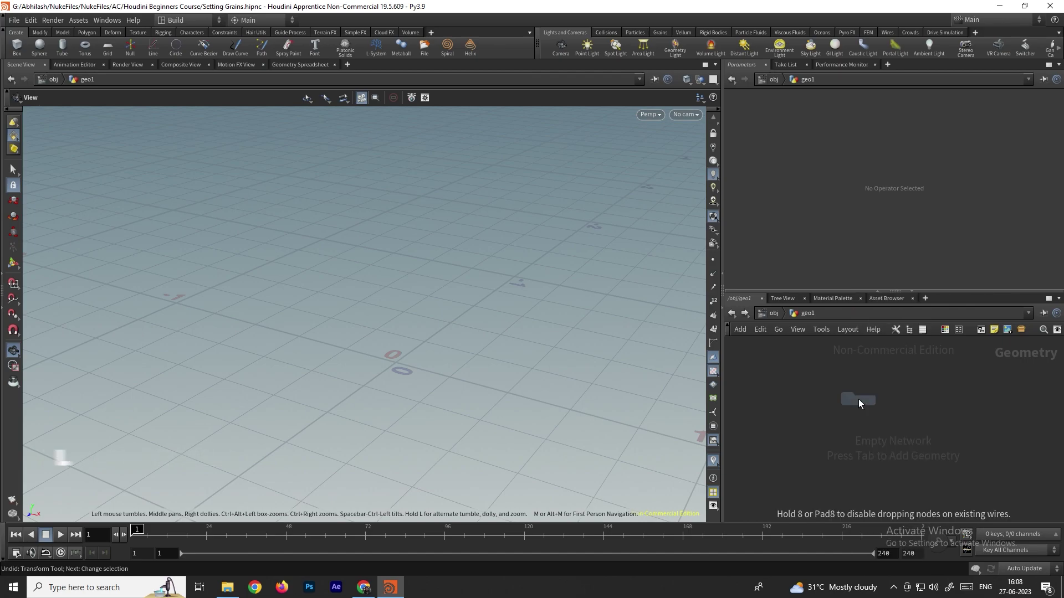
click(849, 397)
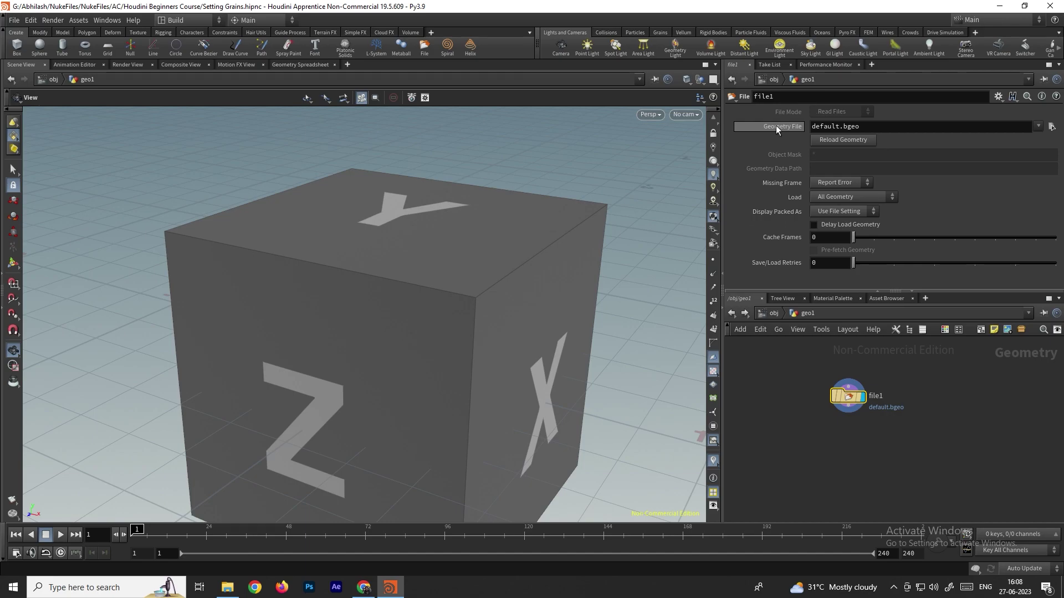
Load 12329_Statue_v1_l3.obj as the File node's geometry file.
click(1052, 127)
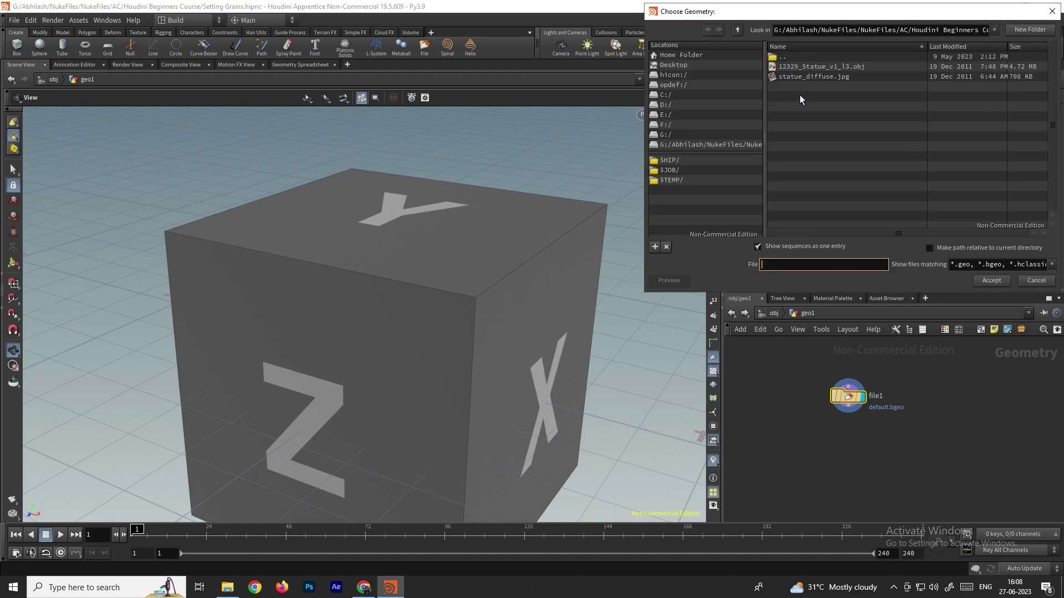
click(814, 65)
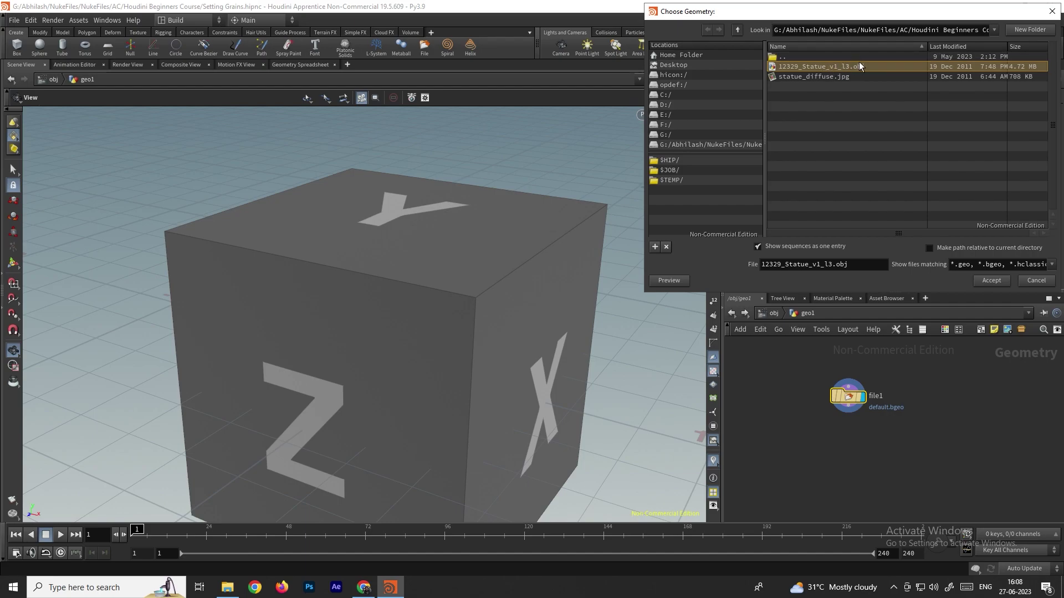
click(992, 280)
scroll(482, 332, down, 10)
drag(497, 324, 526, 310)
Add a Match Size node below the File node, connect the File node's output to it and display it.
mouse_move(849, 400)
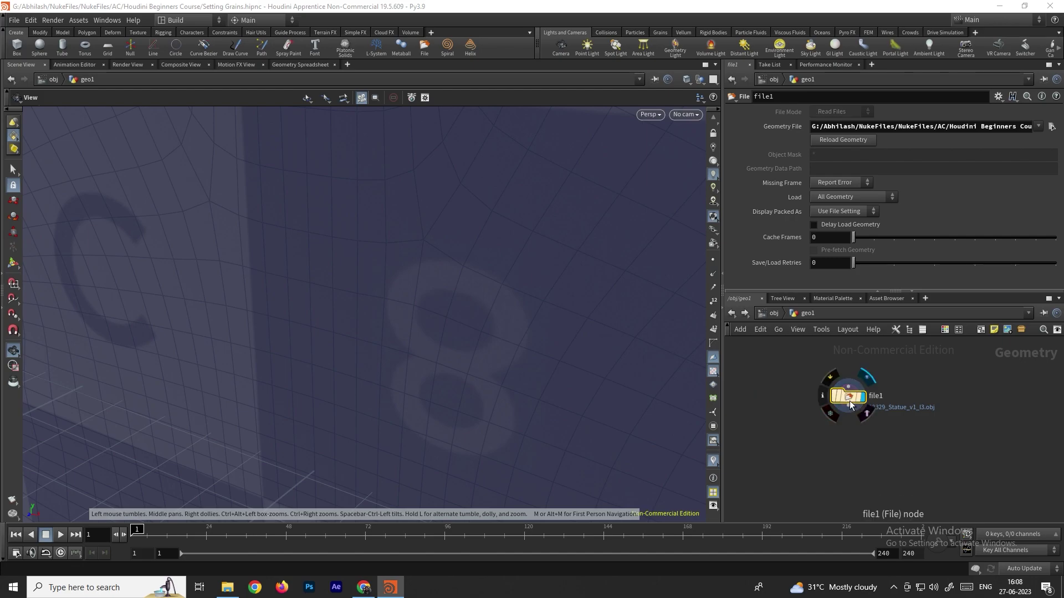
key(Tab)
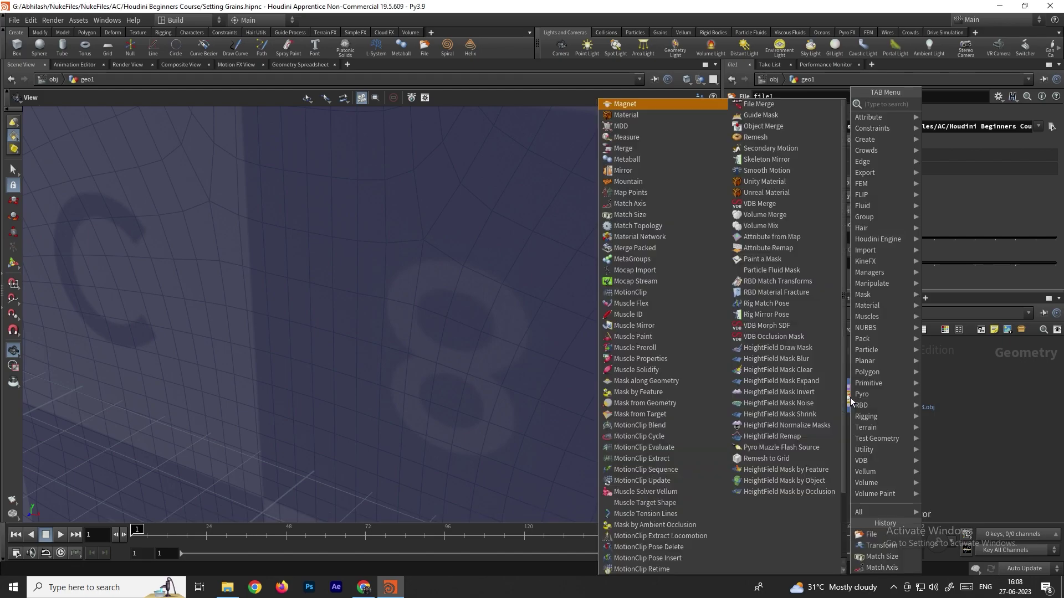
text(matc)
key(Down)
key(Return)
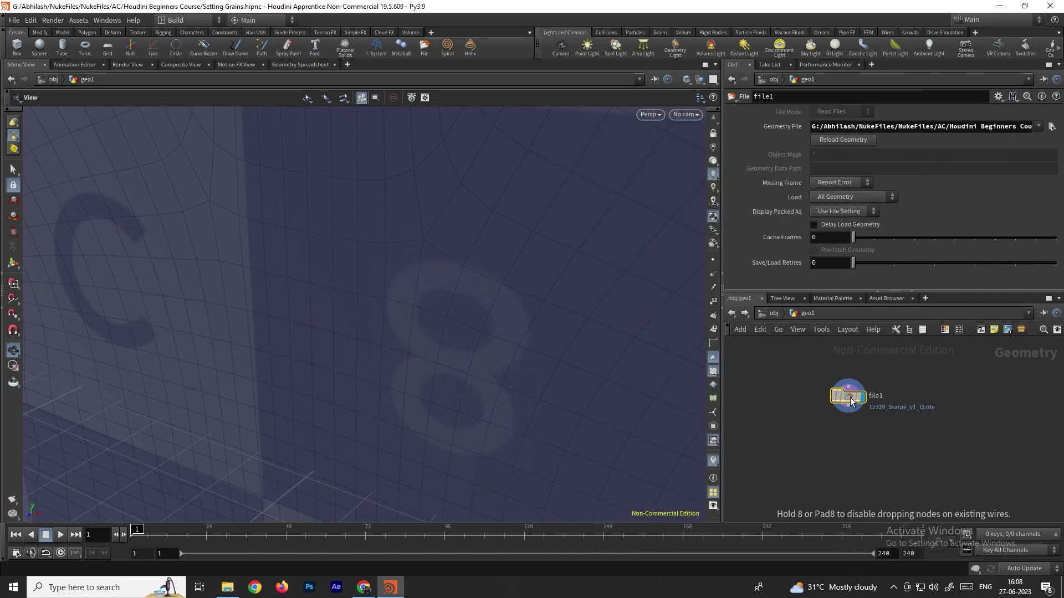
click(847, 457)
drag(848, 406, 842, 448)
click(862, 457)
Enable Scale to Fit on the Match Size node.
drag(585, 337, 562, 335)
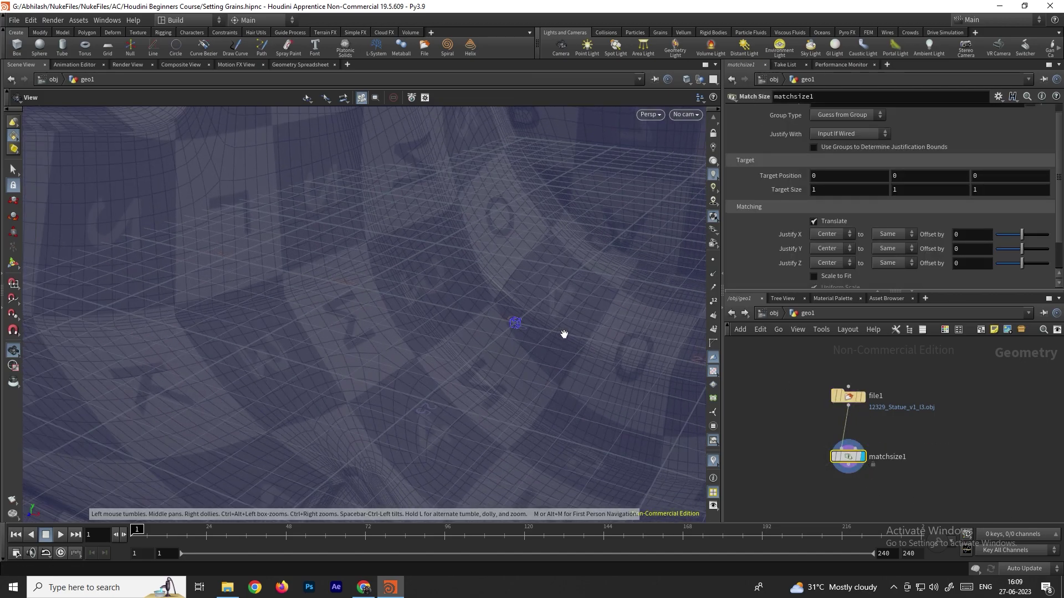
click(814, 275)
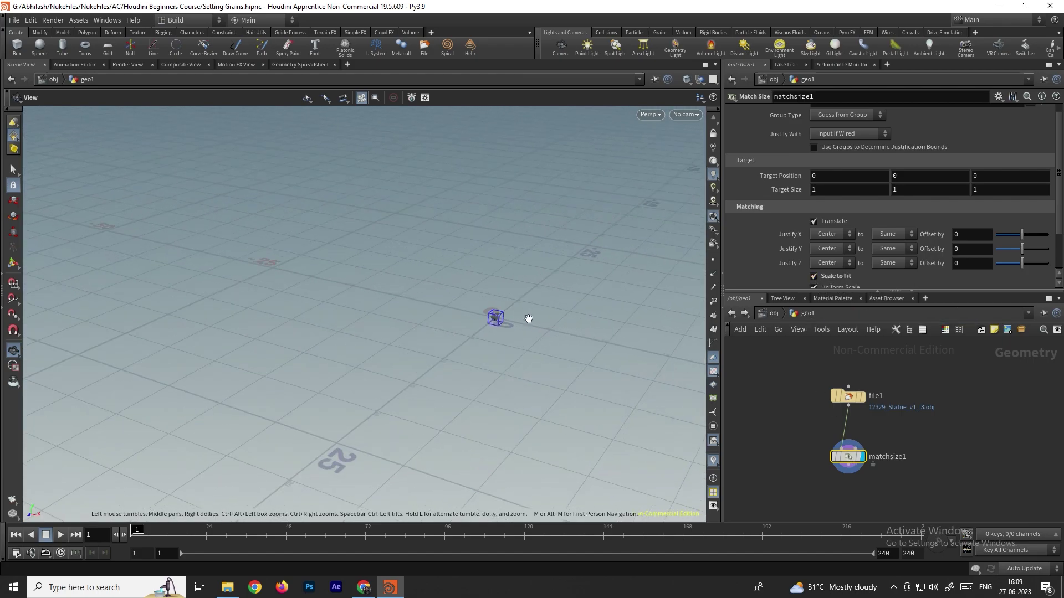
scroll(490, 318, up, 10)
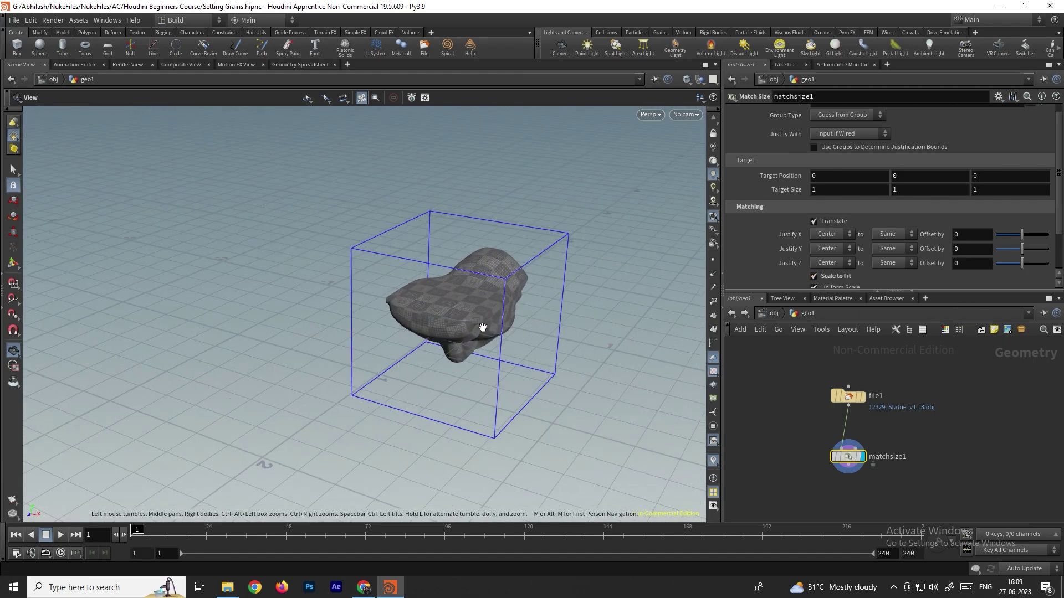
mouse_move(514, 326)
mouse_down()
mouse_move(493, 316)
mouse_move(501, 333)
mouse_up()
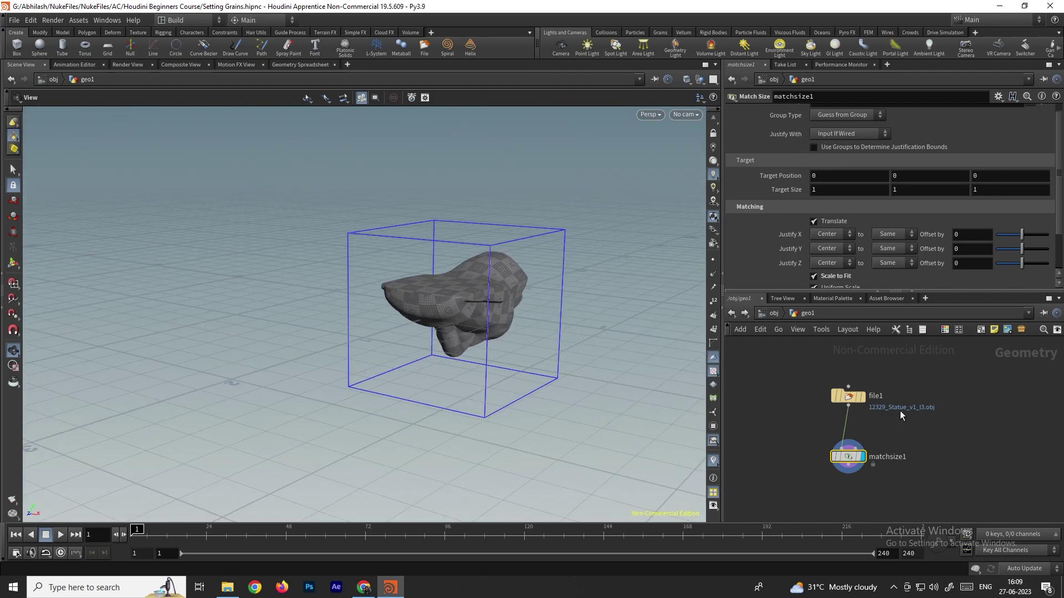
Insert a Transform node between the File node and the Match Size node.
drag(849, 393, 843, 380)
key(Tab)
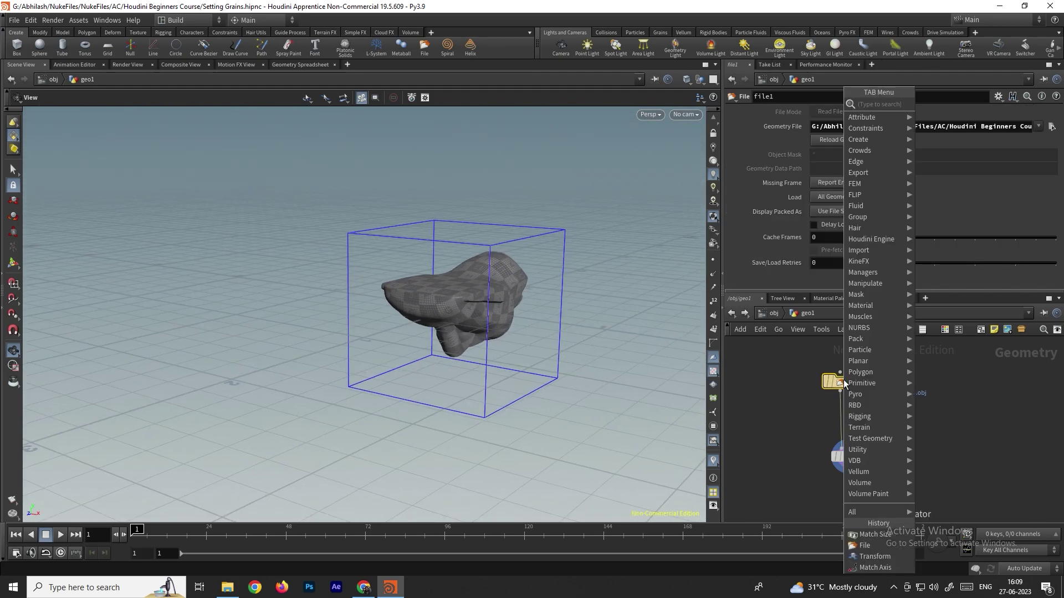
text(tra)
key(Escape)
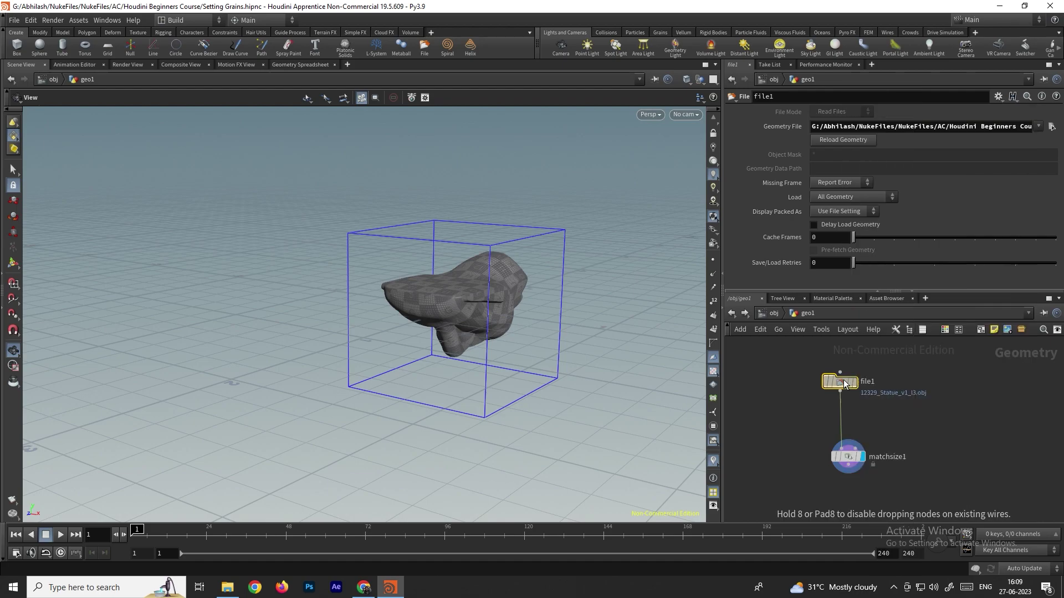
click(841, 416)
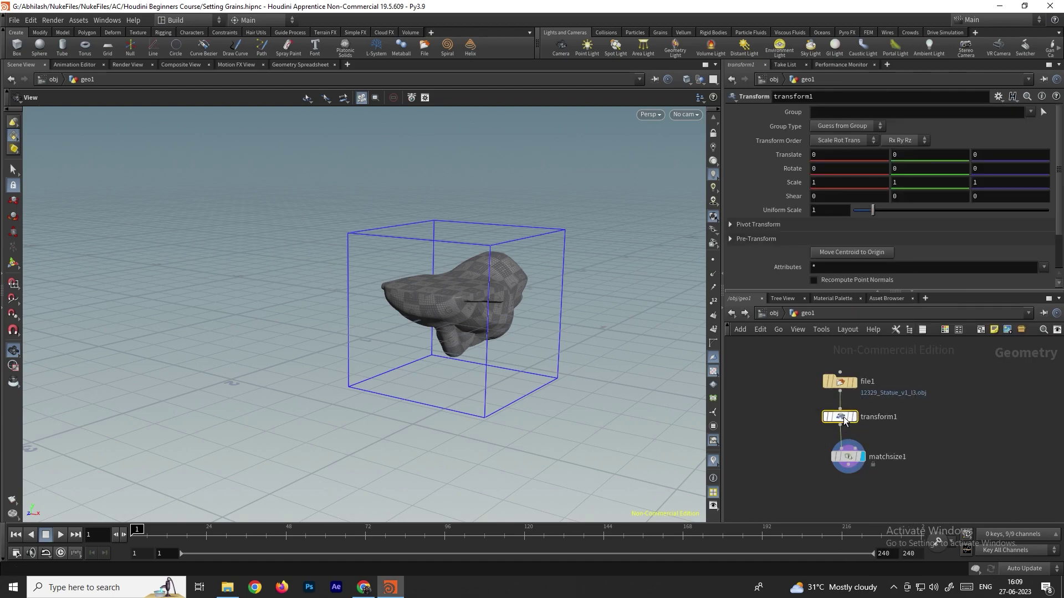
Set the Transform node's X rotation to -90 to stand the statue upright.
click(820, 168)
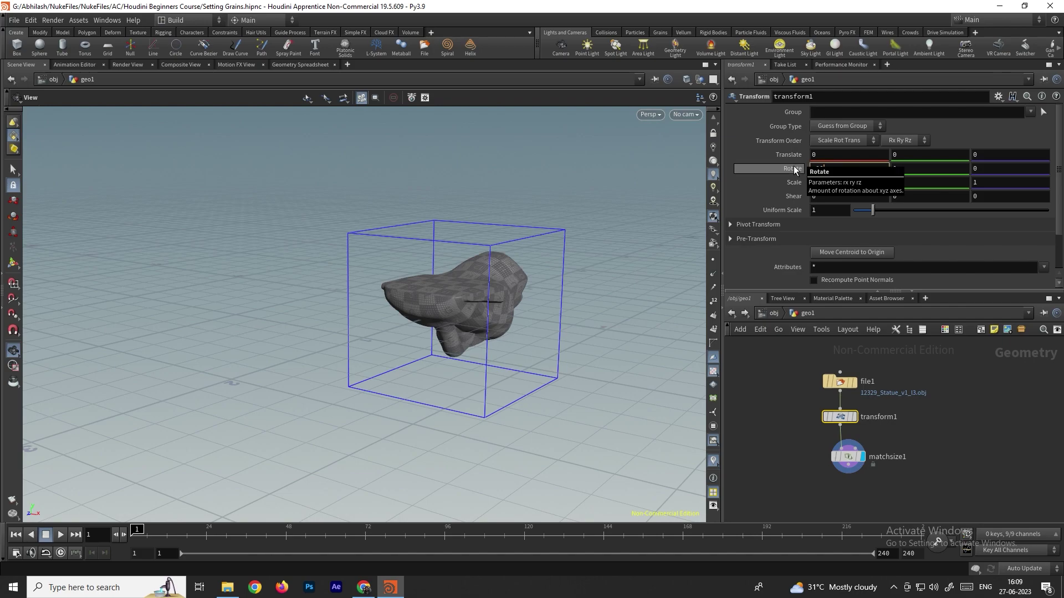
key(Return)
drag(570, 373, 529, 361)
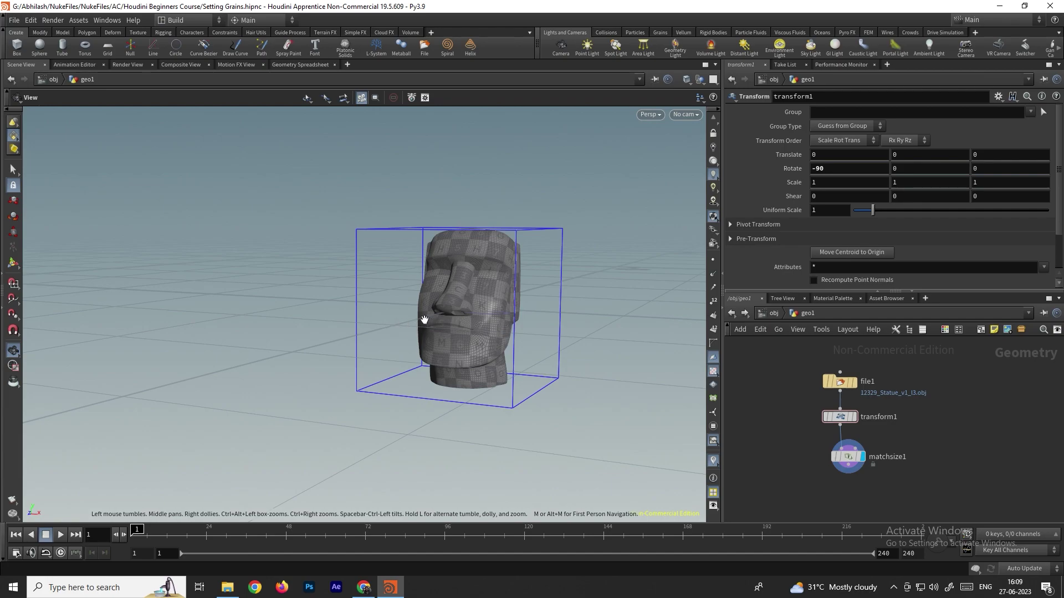
Set Justify Y to Min on the Match Size node so the statue sits on the ground.
click(848, 457)
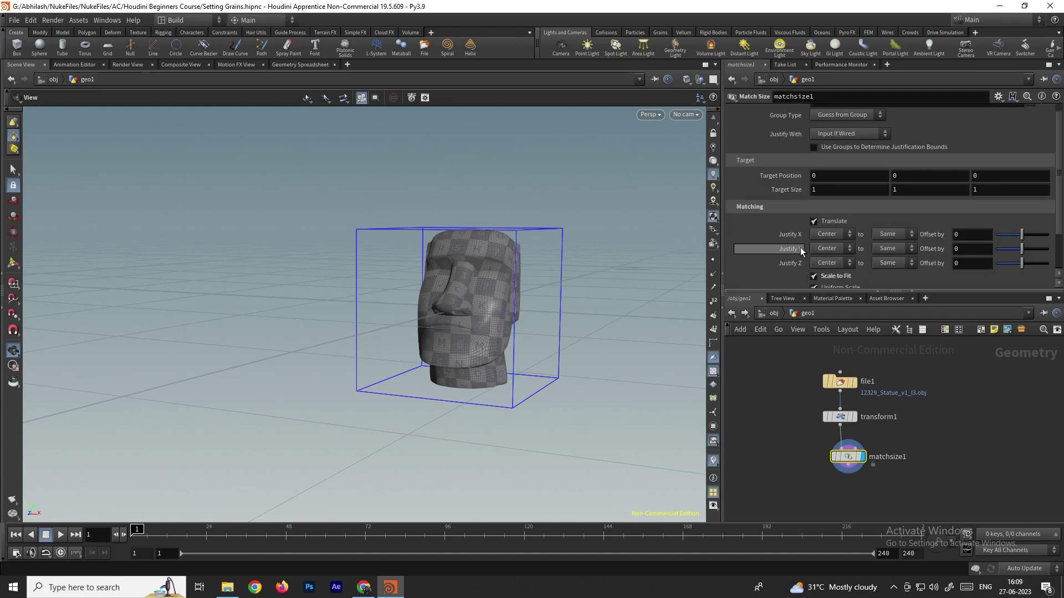
click(827, 247)
click(824, 275)
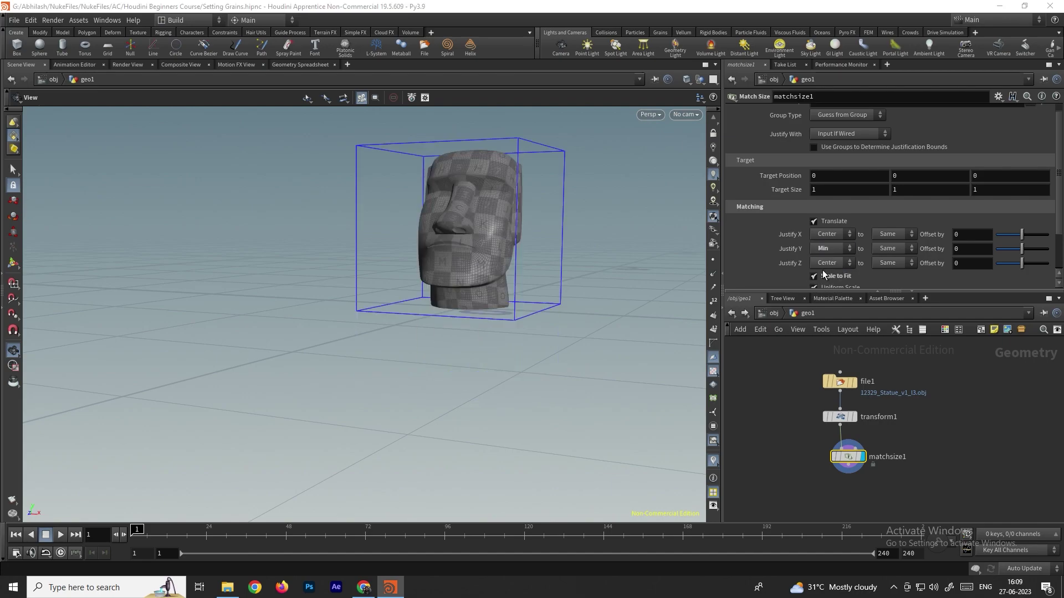
drag(544, 297, 487, 297)
scroll(471, 292, up, 3)
scroll(507, 291, down, 4)
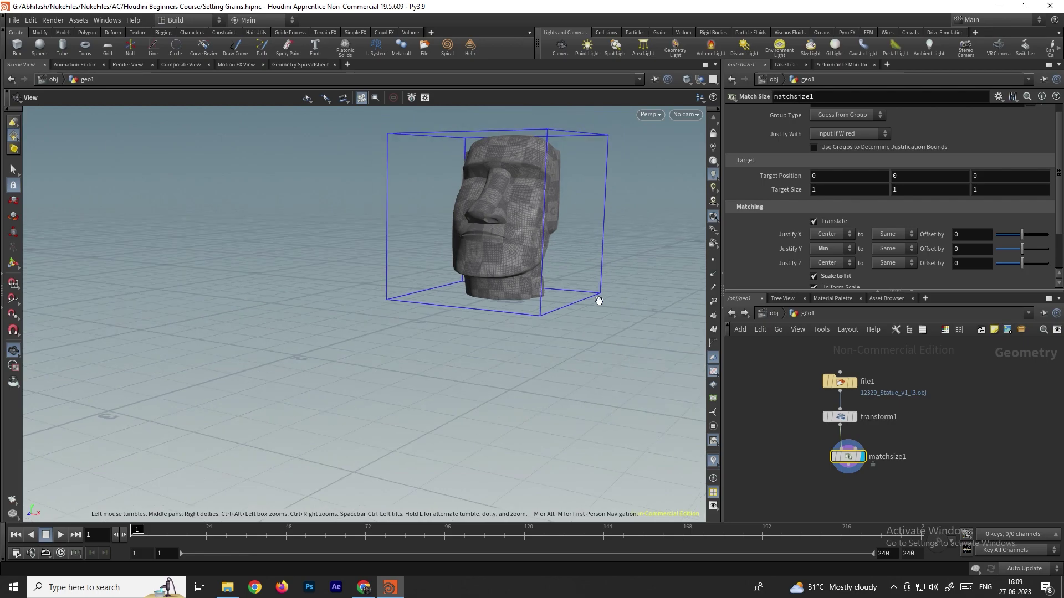
Set the Transform node's scale to 2 on X, Y and Z and check the statue's size.
click(840, 417)
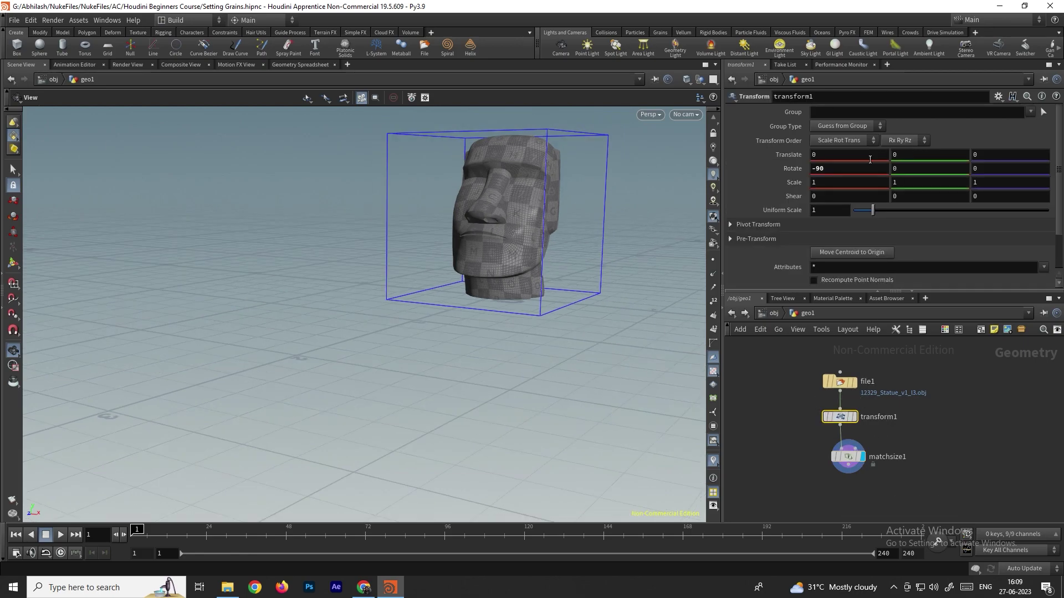
click(841, 181)
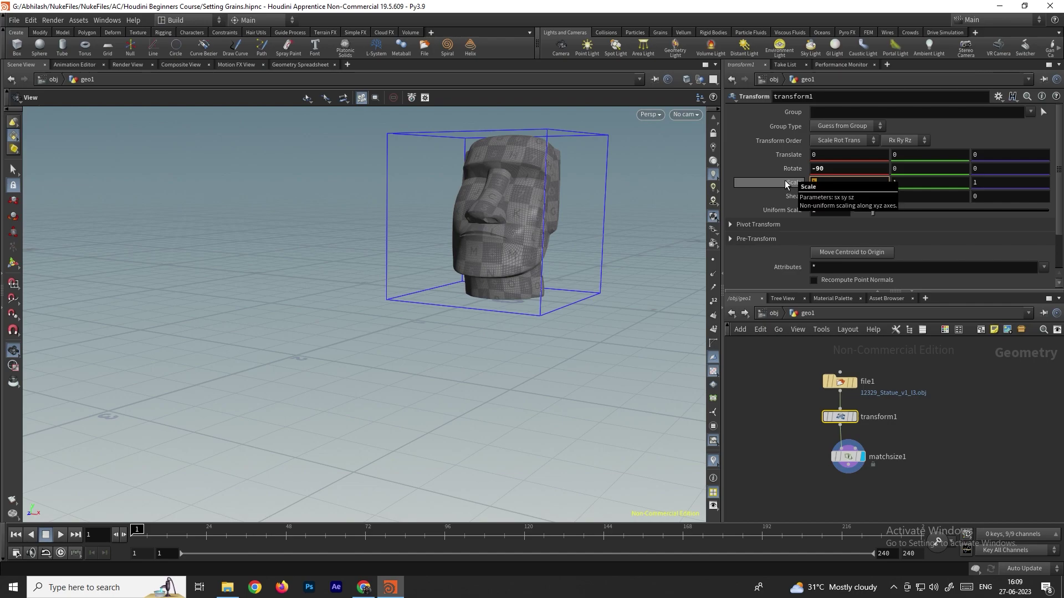
click(784, 182)
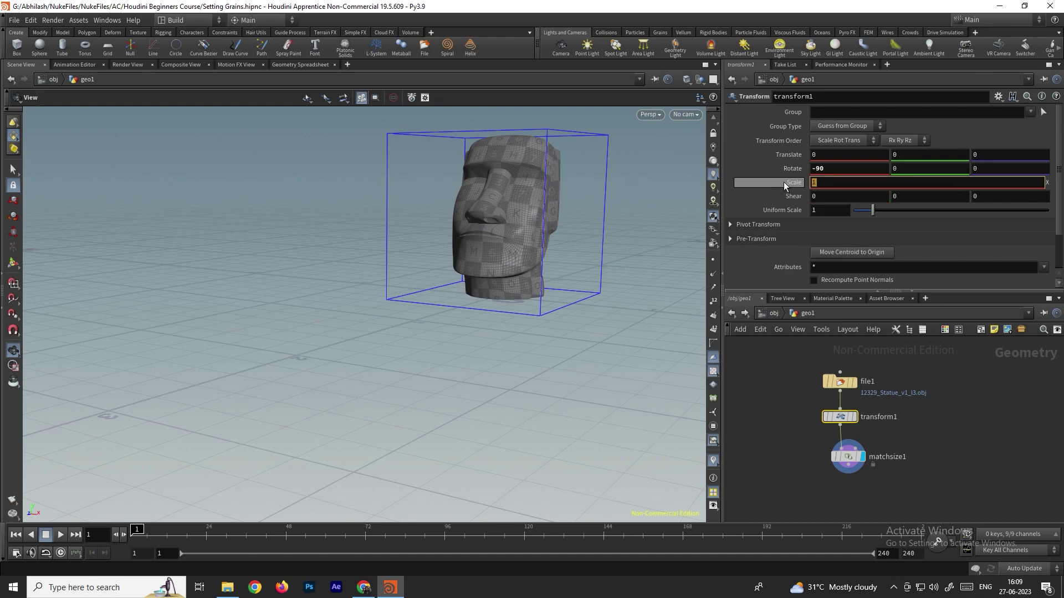
text(2)
key(Tab)
text(2)
key(Tab)
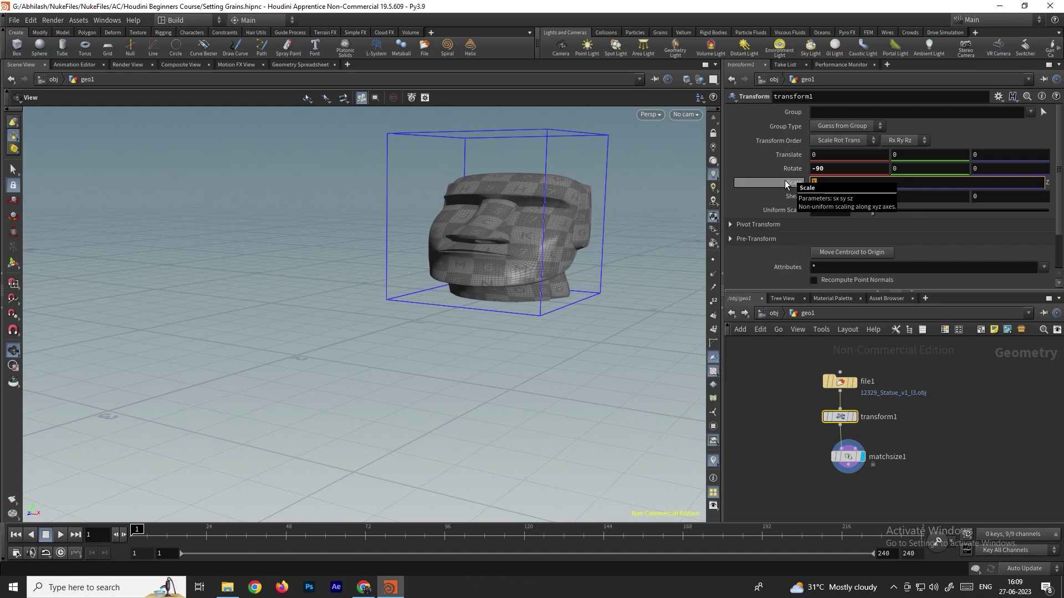
text(2)
key(Return)
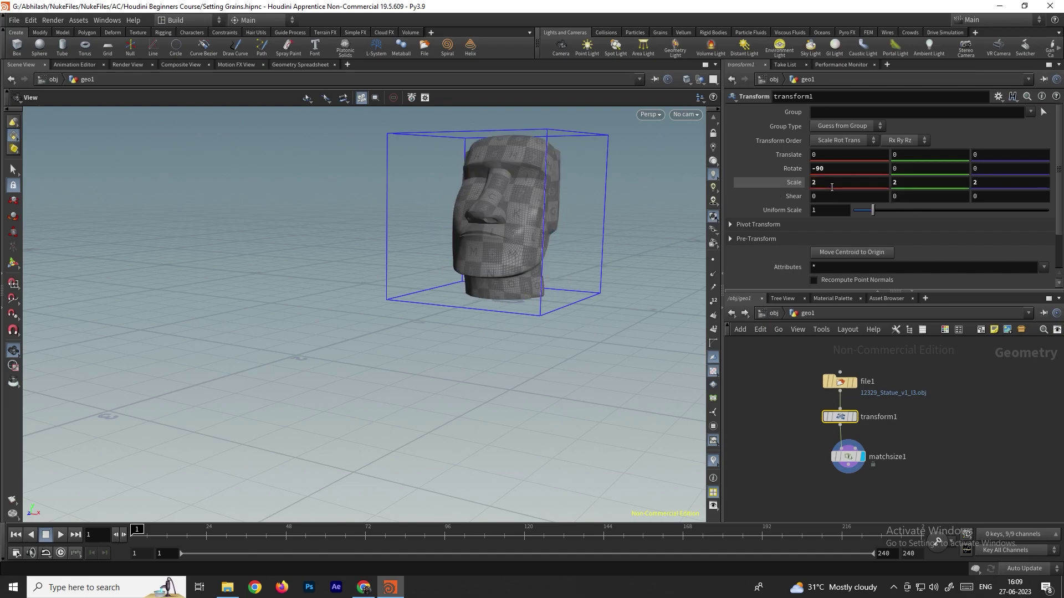
drag(539, 275, 565, 288)
right_drag(565, 287, 573, 263)
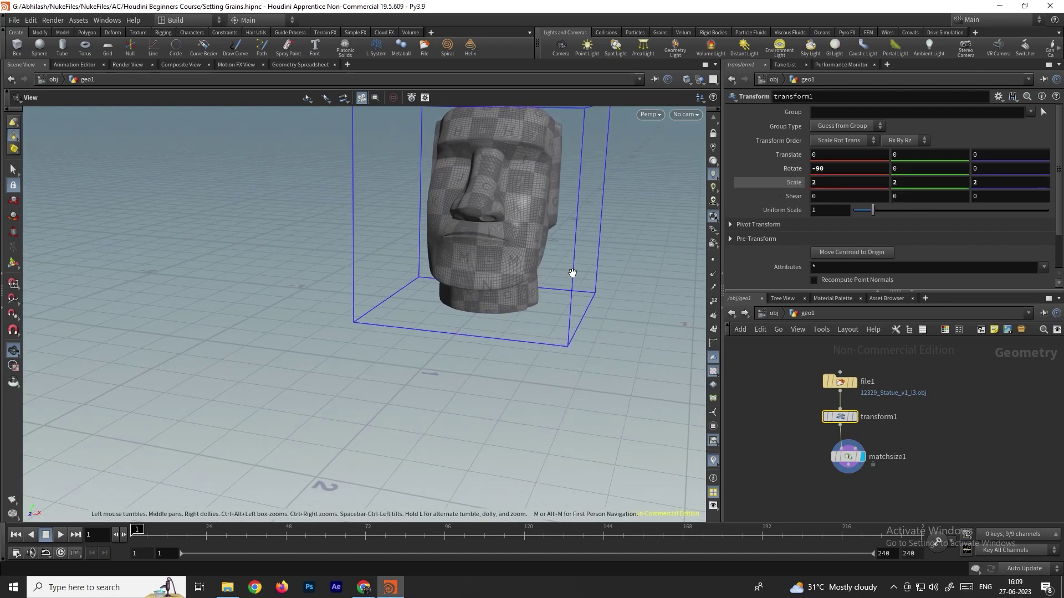
middle_drag(572, 263, 558, 304)
drag(558, 304, 526, 312)
Return the Transform node's scale to 1 on X, Y and Z.
click(972, 407)
click(846, 418)
drag(822, 185, 800, 184)
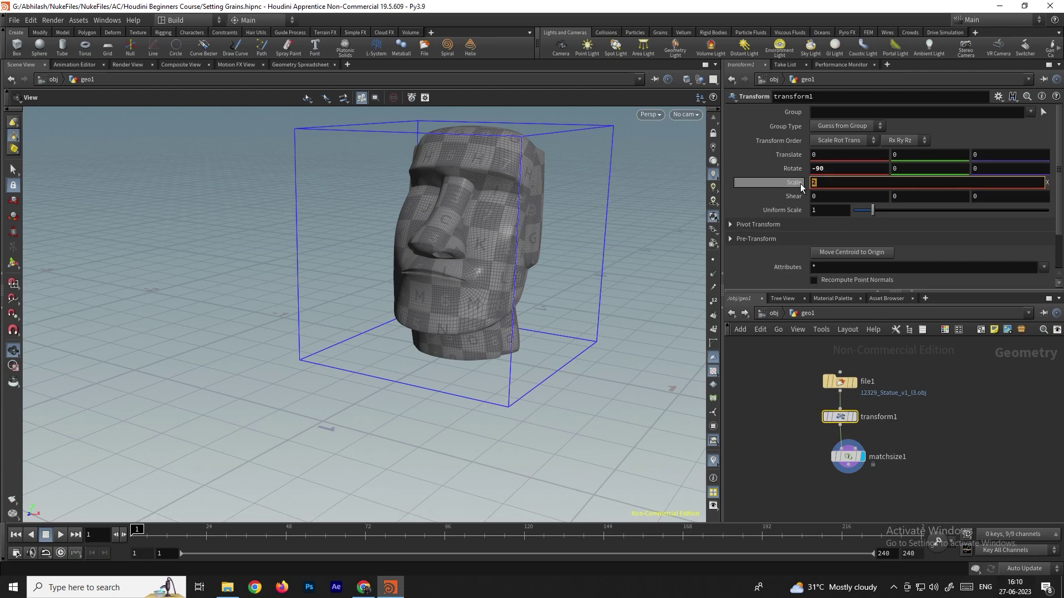
text(1)
key(Tab)
text(1)
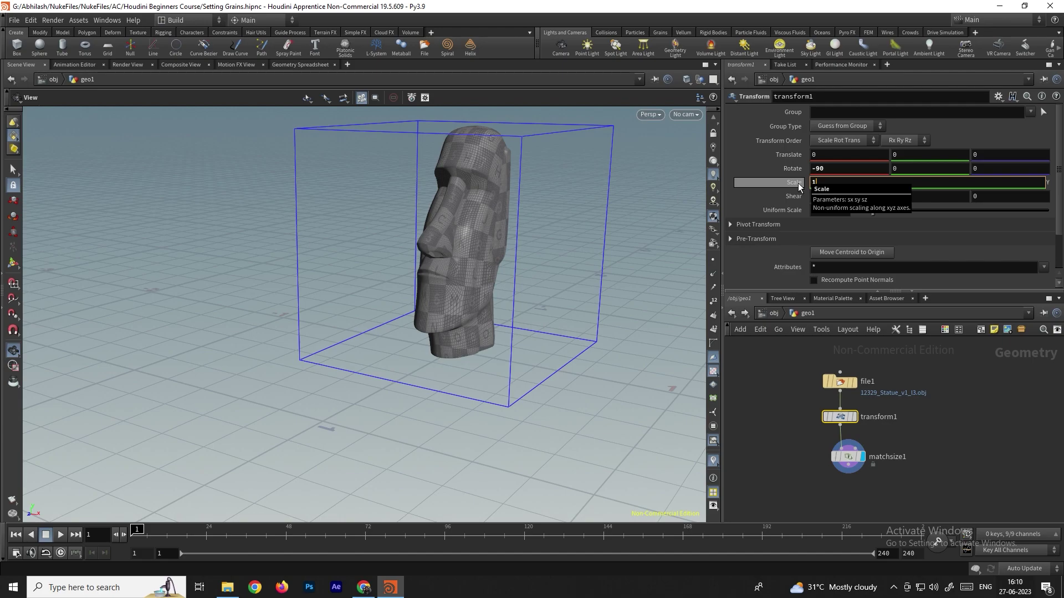
key(Tab)
text(1)
key(Return)
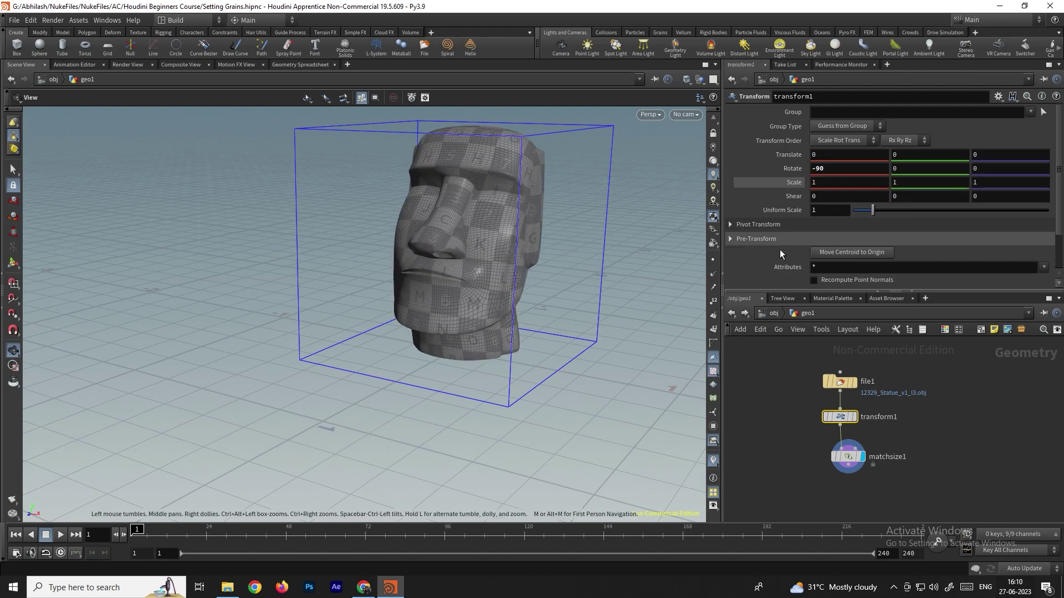
Set the Match Size node's target size to 3 on X, Y and Z.
click(848, 457)
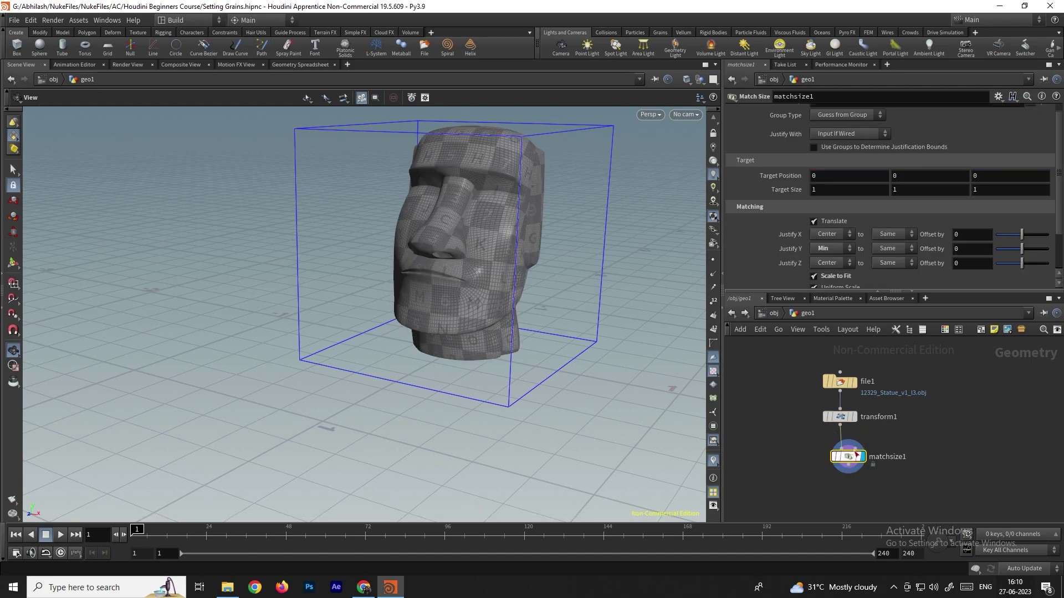
click(827, 190)
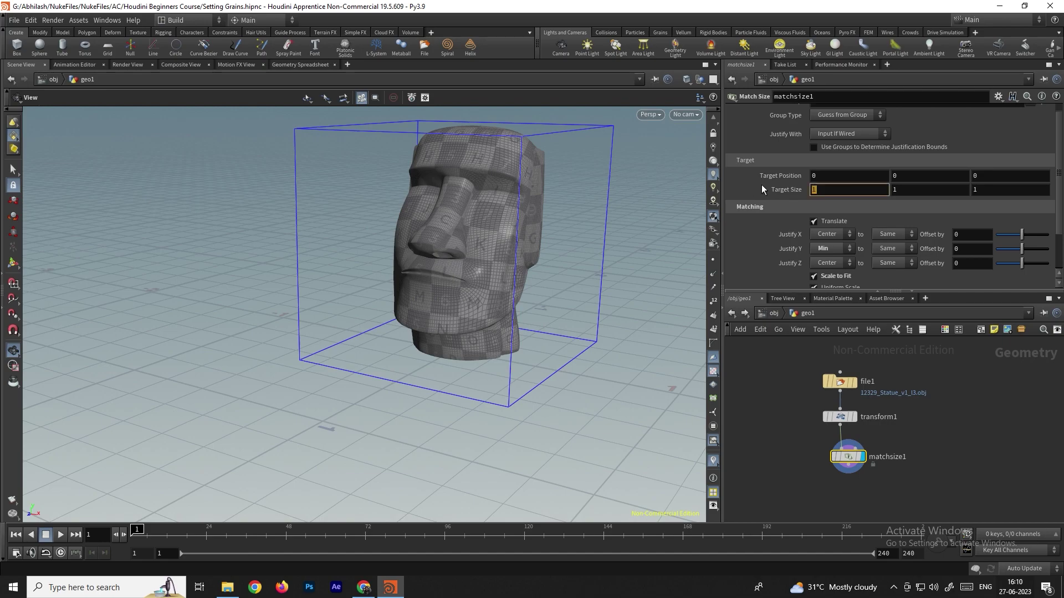
text(3)
key(Tab)
text(5)
key(Tab)
text(3)
key(Tab)
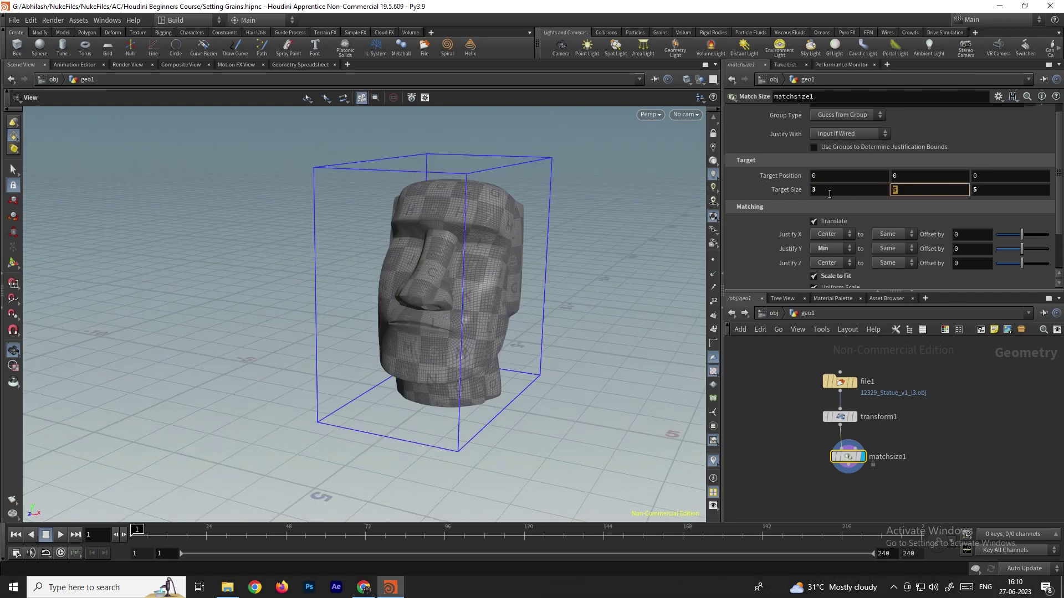
click(908, 190)
text(3)
key(Return)
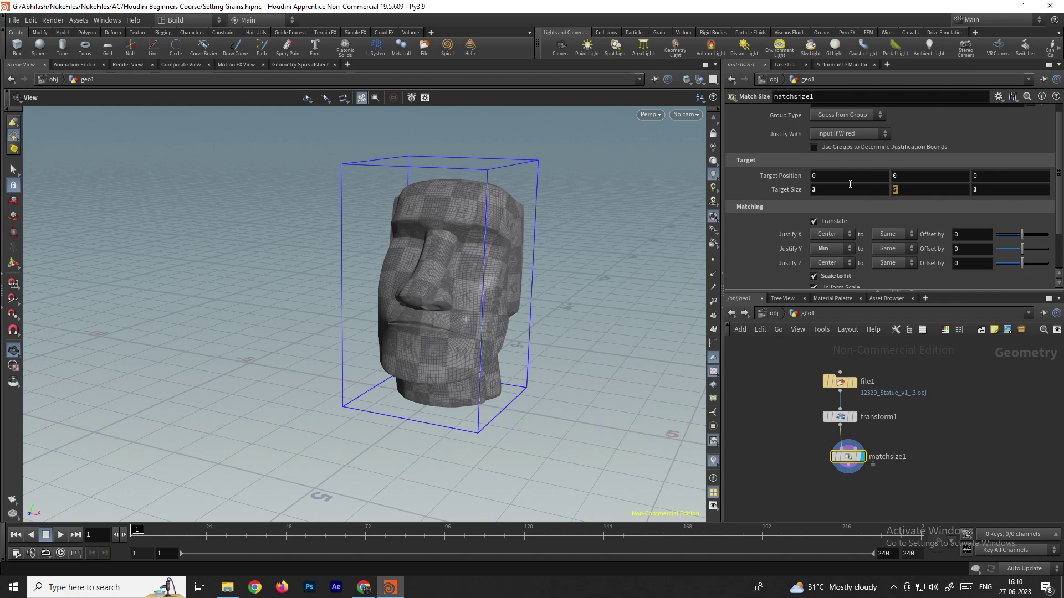
Turn off the UV checker texture display on the statue in the viewport.
click(714, 371)
scroll(909, 417, down, 3)
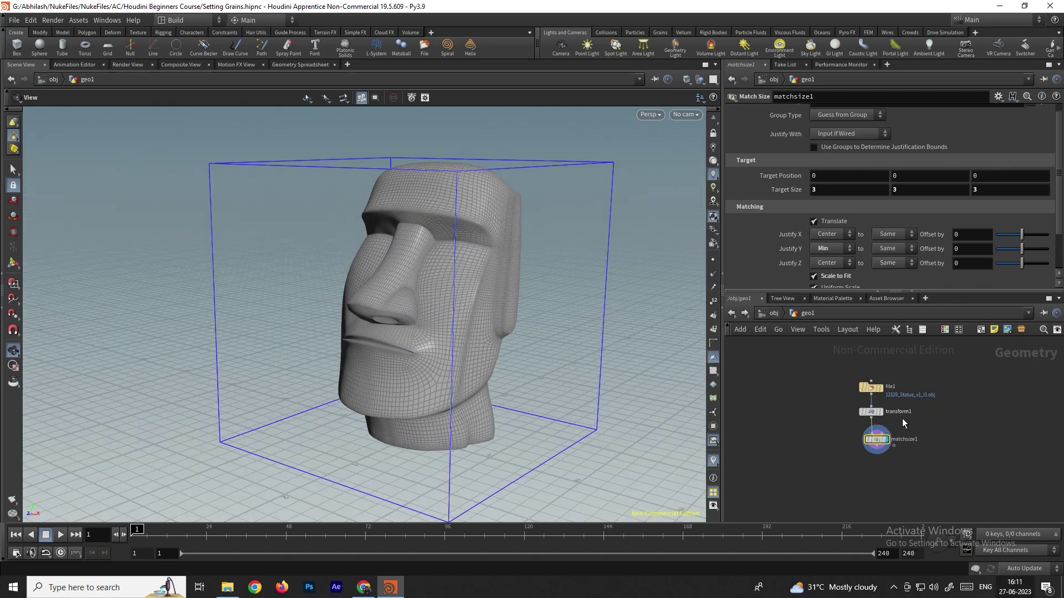
drag(415, 244, 428, 257)
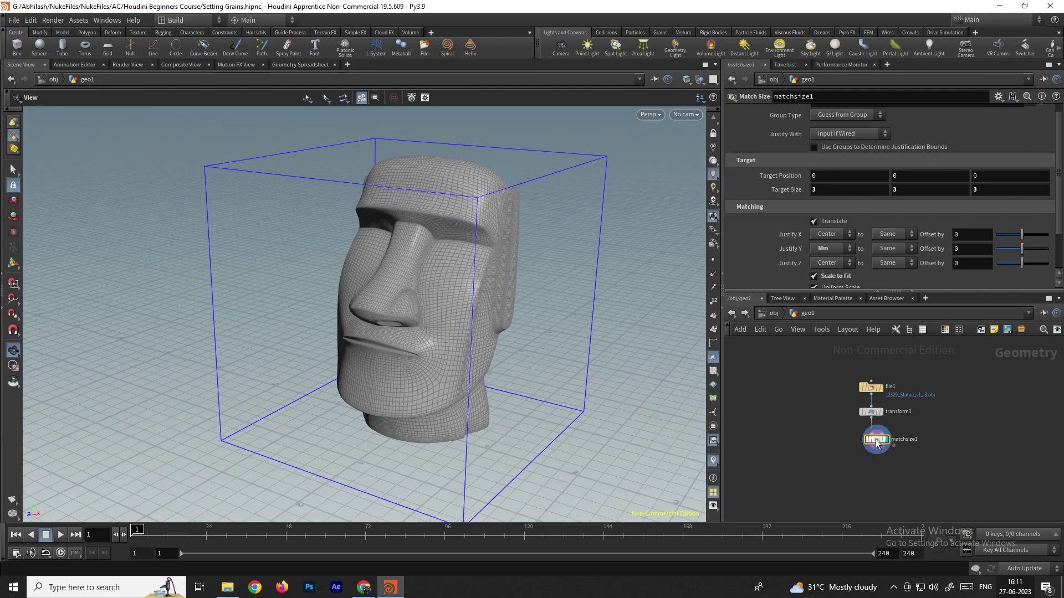
Add a Clean node below the Match Size node and wire the Match Size output into it.
key(Tab)
text(clea)
key(Return)
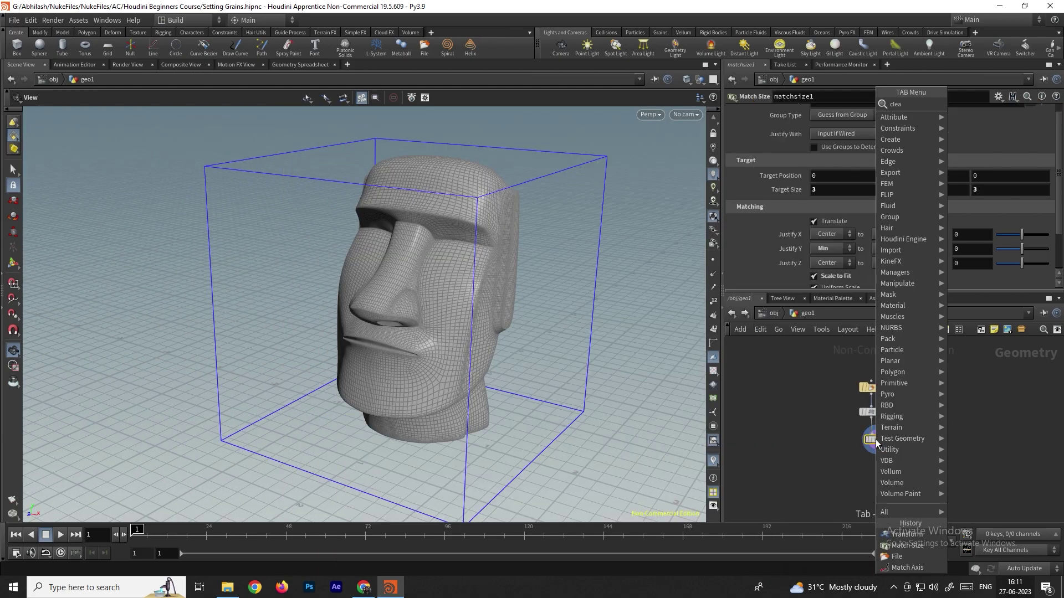
click(872, 482)
drag(881, 450, 885, 486)
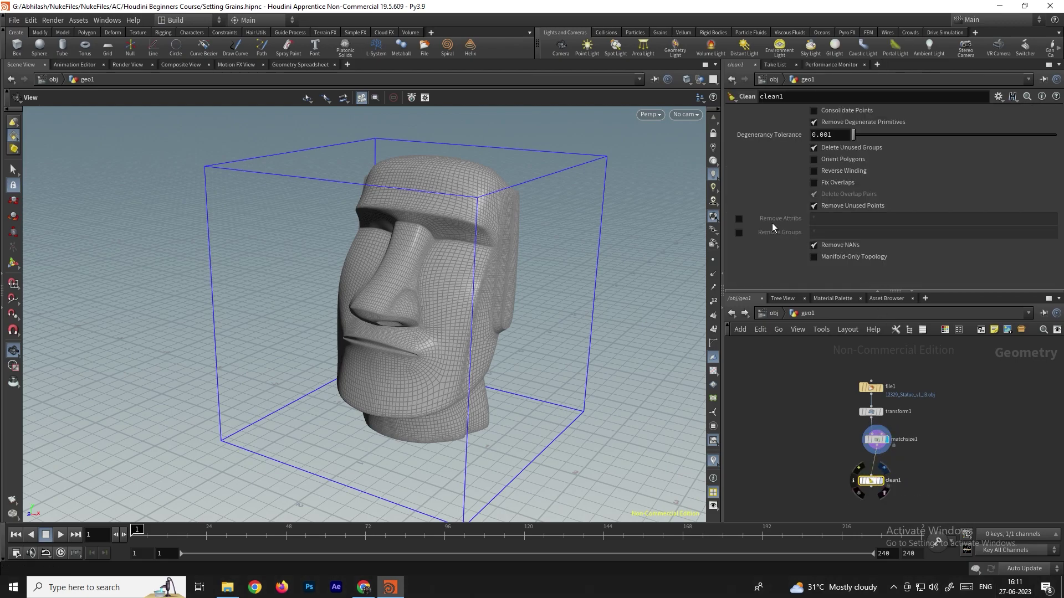
Enable Remove Attribs and Remove Groups for everything (*) on the Clean node and display its result.
click(740, 218)
click(738, 232)
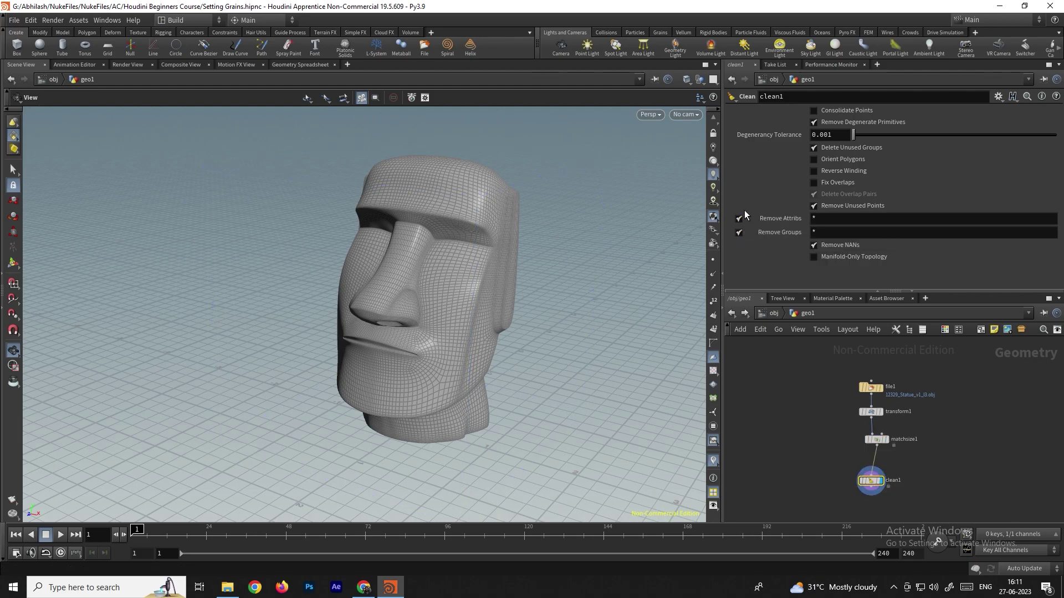
scroll(804, 421, down, 1)
scroll(892, 455, up, 2)
click(882, 454)
middle_drag(901, 456, 885, 427)
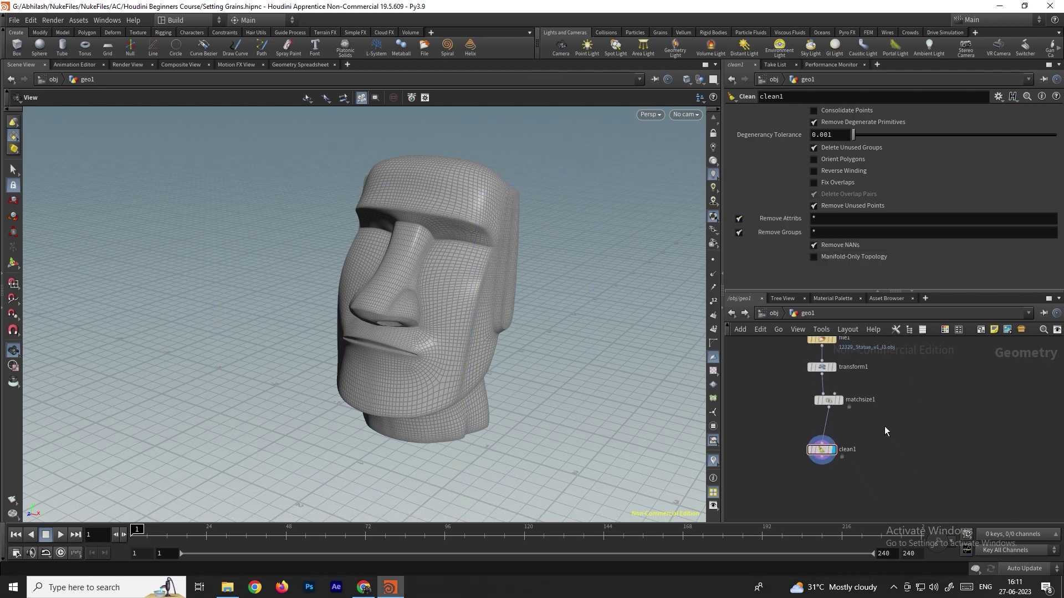
Add a Grain Source node fed by the Clean node and display it.
scroll(862, 438, up, 3)
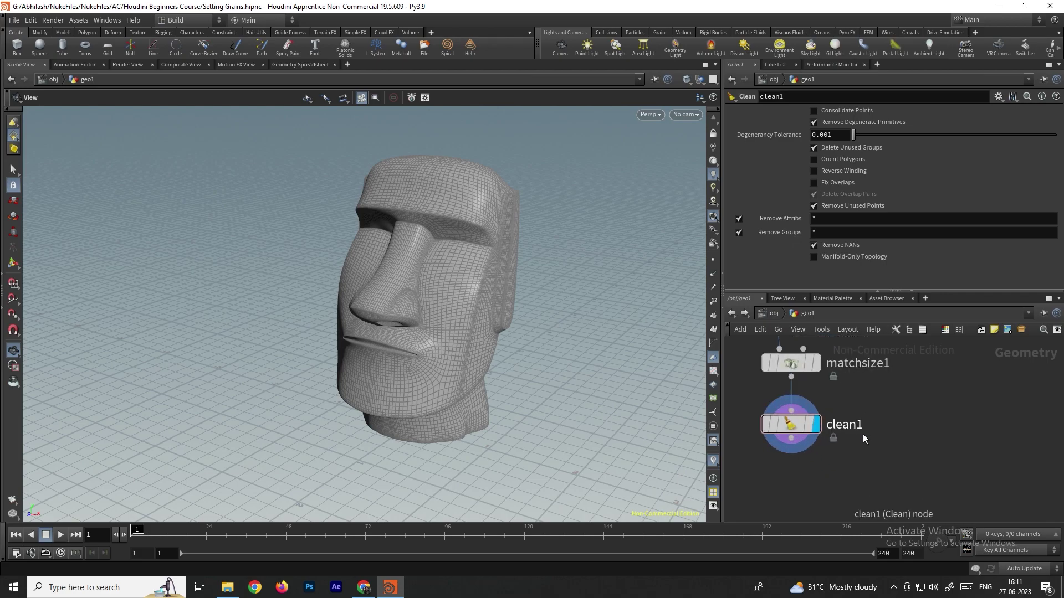
key(Tab)
text(gra)
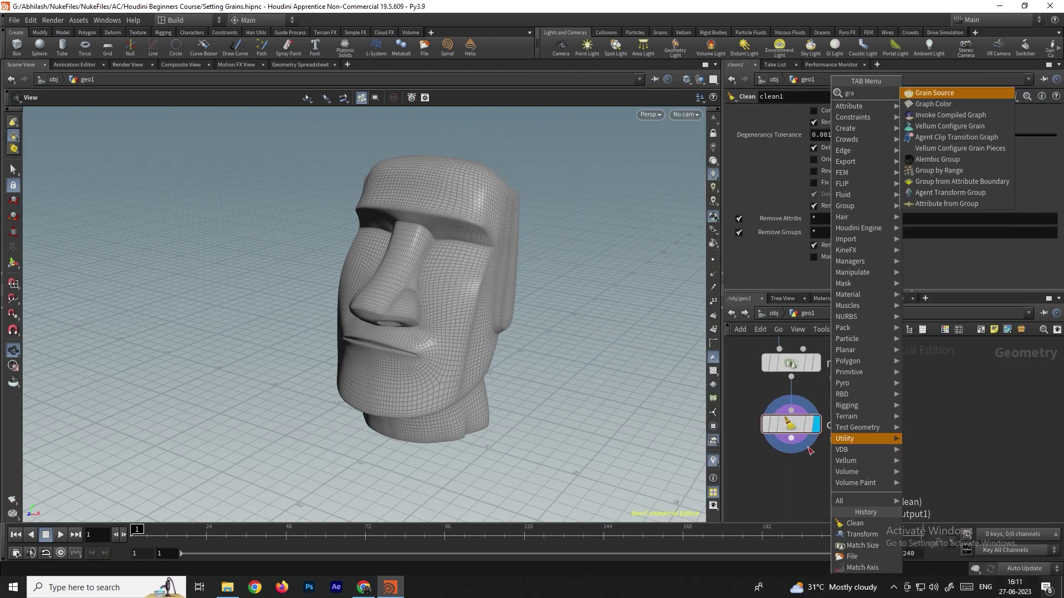
key(Return)
click(792, 492)
drag(483, 310, 494, 335)
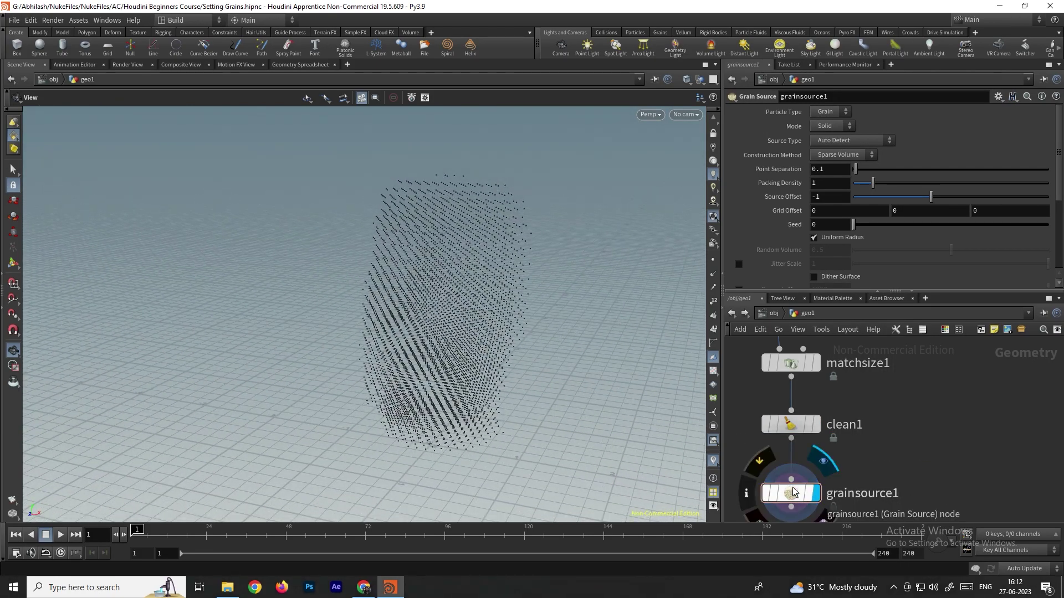
Set the viewport to draw particles as Lit Spheres and inspect the statue's grains.
right_click(716, 218)
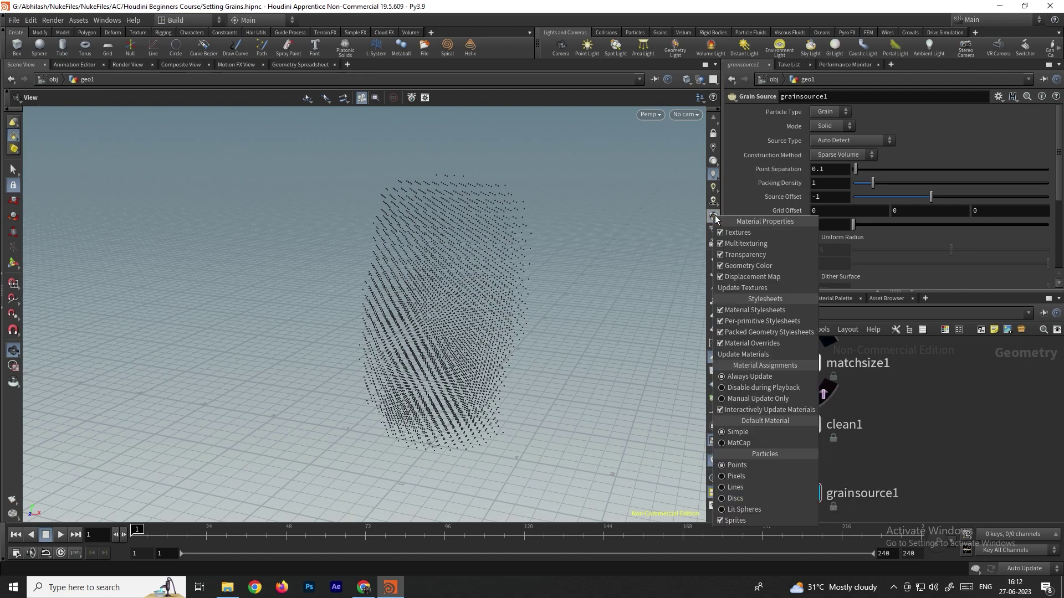
click(744, 509)
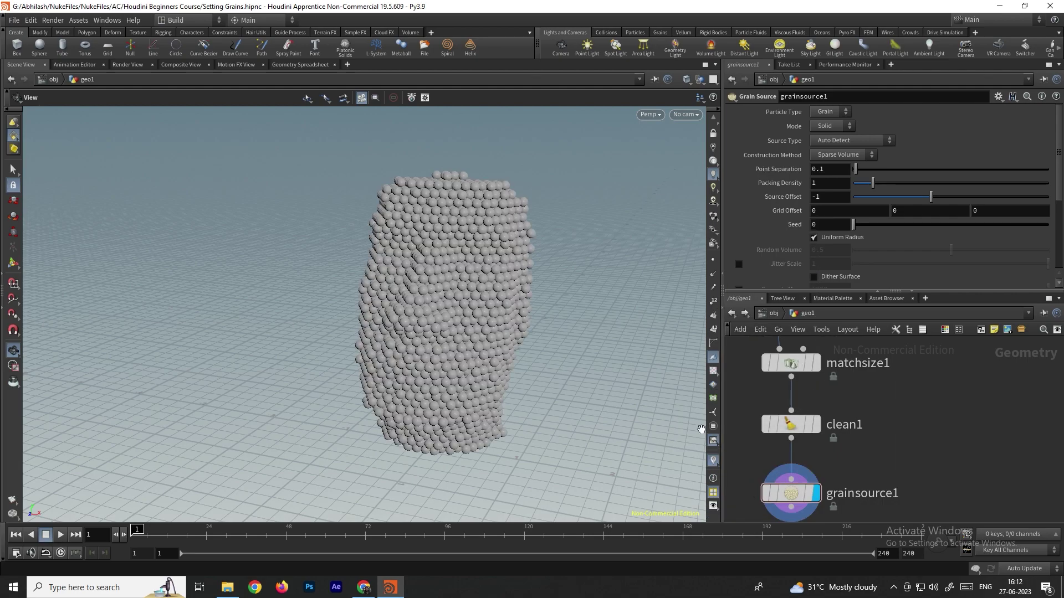
mouse_move(458, 309)
mouse_down()
mouse_move(530, 327)
mouse_move(445, 314)
mouse_up()
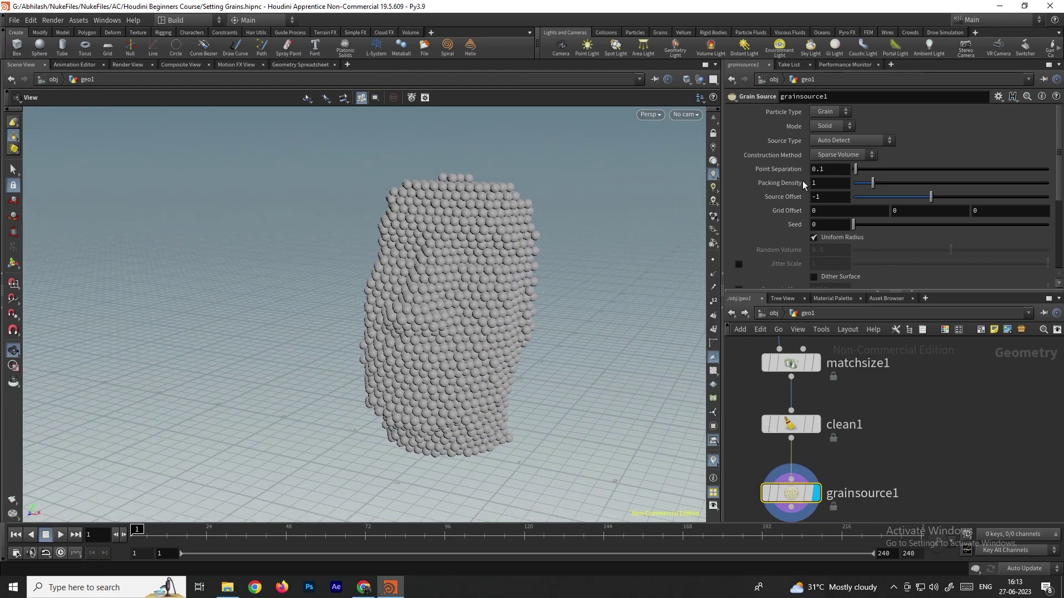
drag(451, 300, 471, 308)
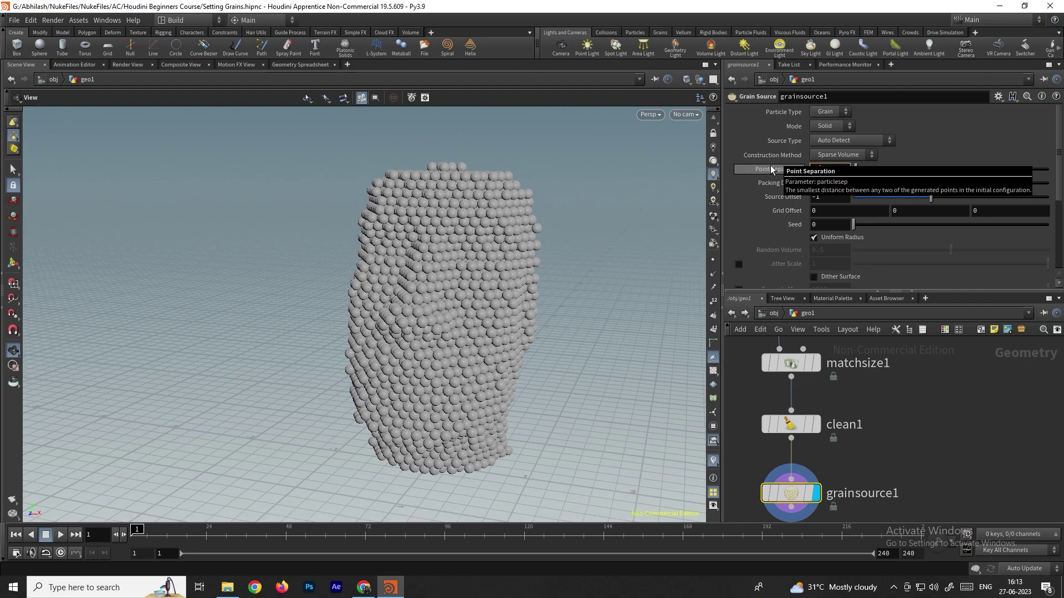
Set the Grain Source's Point Separation to 0.07.
mouse_move(460, 277)
mouse_down()
mouse_move(491, 273)
mouse_move(411, 275)
mouse_move(463, 260)
mouse_up()
right_drag(464, 260, 486, 308)
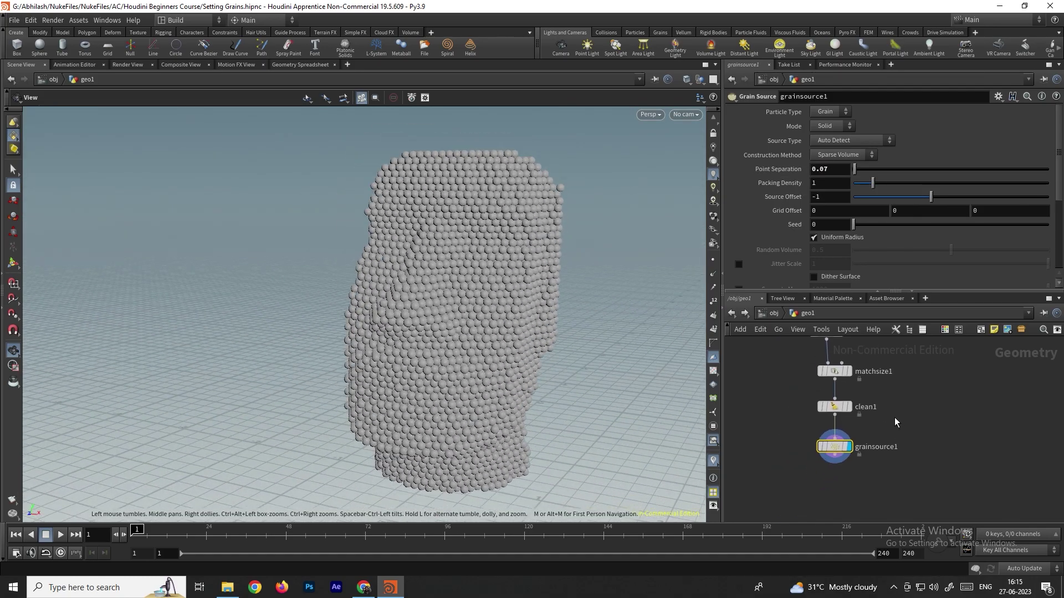
scroll(927, 430, up, 2)
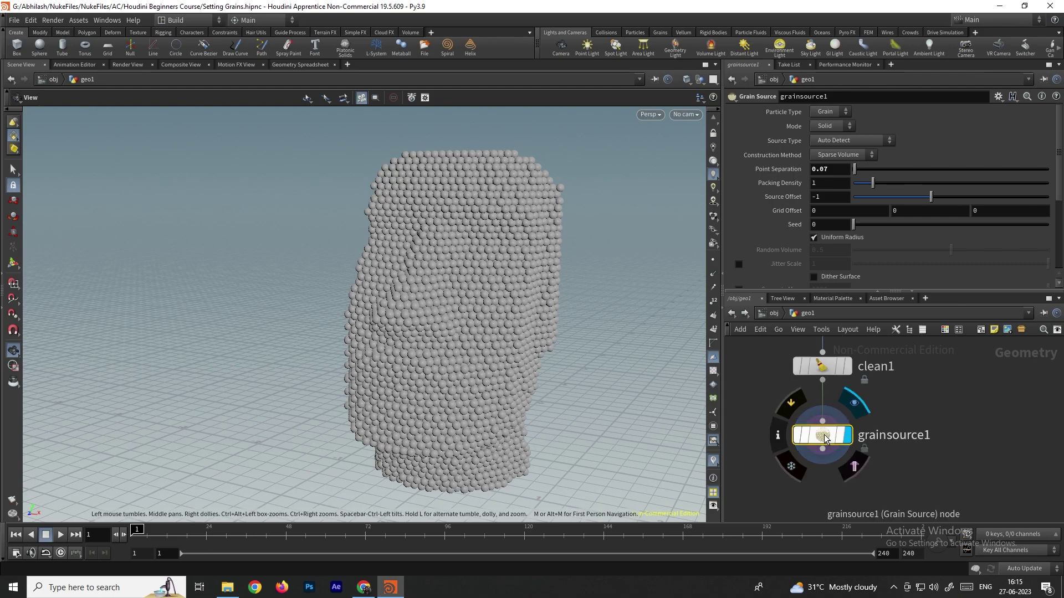
Add a POP Network node, wire the Grain Source into its first input and display it.
key(Tab)
text(pop)
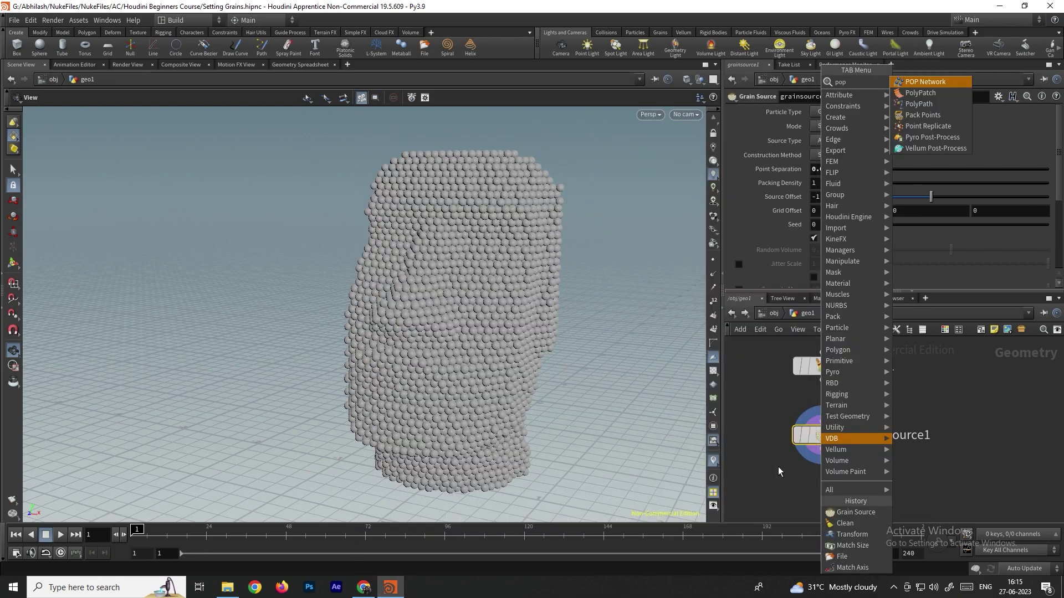
text( n)
key(Return)
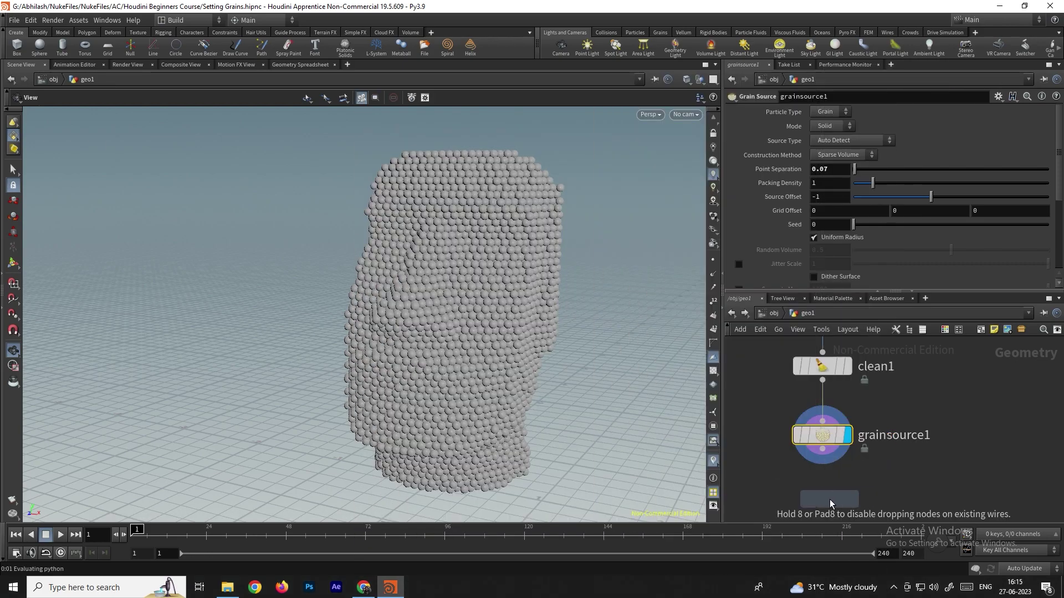
click(832, 500)
drag(823, 449, 804, 486)
scroll(942, 457, down, 2)
click(875, 488)
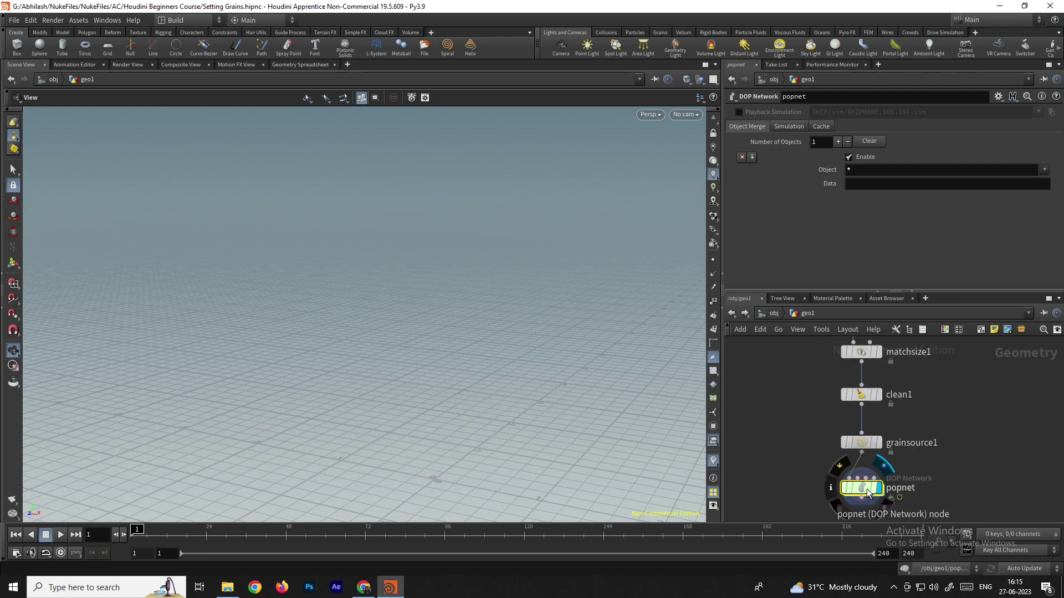
Inside the POP Network, set the source_first_input node's Emission Type to All Points.
double_click(862, 488)
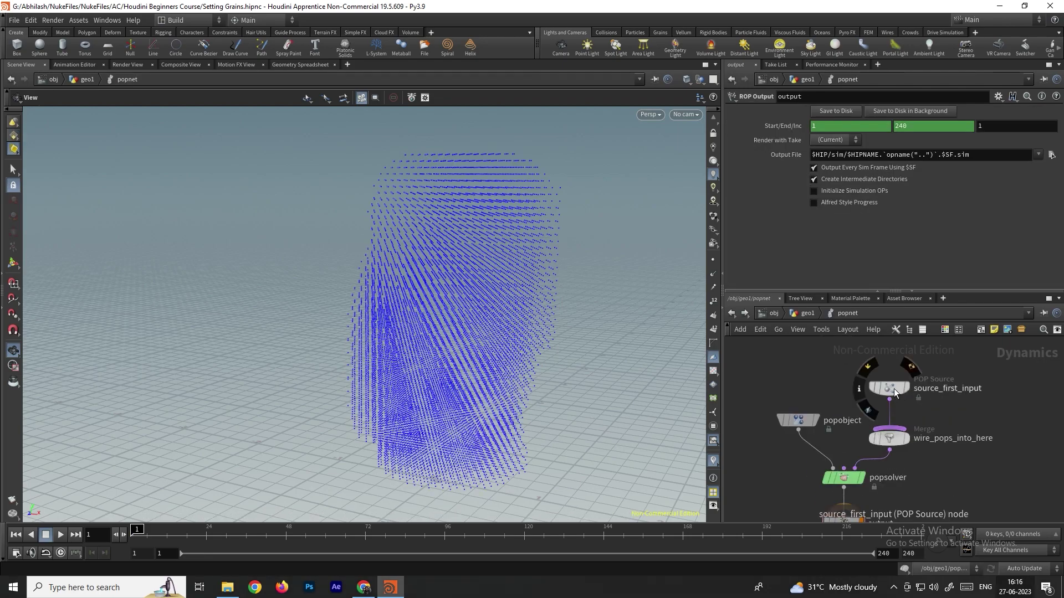
click(894, 388)
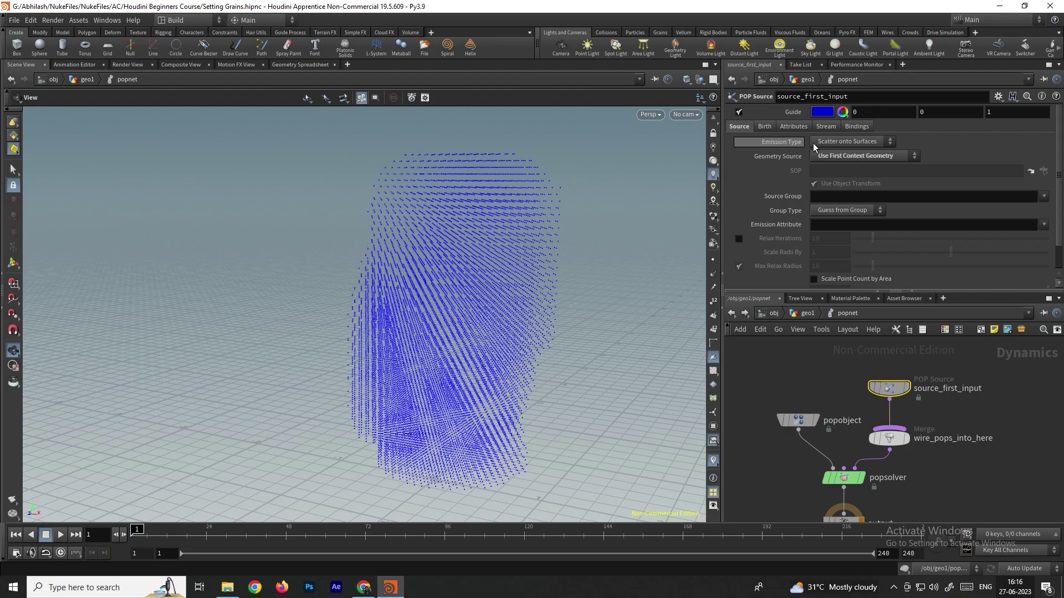
click(845, 143)
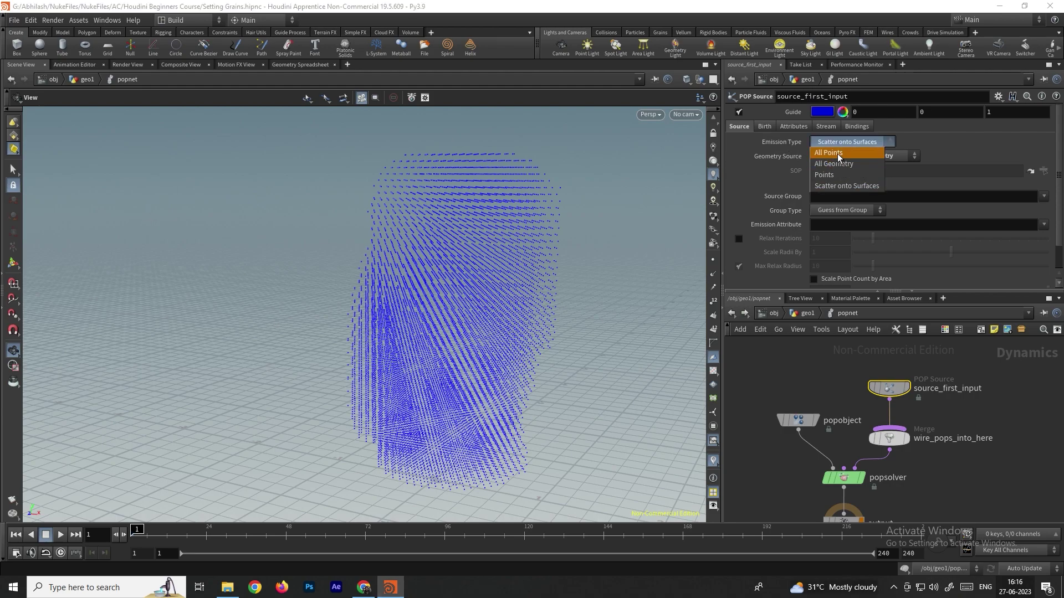
click(839, 153)
Set the POP Source's Impulse Activation to $FF==1 so that it emits only on the first frame.
click(765, 126)
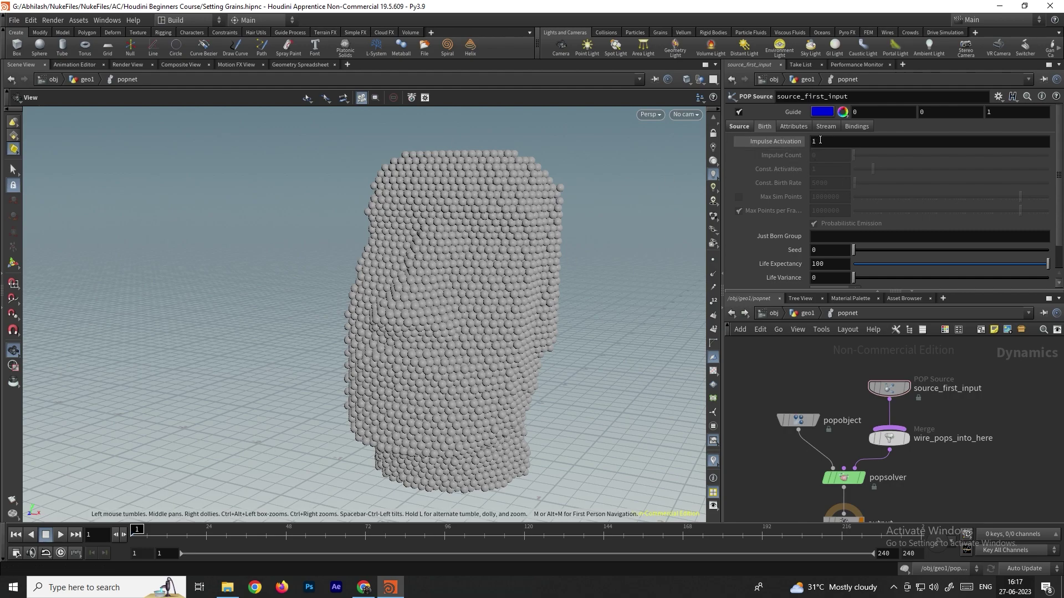
drag(808, 140, 792, 140)
text($FF==)
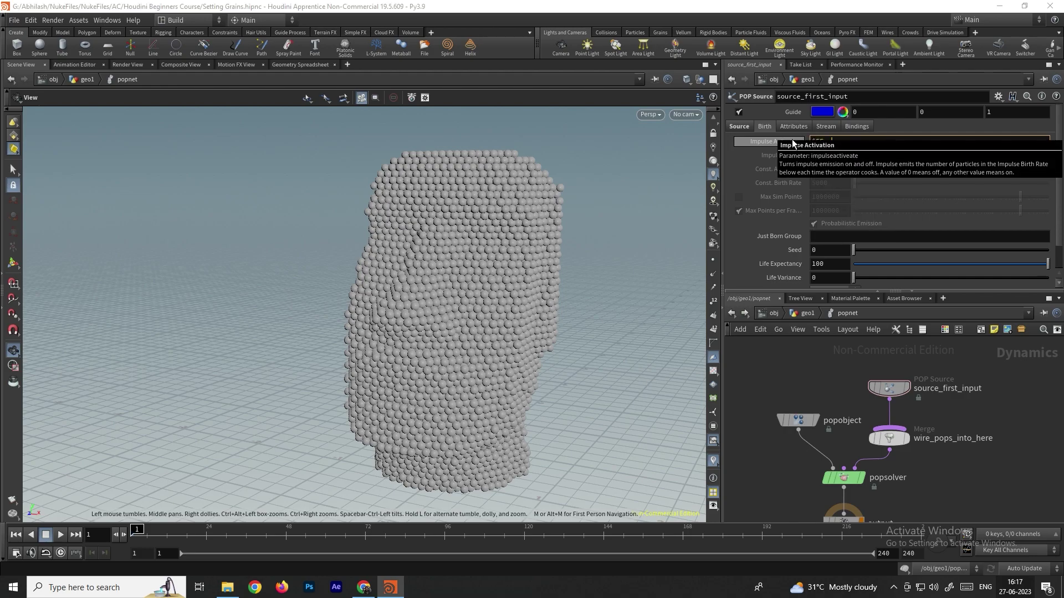
text(1)
key(Return)
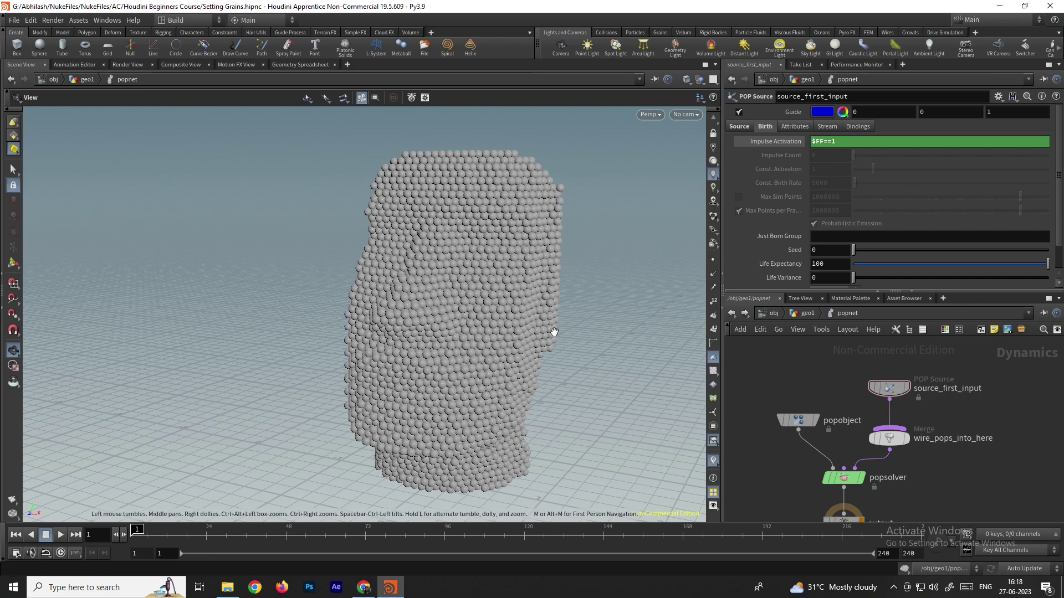
Insert a POP Grains node between source_first_input and wire_pops_into_here, and play the simulation briefly.
key(Tab)
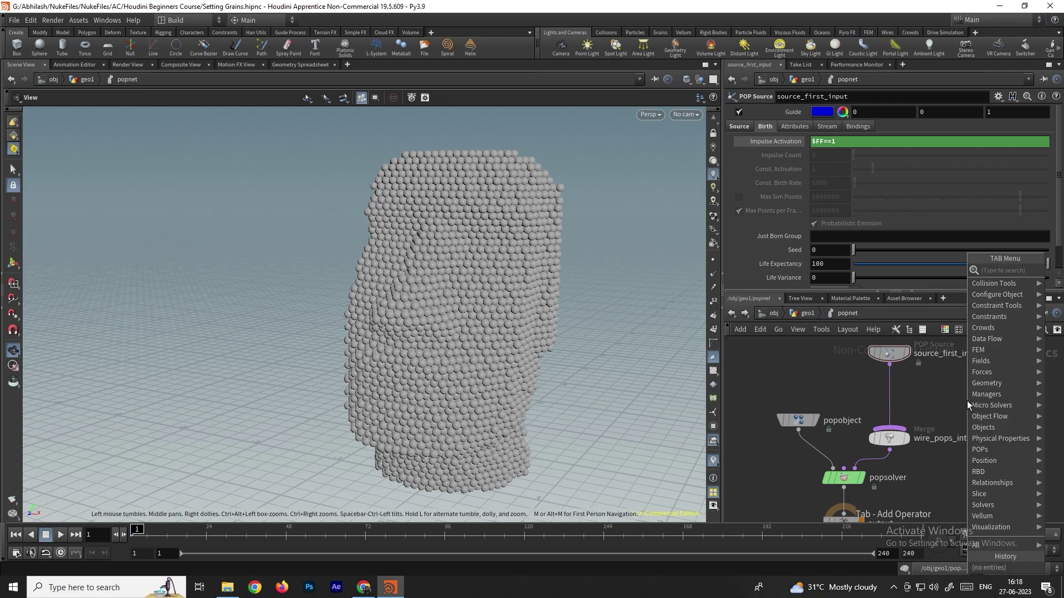
text(popg)
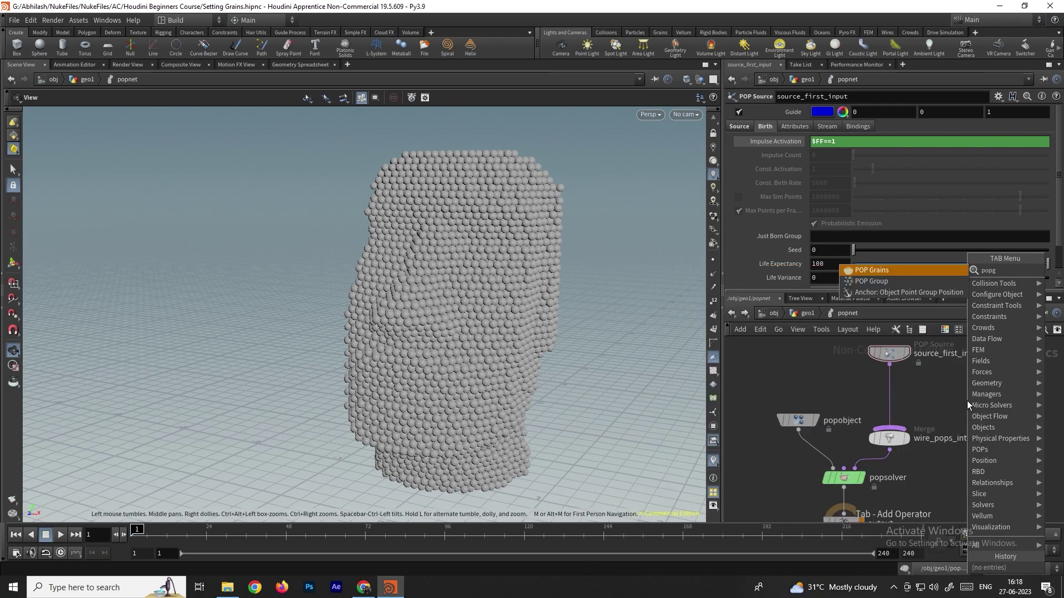
click(966, 400)
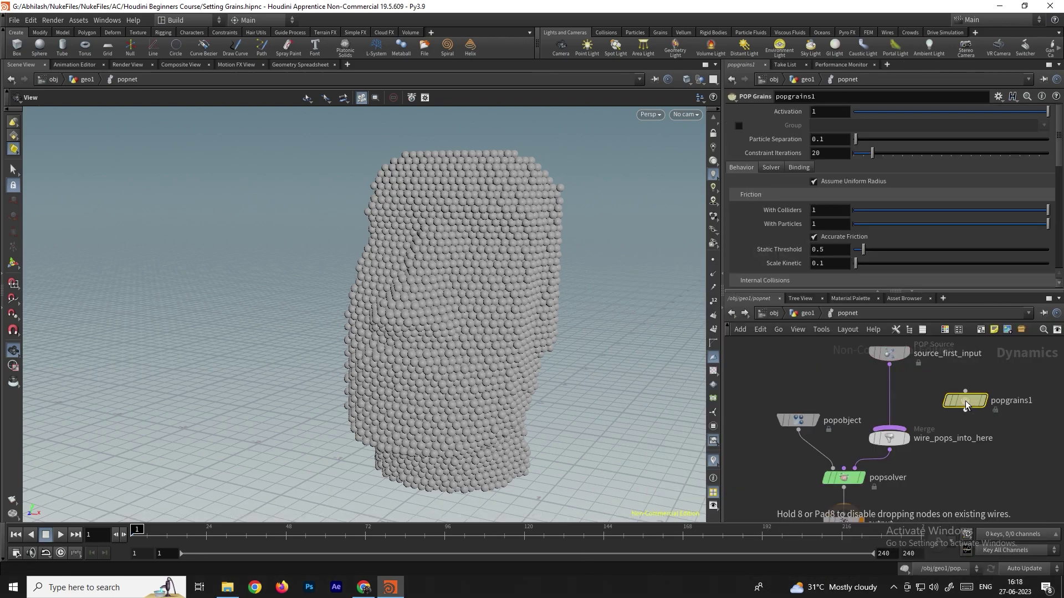
drag(966, 400, 892, 393)
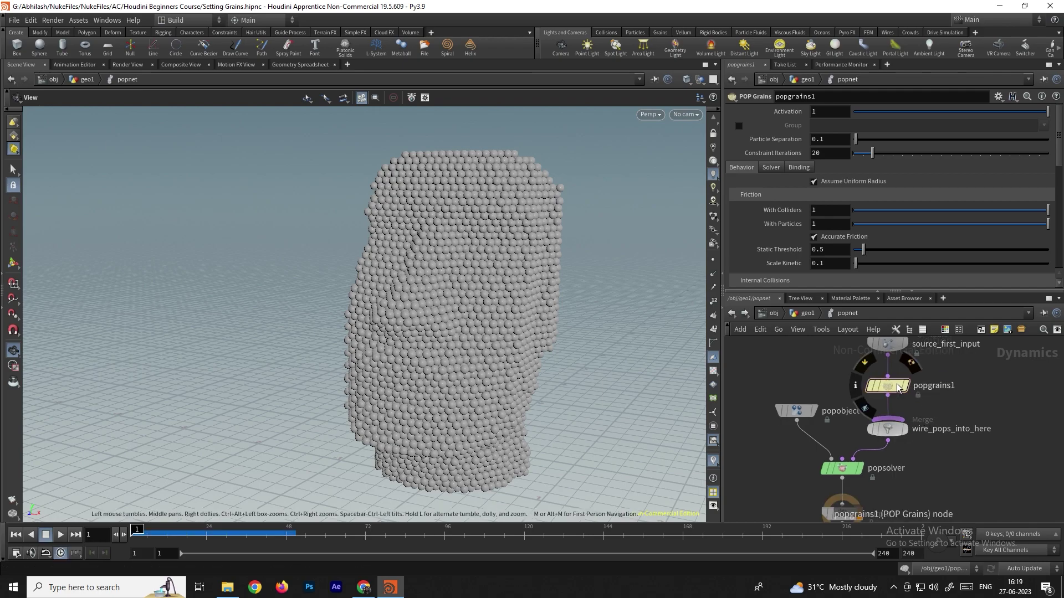
click(61, 536)
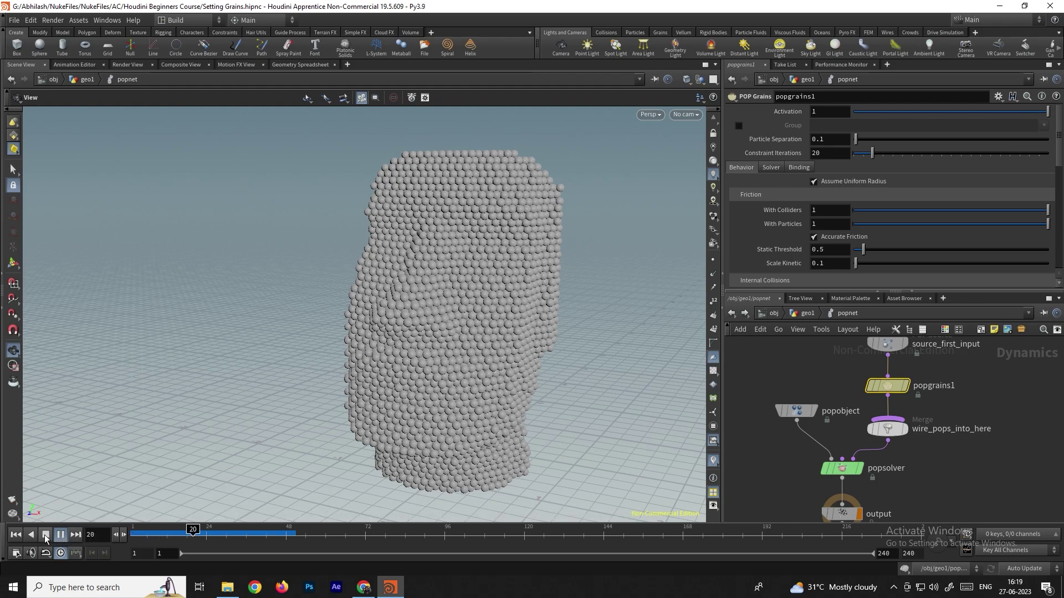
click(47, 535)
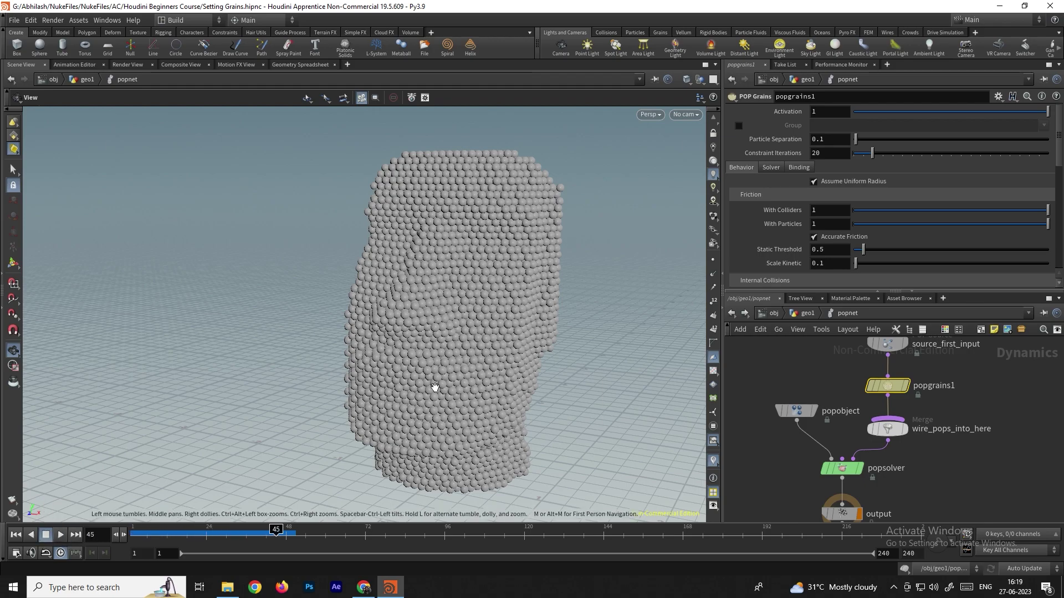
Insert a Gravity Force node between the popsolver and output nodes.
click(963, 460)
key(Tab)
text(gravity)
key(Return)
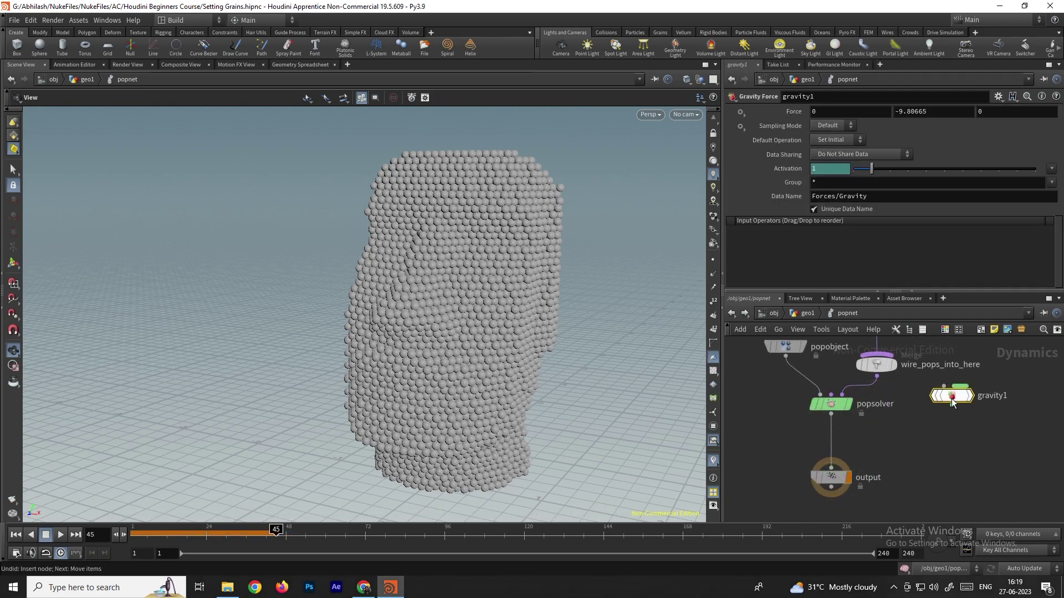
click(846, 440)
click(835, 439)
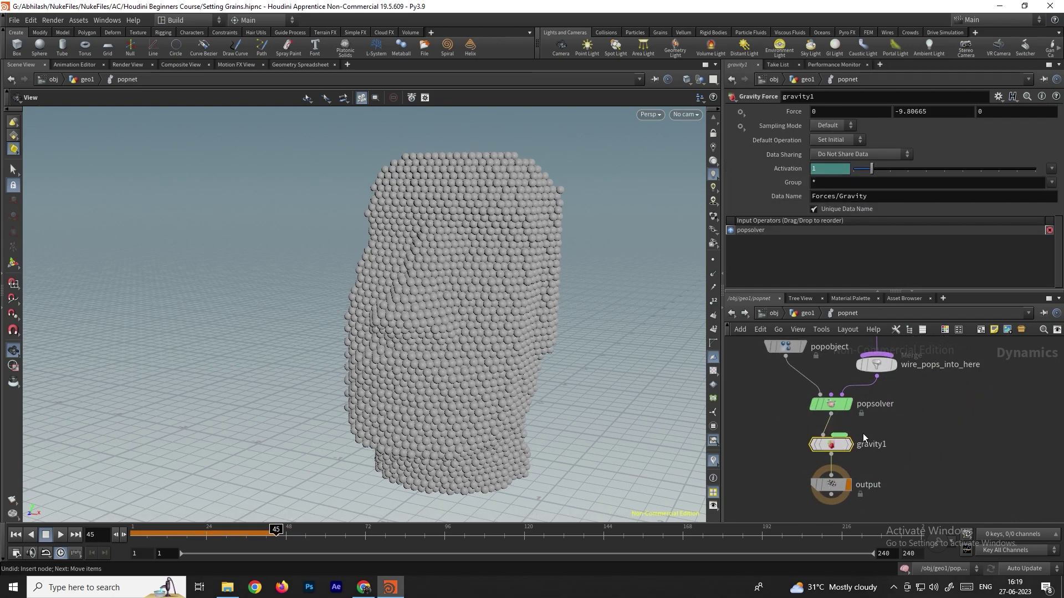
Play the simulation from frame 1 to check how the grains react to gravity, and return to the first frame.
click(18, 535)
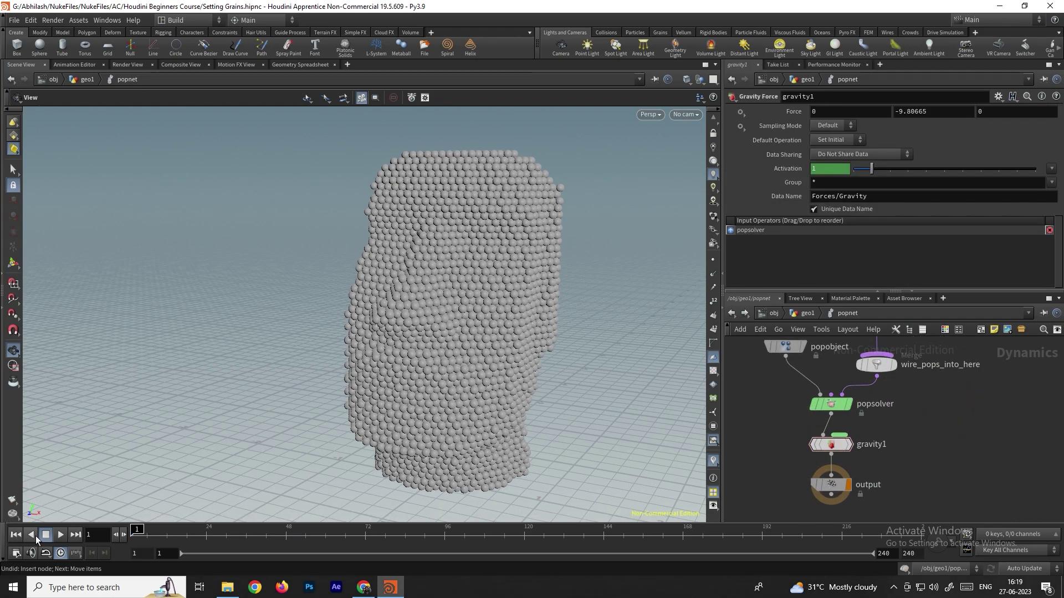
click(60, 534)
click(59, 535)
click(16, 534)
drag(403, 366, 532, 311)
Add a Ground Plane node beside the gravity node.
key(Tab)
text(groun)
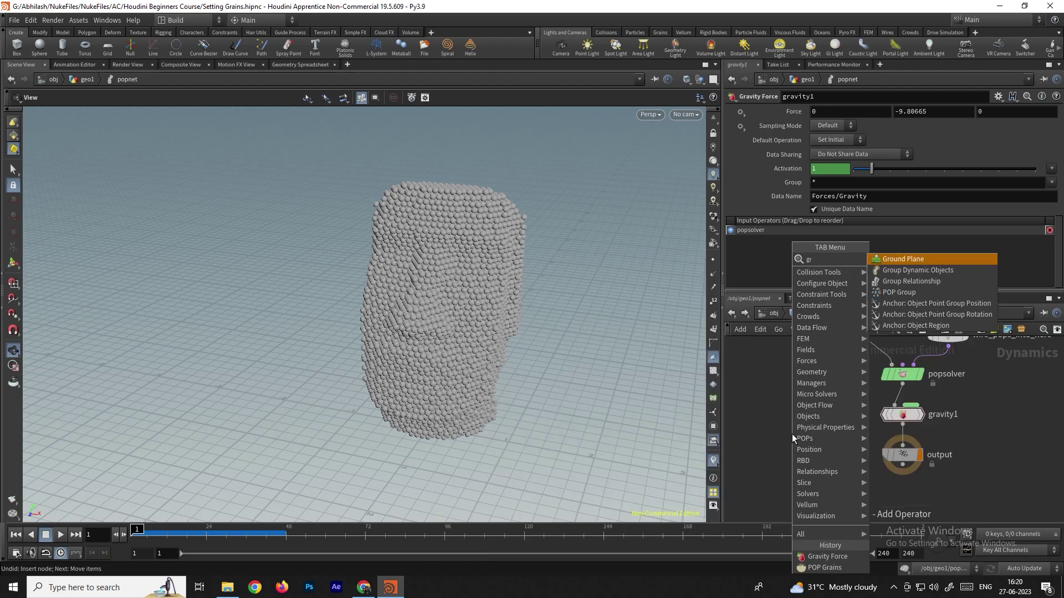
Make room above the output node and insert a Merge node between gravity1 and output.
drag(901, 442, 901, 470)
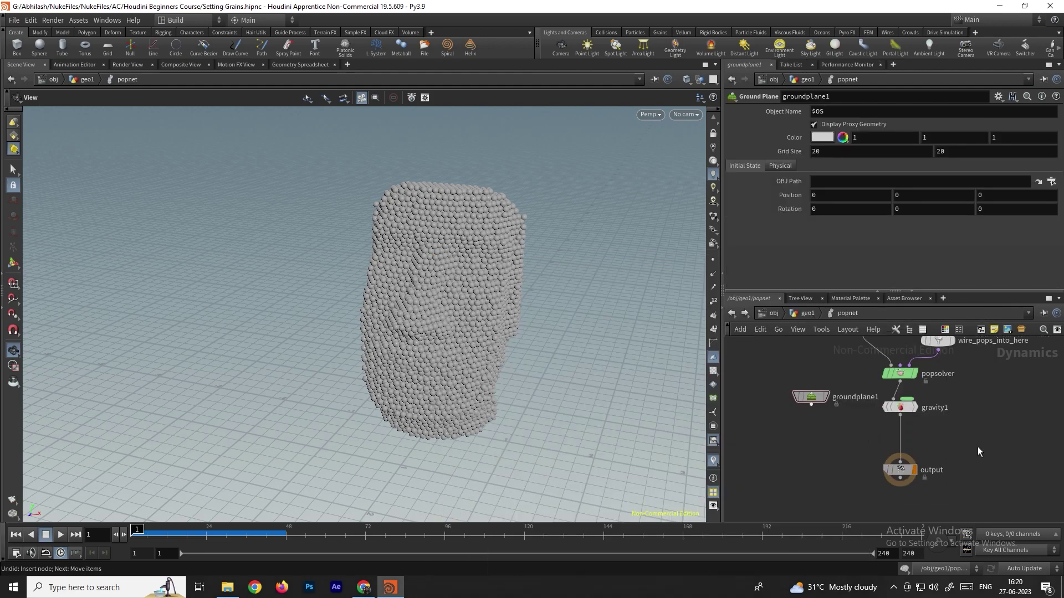
key(Tab)
text(merge)
key(Return)
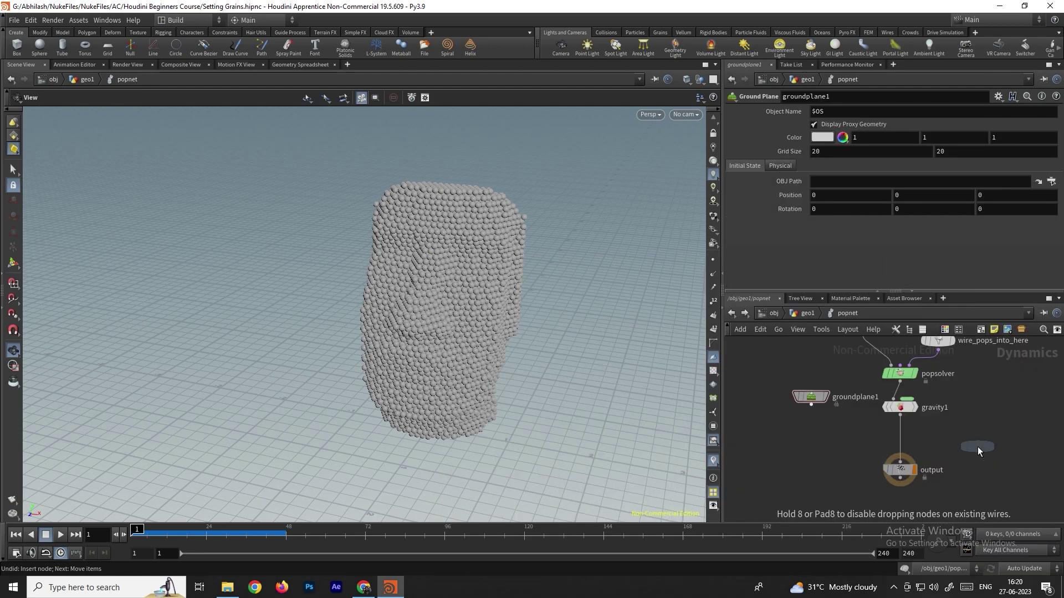
click(899, 439)
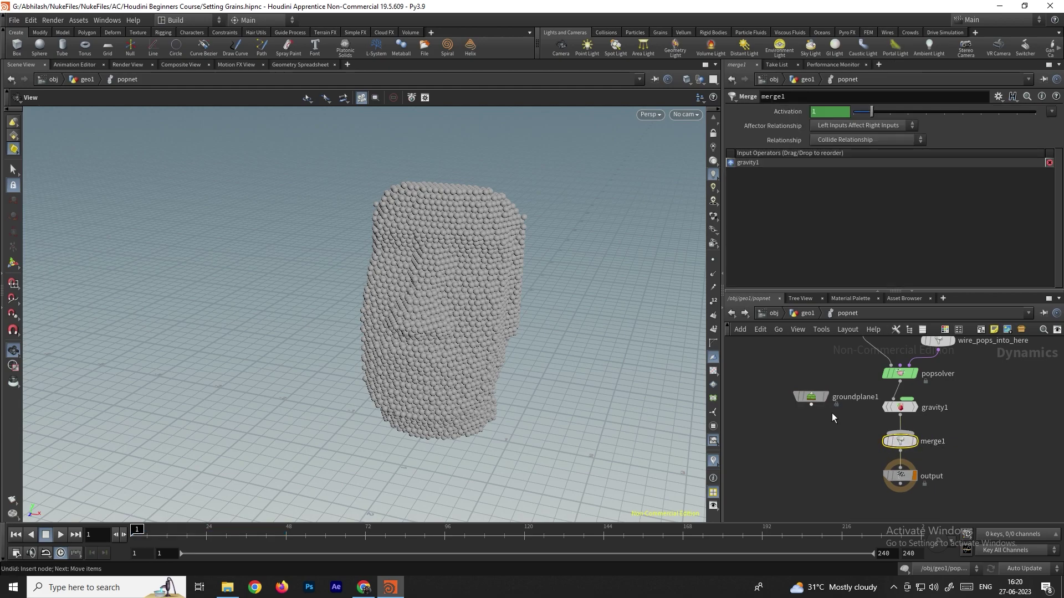
Connect groundplane1 to merge1 and set the merge's Affector Relationship to Mutual.
drag(810, 406, 900, 439)
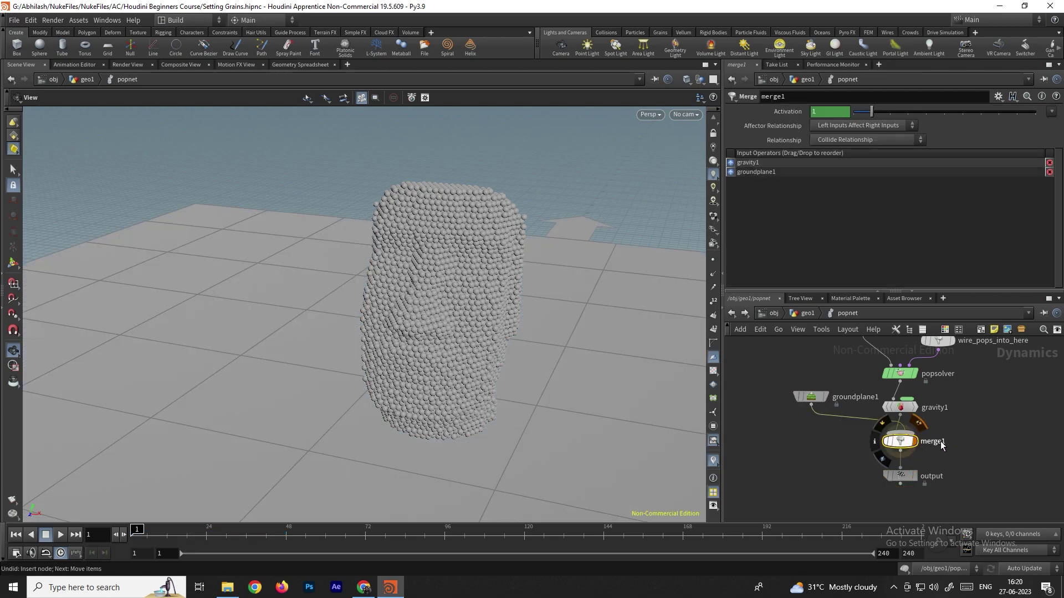
click(839, 128)
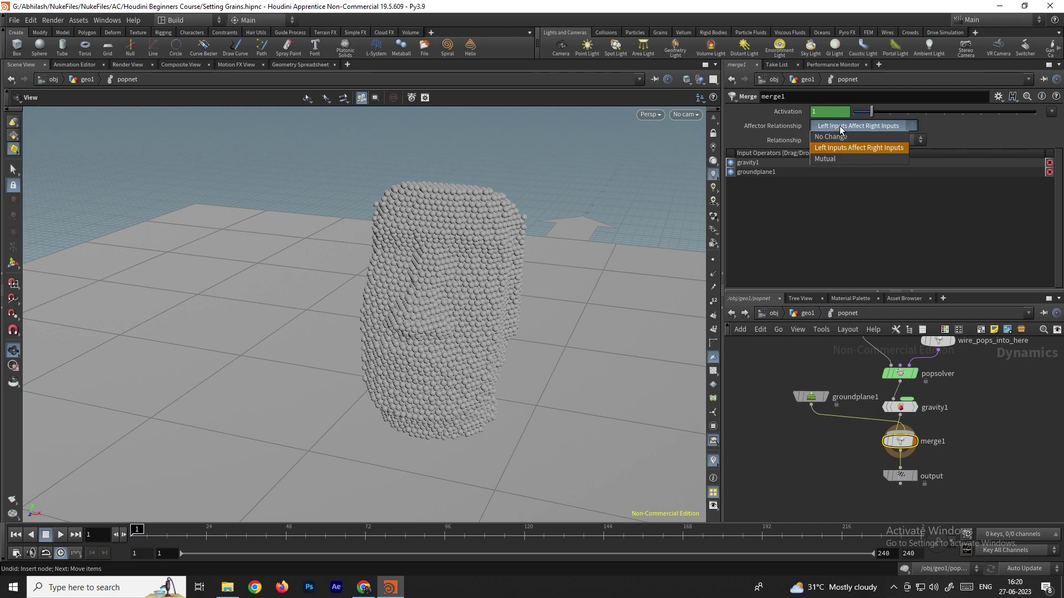
click(833, 158)
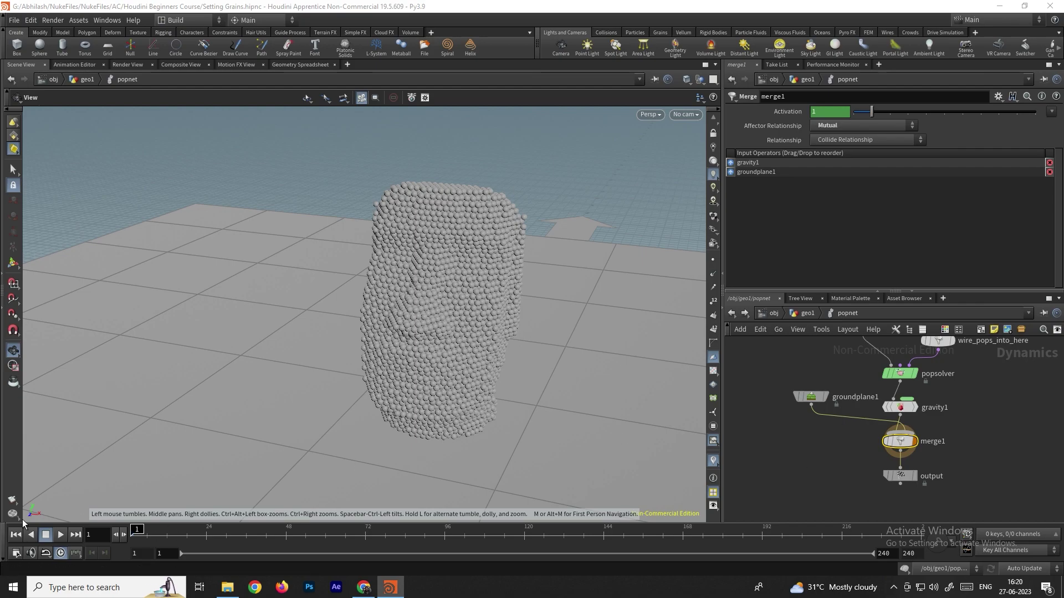
Display the output node and play the simulation to check how the grains collide with the ground plane.
click(915, 475)
click(61, 535)
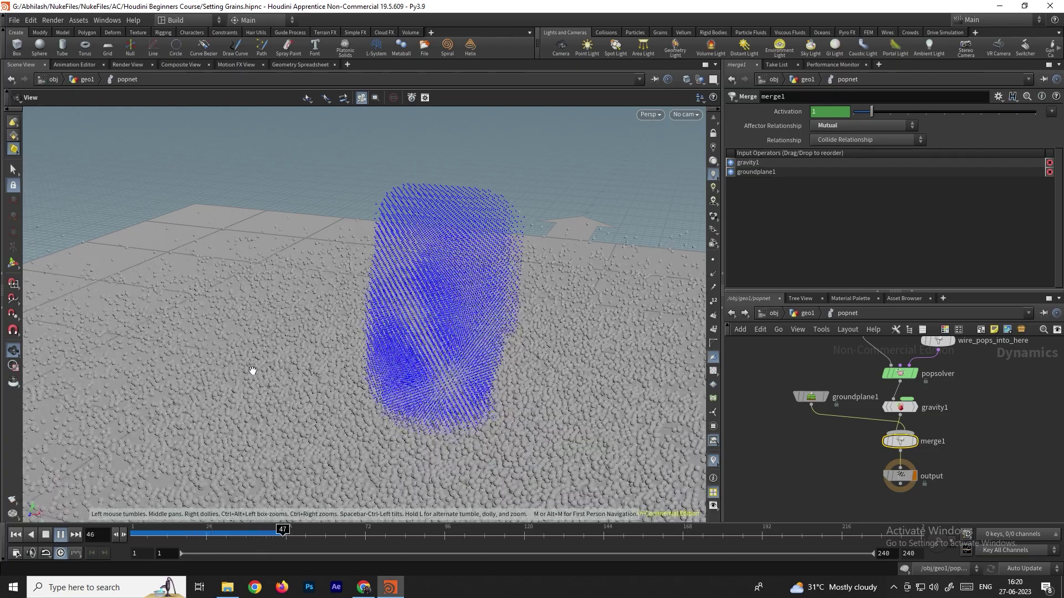
drag(303, 337, 451, 285)
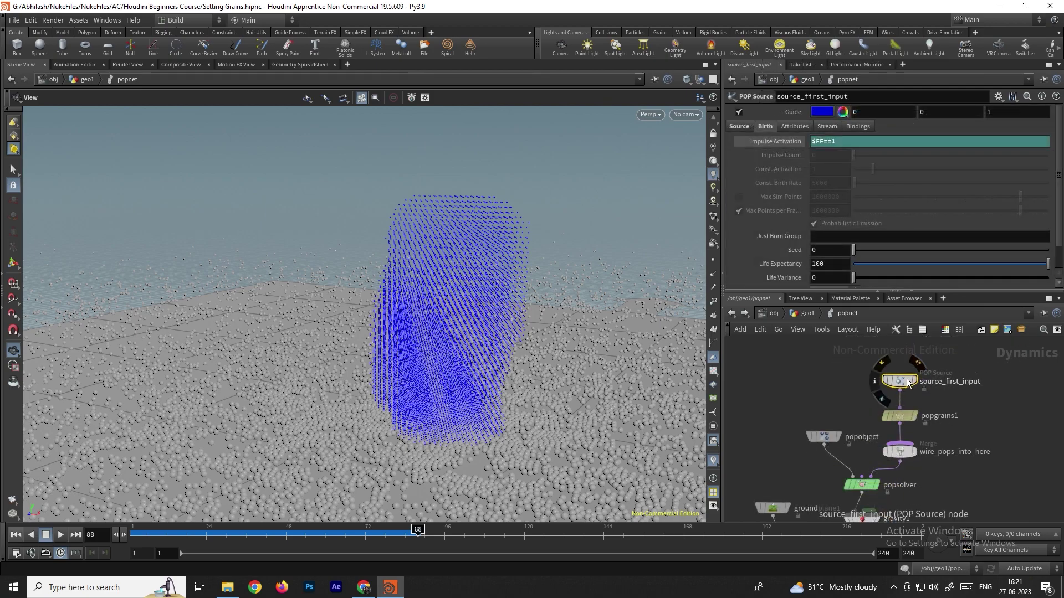
Turn off the Guide display of source_first_input, replay the simulation from frame 1 and return to the first frame.
click(738, 113)
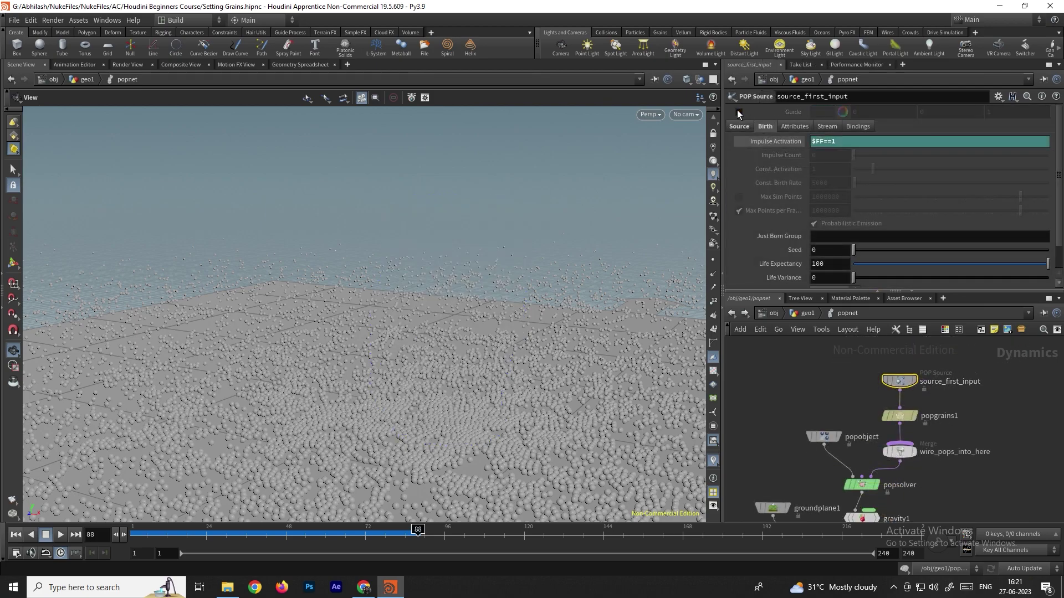
click(16, 535)
click(60, 536)
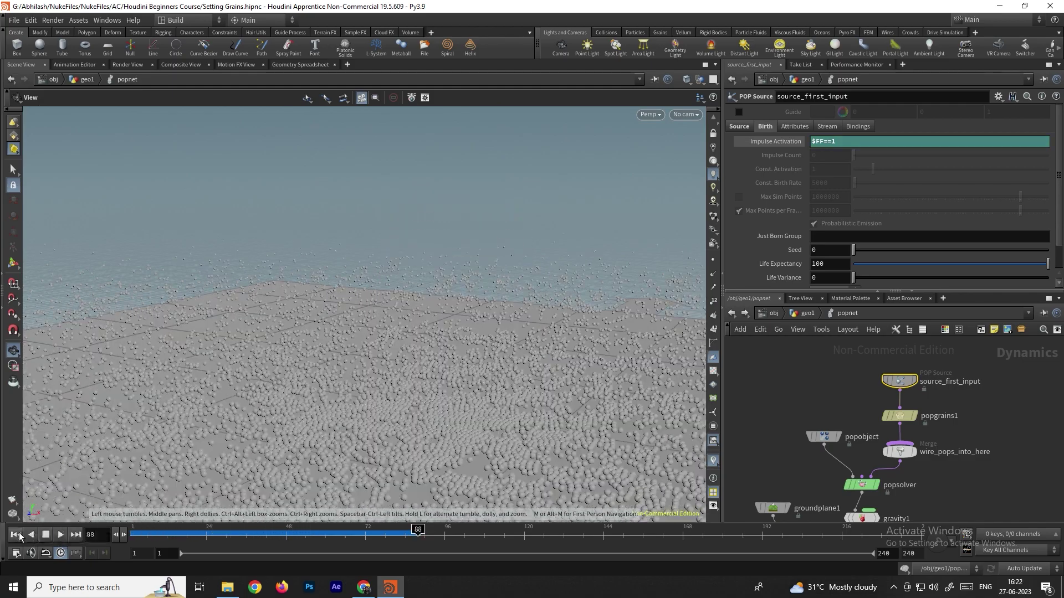
click(16, 535)
scroll(390, 348, down, 1)
drag(391, 349, 468, 350)
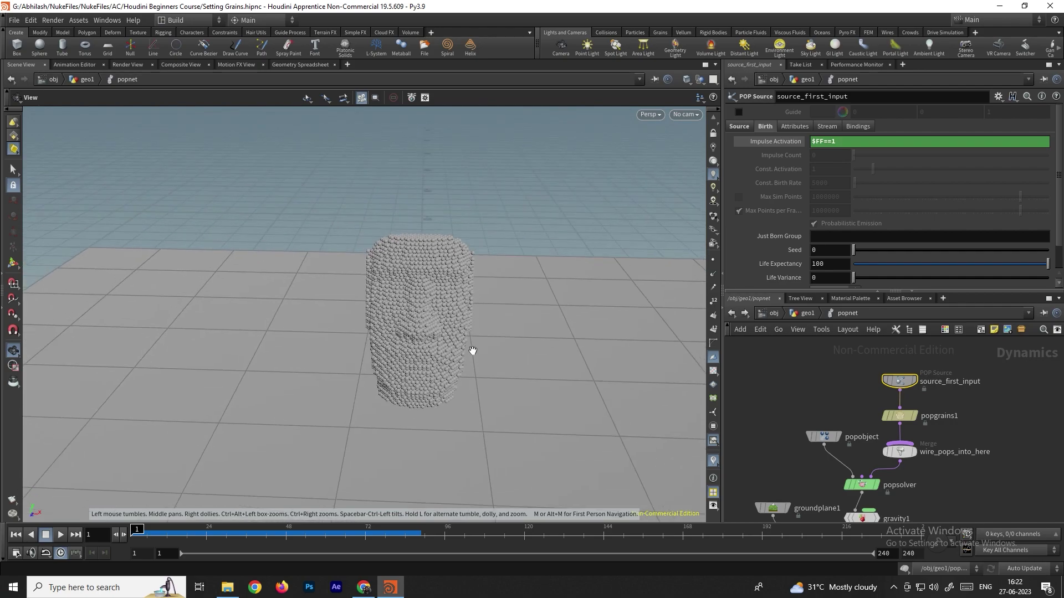
Insert a POP Color node between popgrains1 and wire_pops_into_here.
key(Tab)
mouse_move(1004, 416)
text(pop)
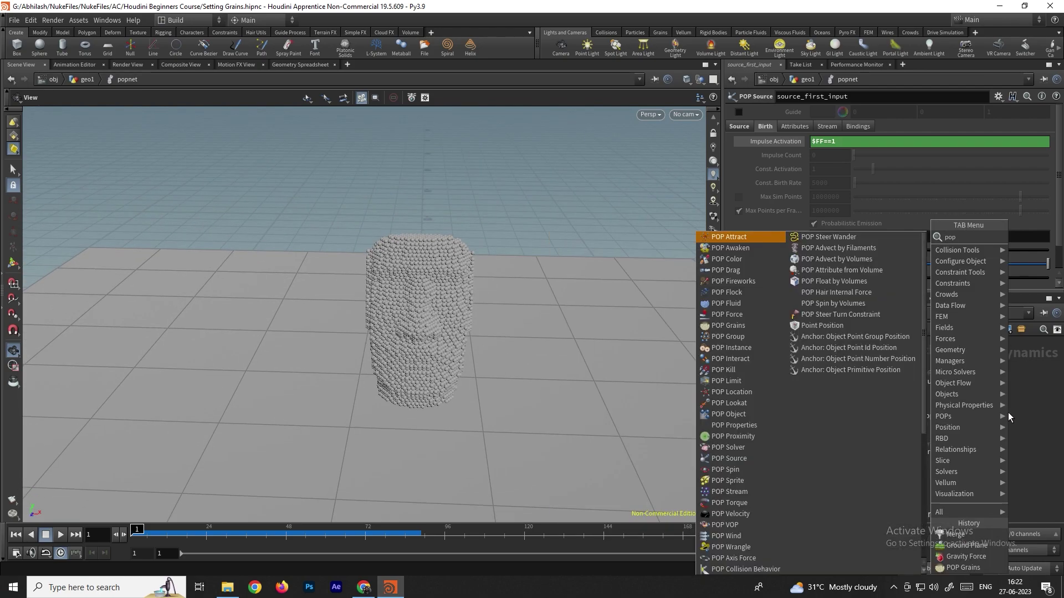
text(co)
key(Return)
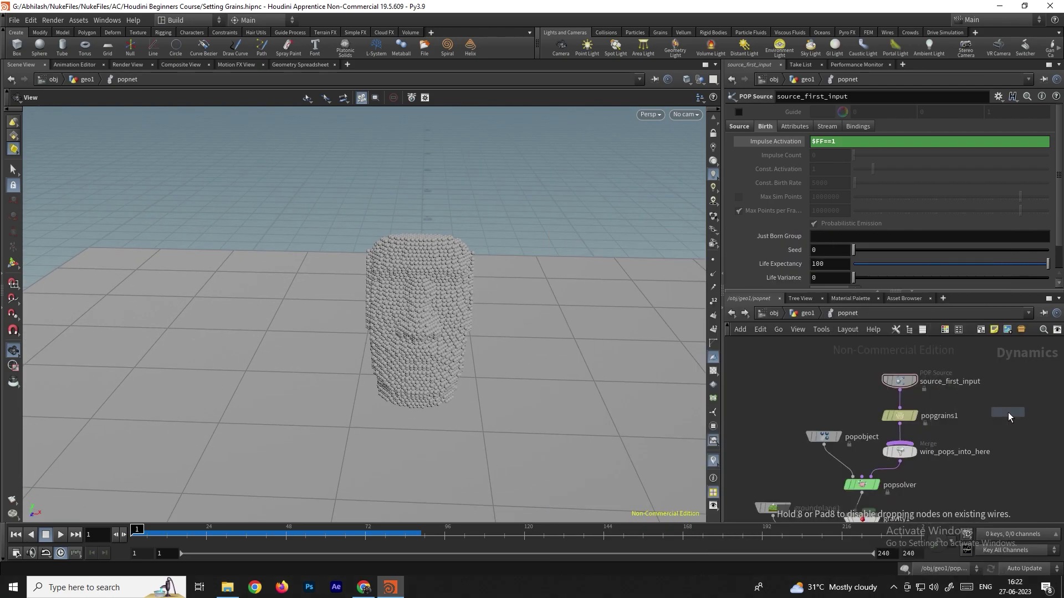
click(907, 434)
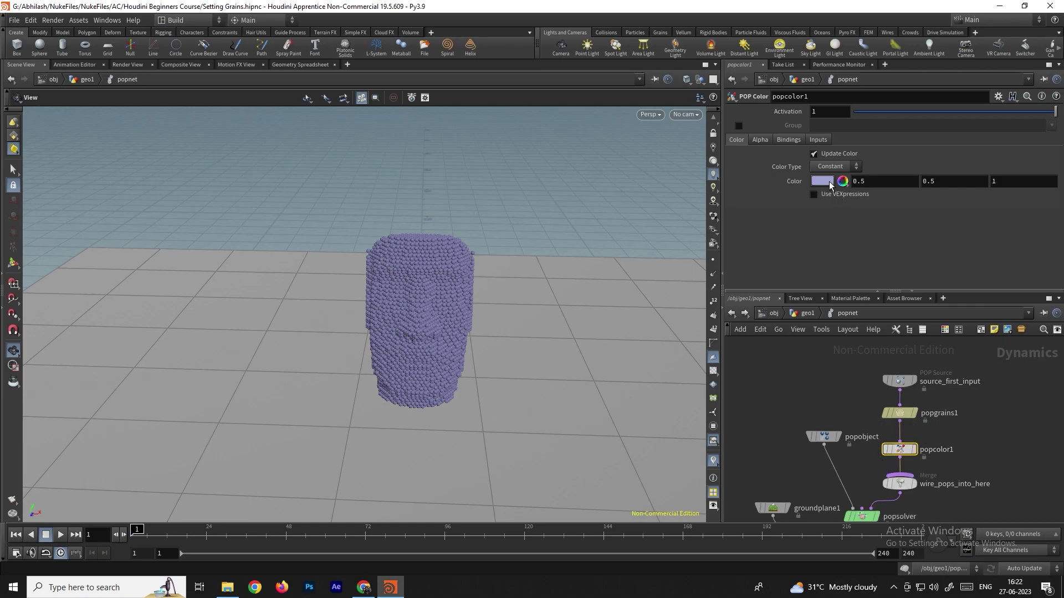
Set popcolor1's Color Type to Ramp and apply a preset running from sandy brown through pale yellow to white.
click(845, 168)
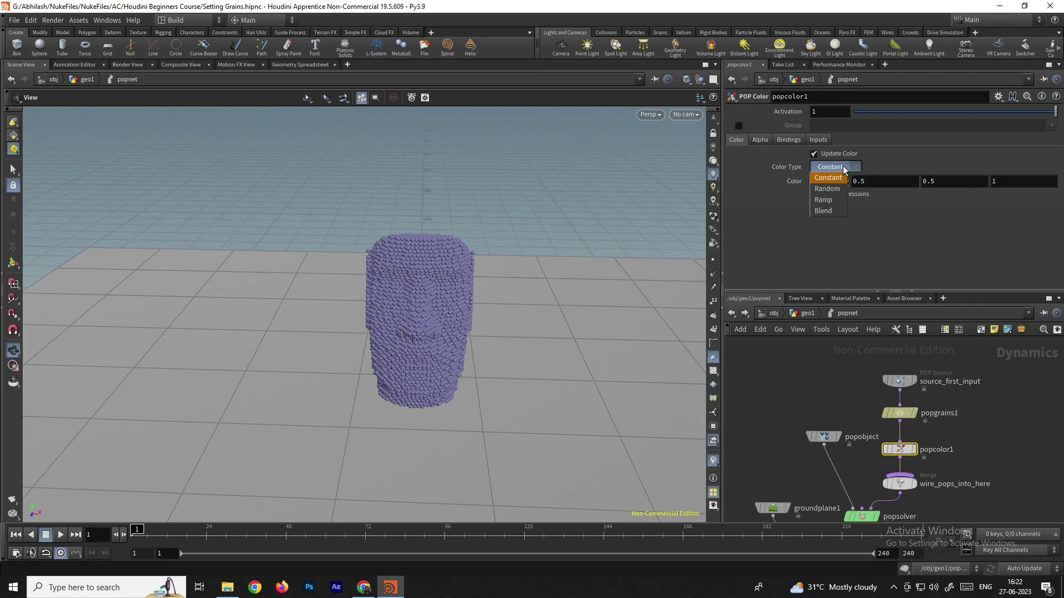
click(829, 200)
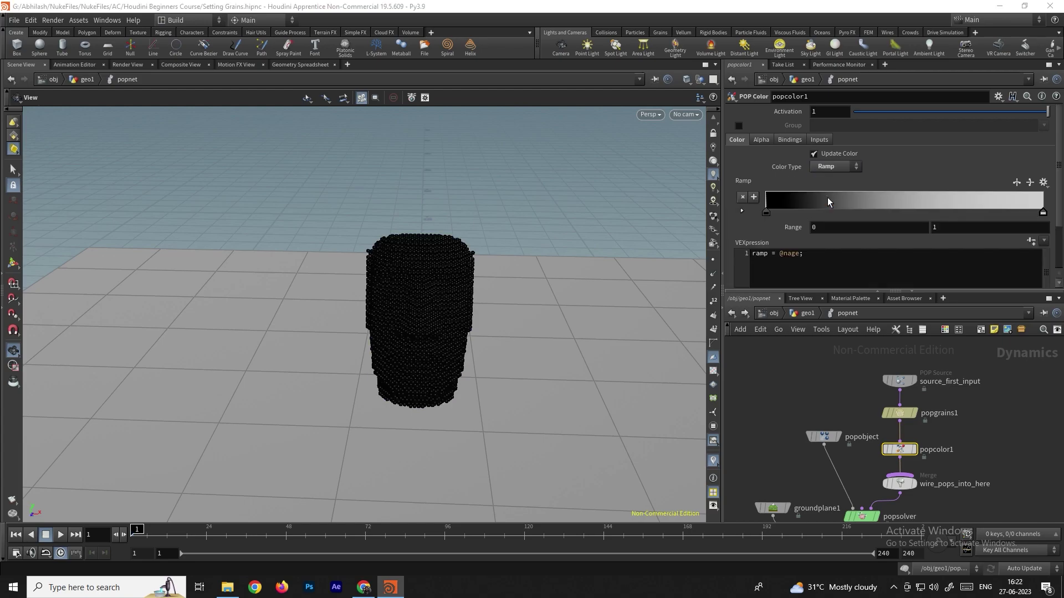
click(1044, 183)
click(1004, 283)
drag(554, 310, 493, 307)
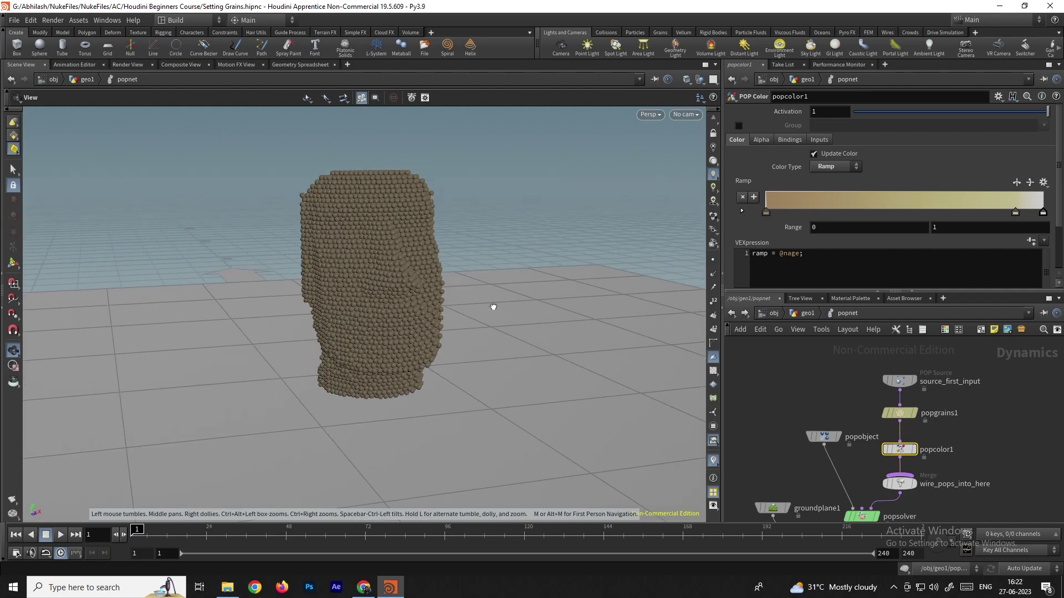
scroll(394, 271, up, 3)
mouse_move(394, 271)
mouse_down()
mouse_move(394, 297)
mouse_move(380, 292)
mouse_move(380, 250)
mouse_move(383, 270)
mouse_up()
scroll(388, 280, up, 4)
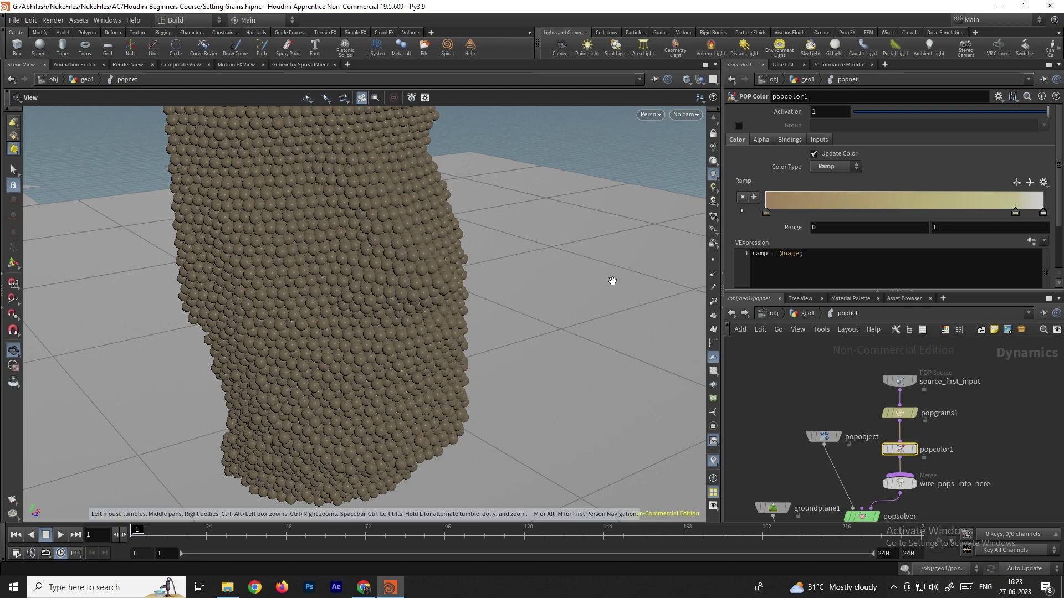
click(801, 253)
text(;)
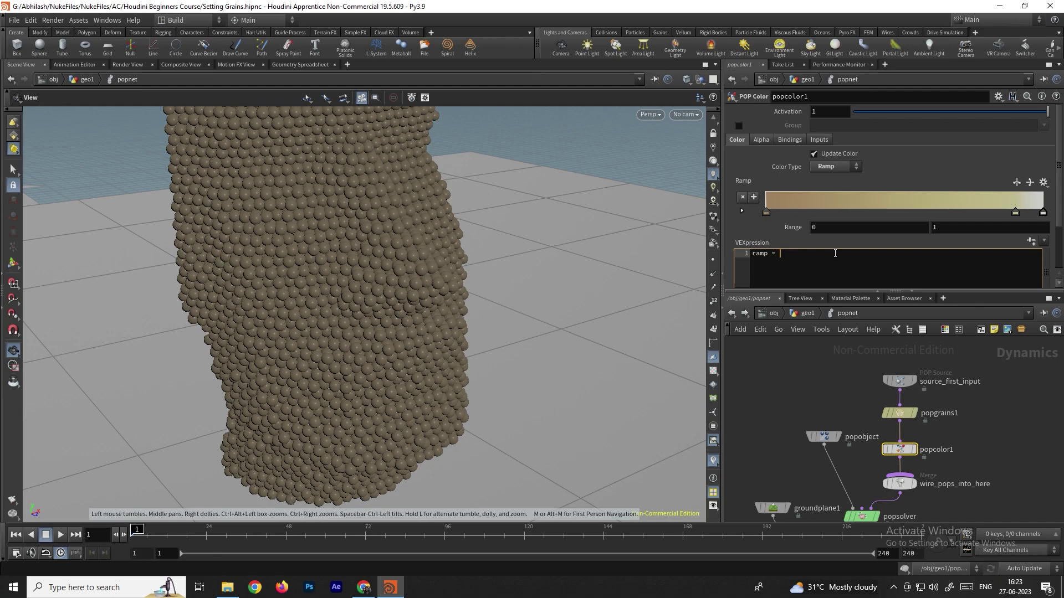
text(rand)
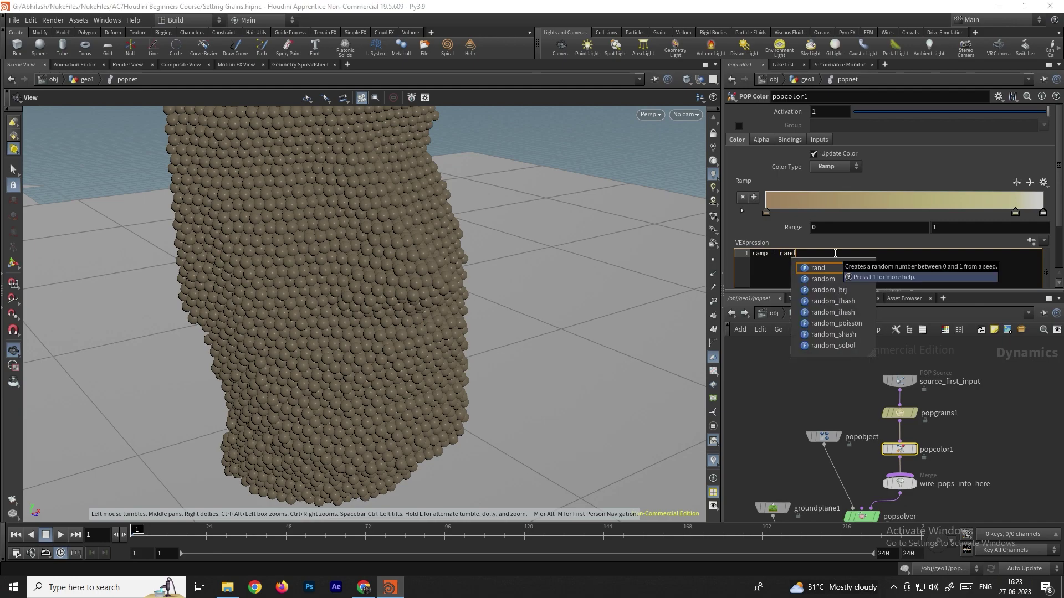
text((@id);)
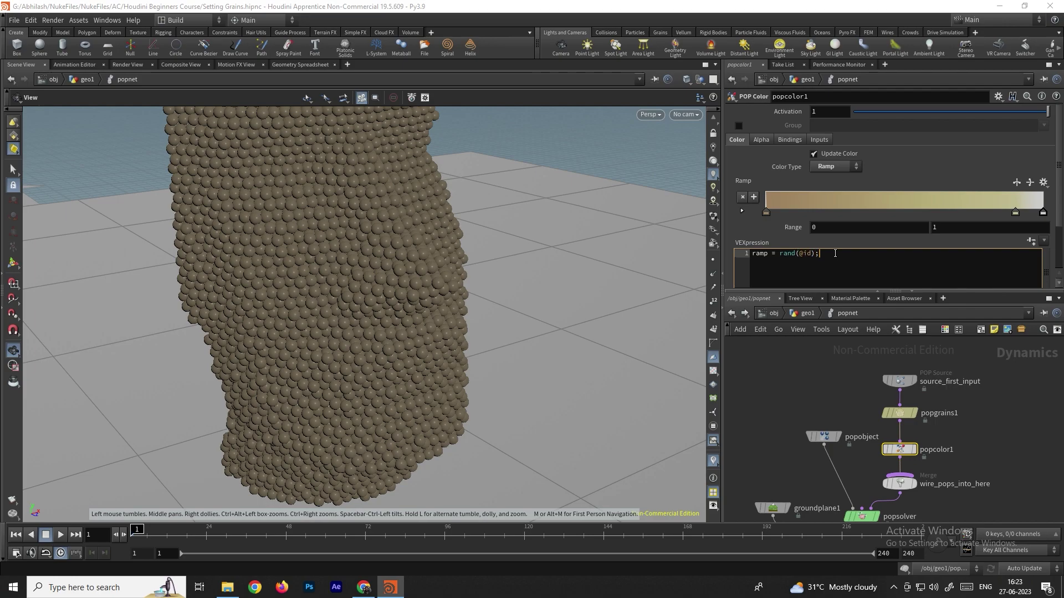
key(ctrl+Return)
drag(370, 276, 487, 302)
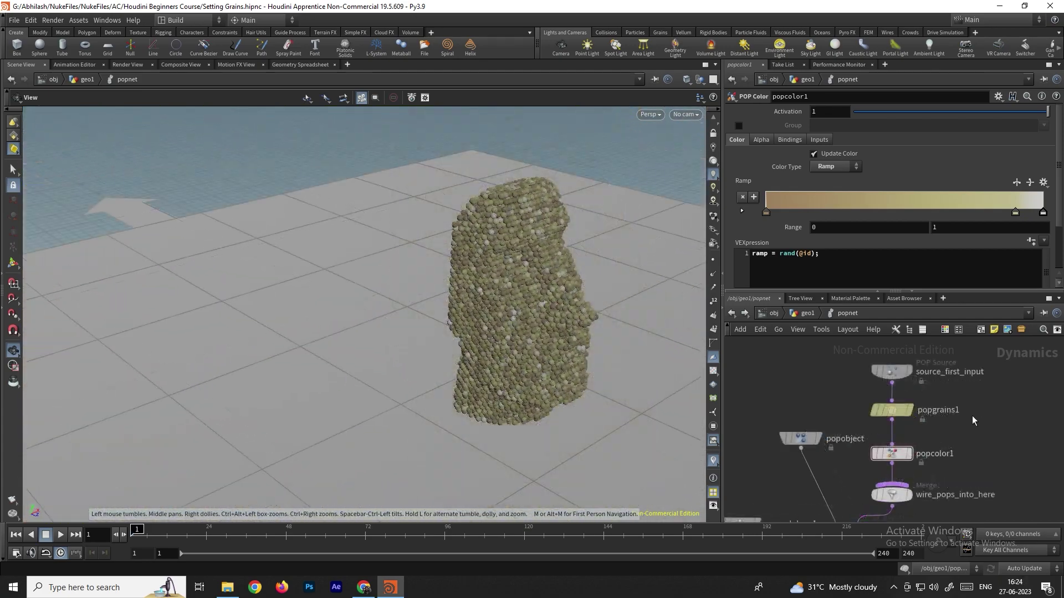
Copy popgrains1's Particle Separation parameter and paste it as a relative reference into grainsource1's Point Separation.
click(892, 410)
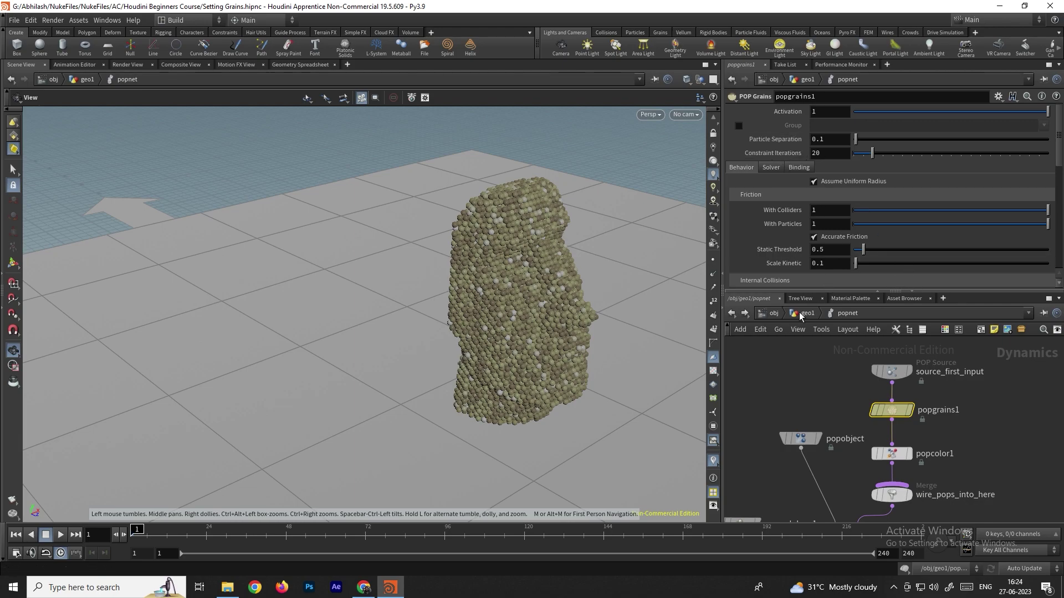
click(731, 313)
click(861, 442)
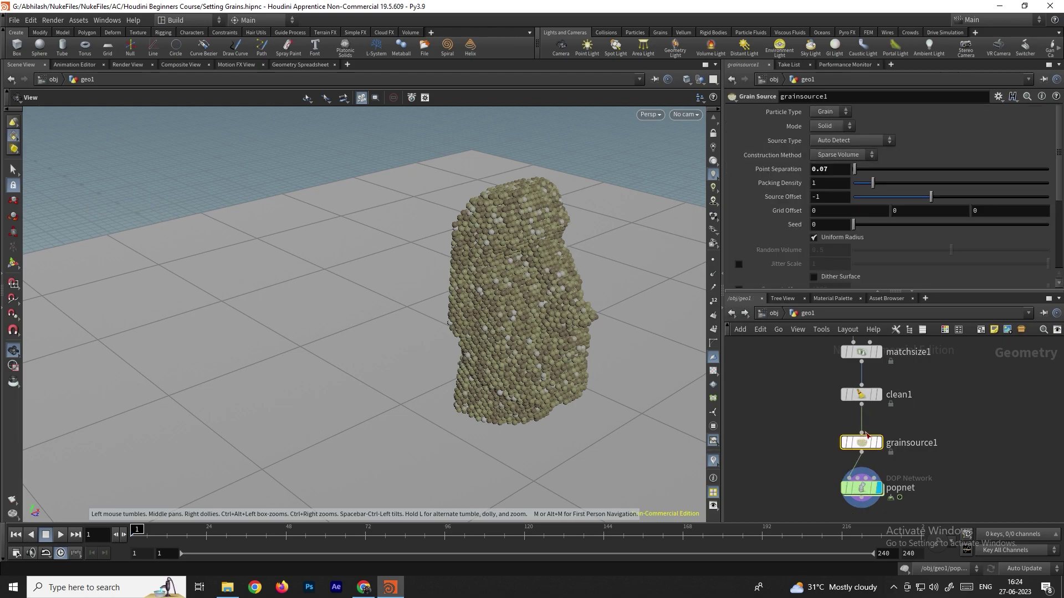
click(744, 313)
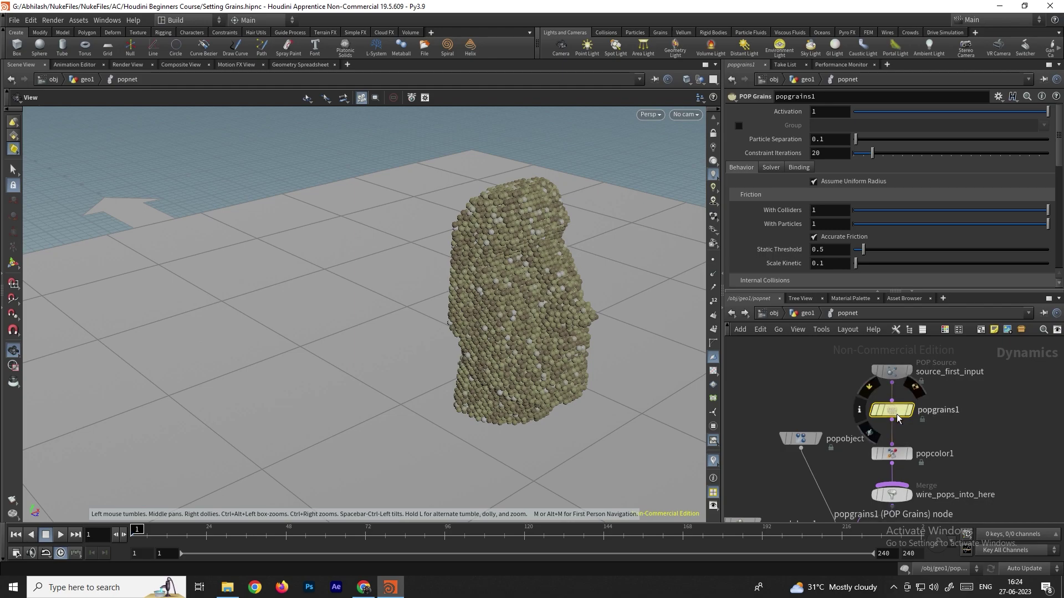
right_click(789, 138)
click(823, 220)
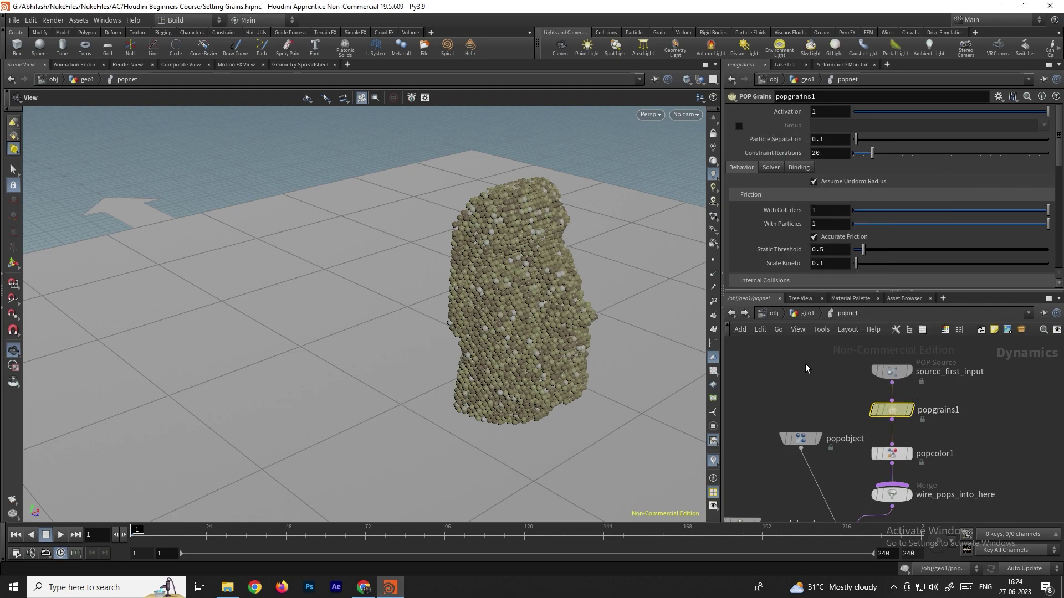
click(731, 314)
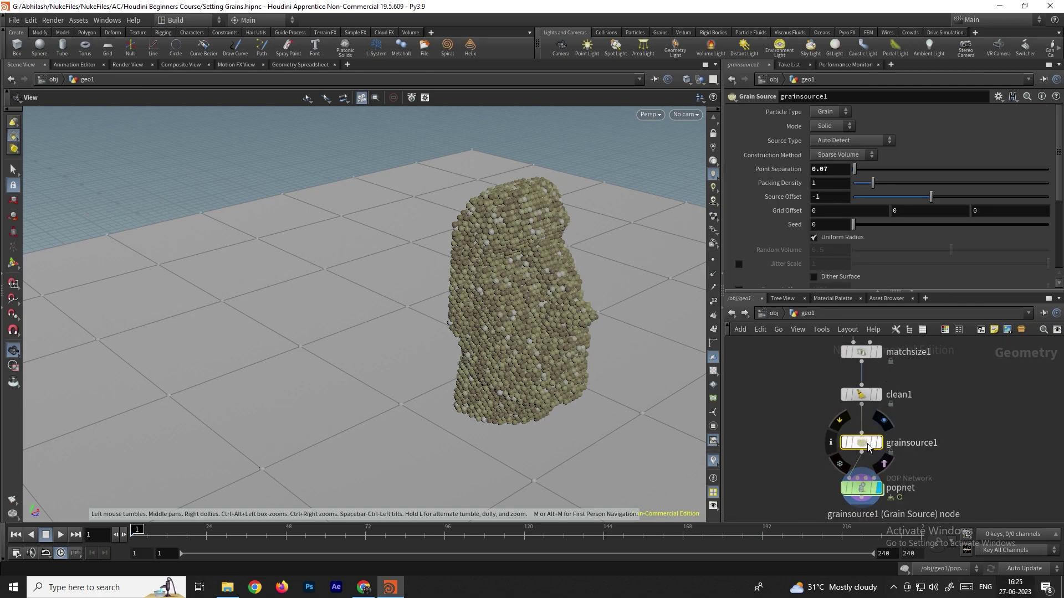
right_click(782, 169)
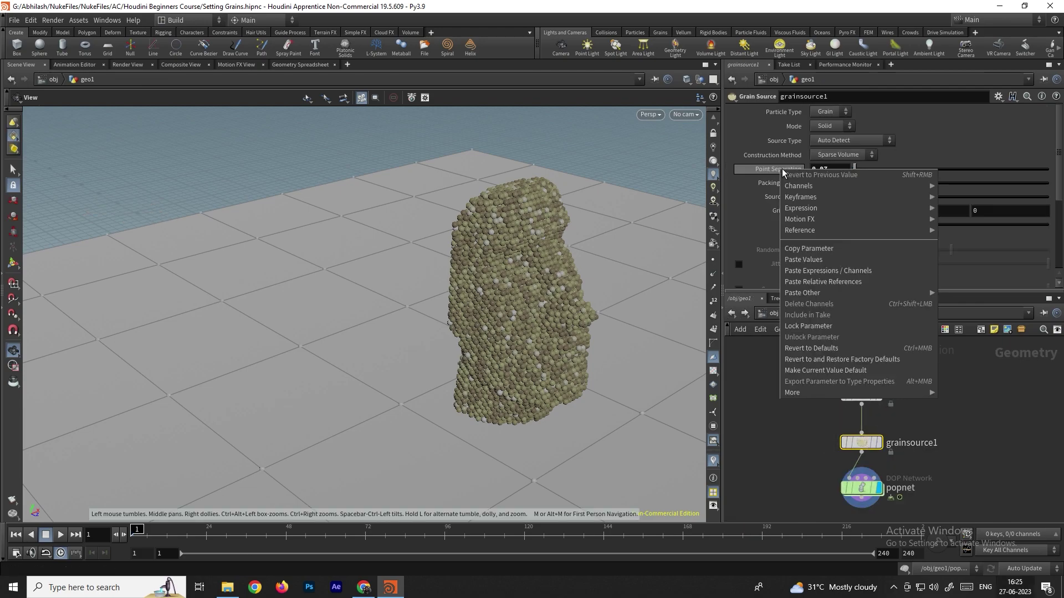
click(867, 284)
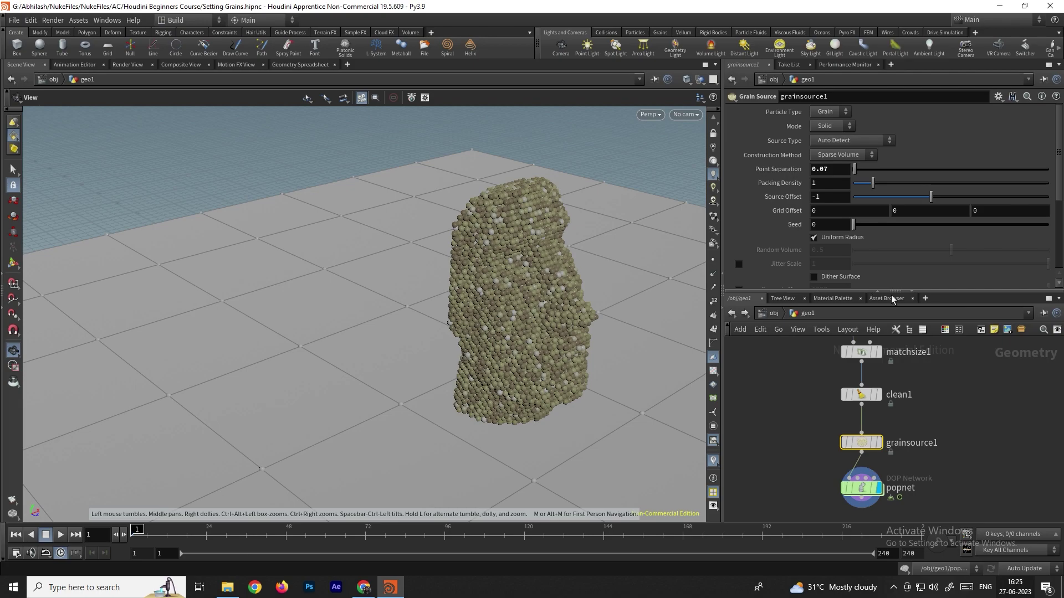
Go back inside the popnet and set popgrains1's Particle Separation to 0.05.
click(733, 314)
double_click(856, 401)
double_click(862, 488)
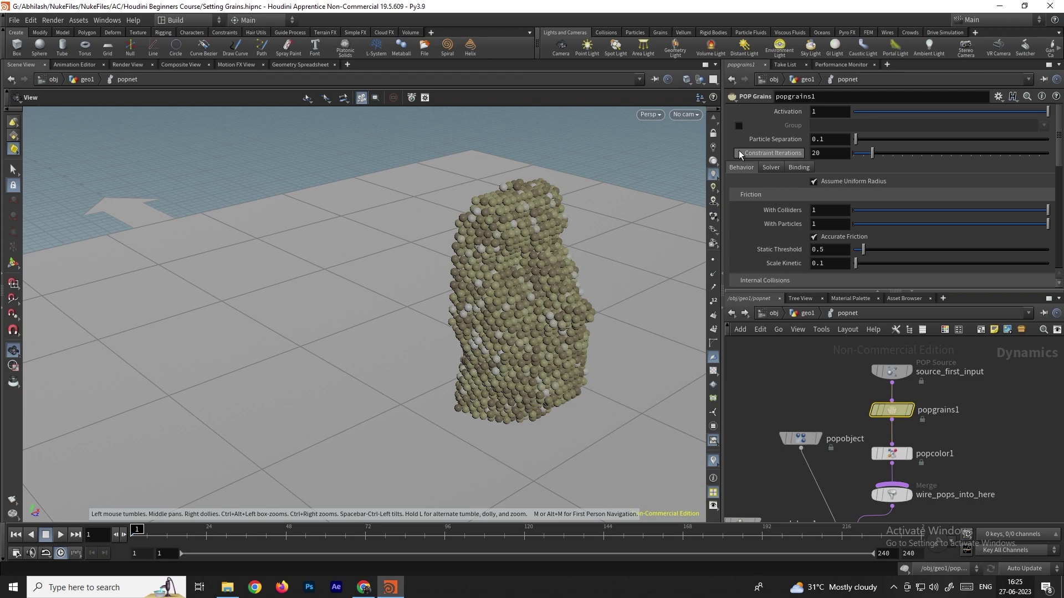
drag(832, 139, 796, 136)
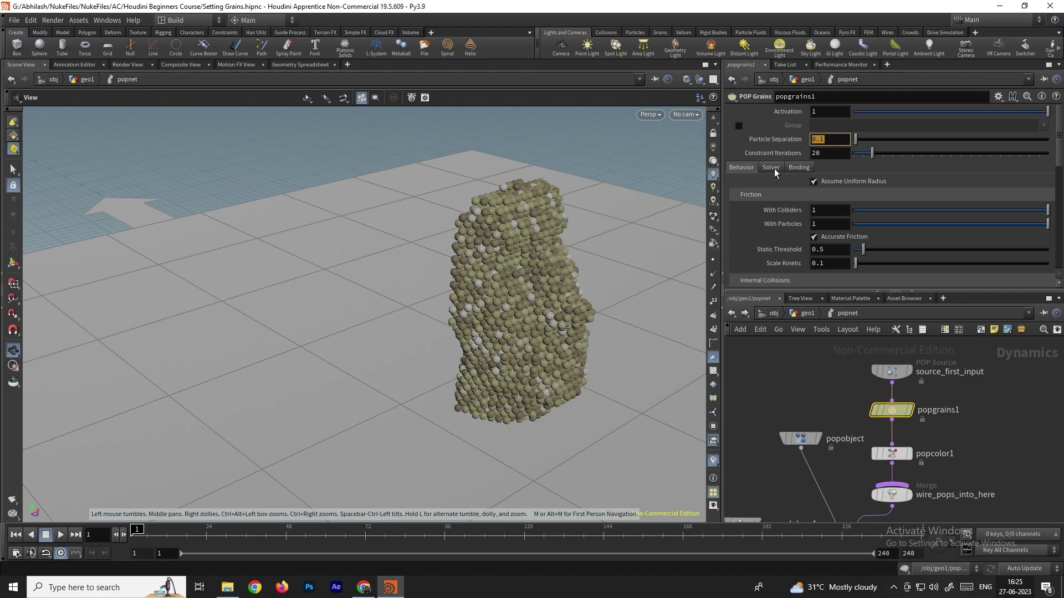
text(0.05)
key(Return)
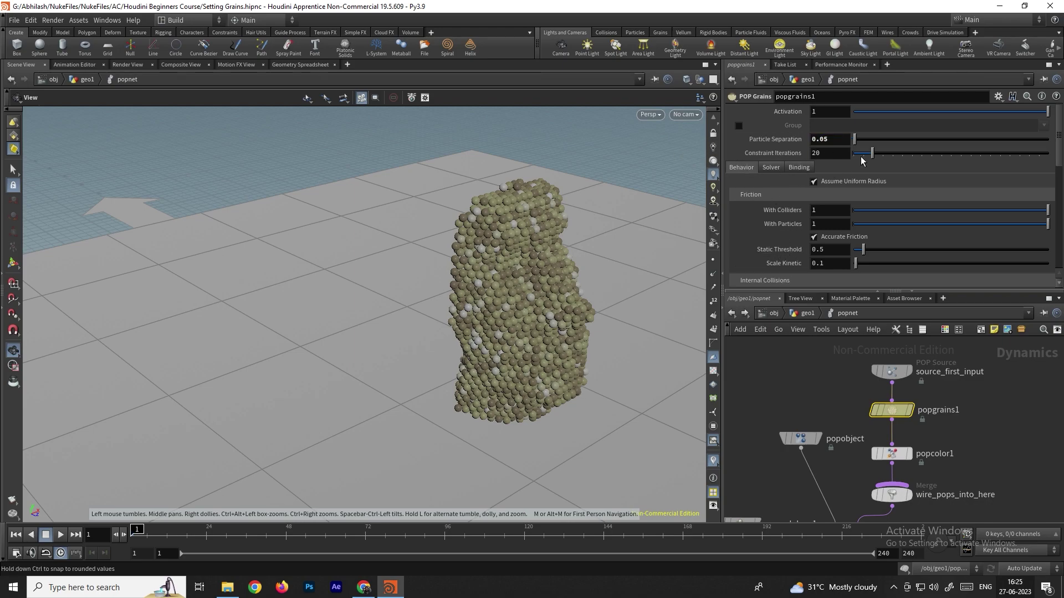
Examine the denser grain statue from several sides and play the simulation to check how the grains collapse.
drag(536, 276, 539, 280)
scroll(540, 281, up, 10)
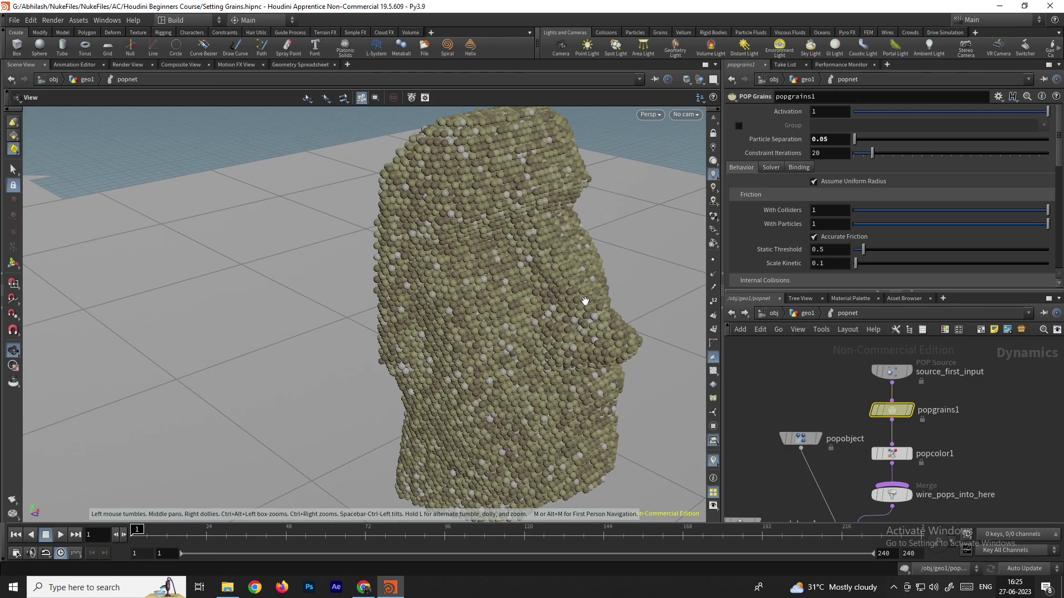
scroll(575, 273, down, 10)
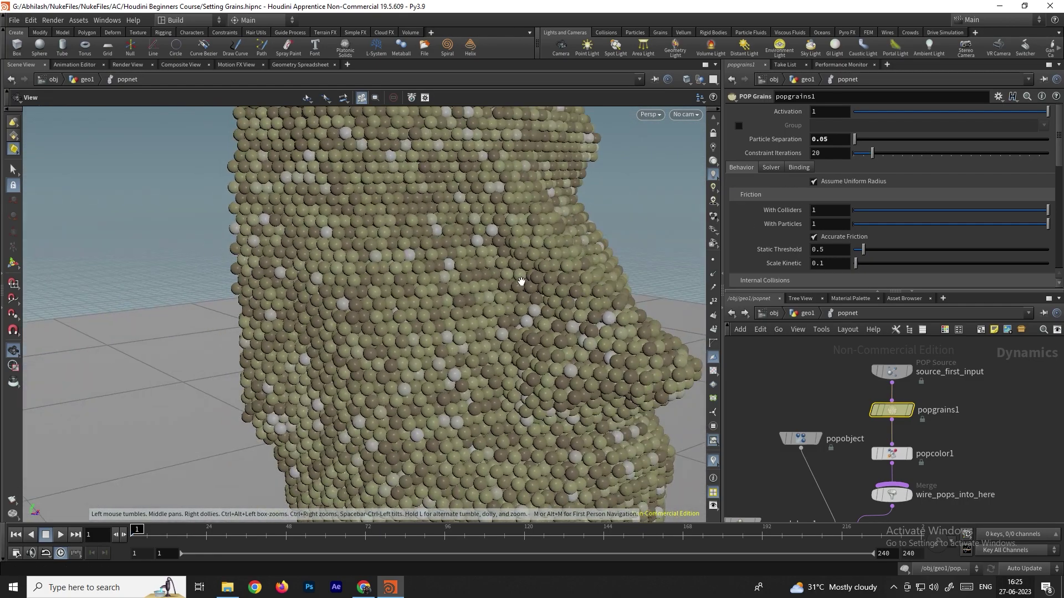
drag(541, 344, 623, 321)
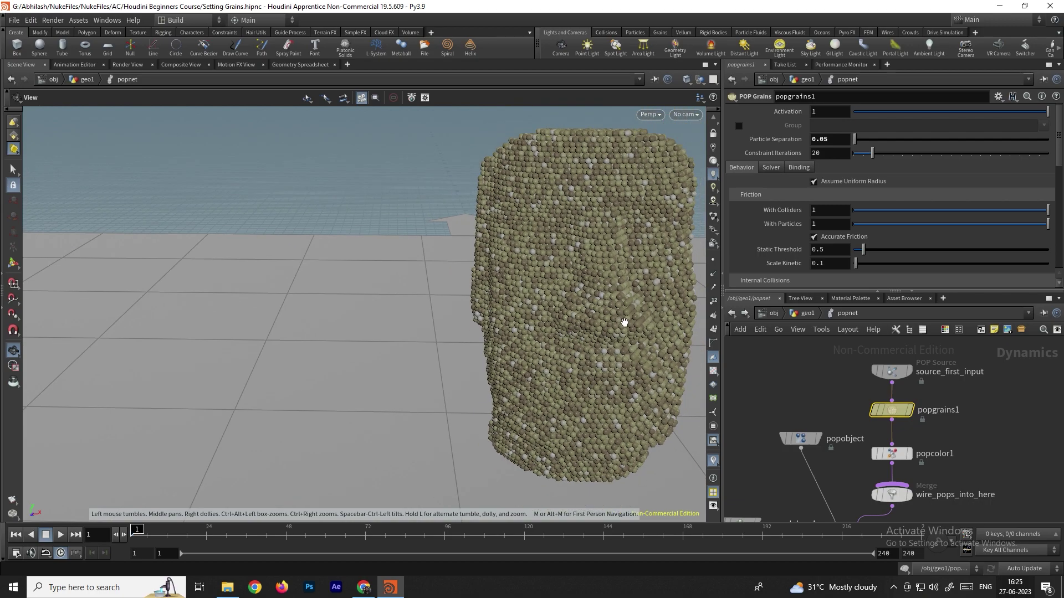
right_drag(640, 306, 591, 302)
drag(555, 299, 604, 309)
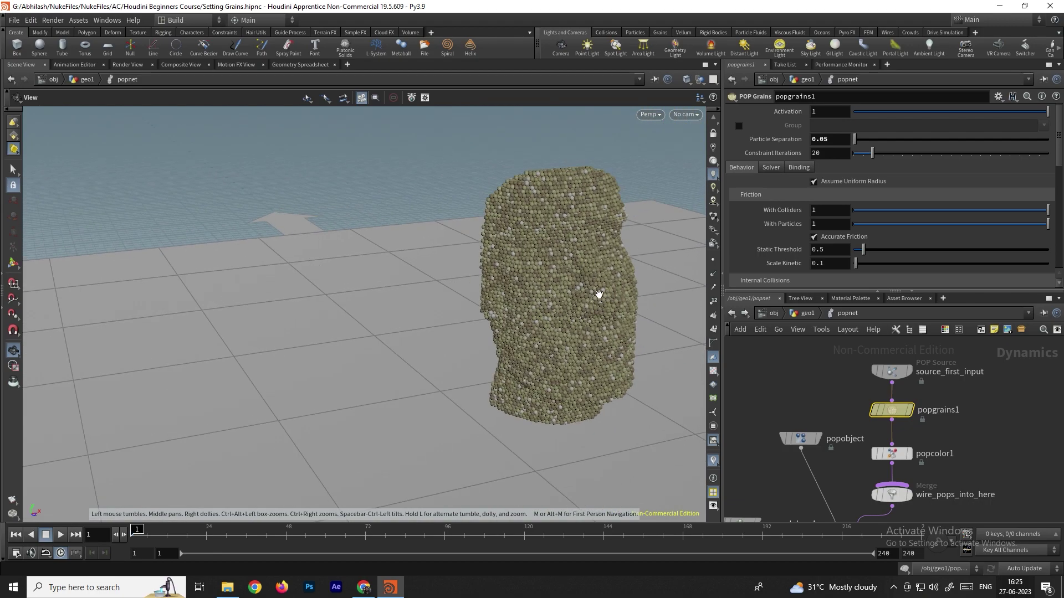
middle_drag(603, 294, 476, 294)
click(60, 535)
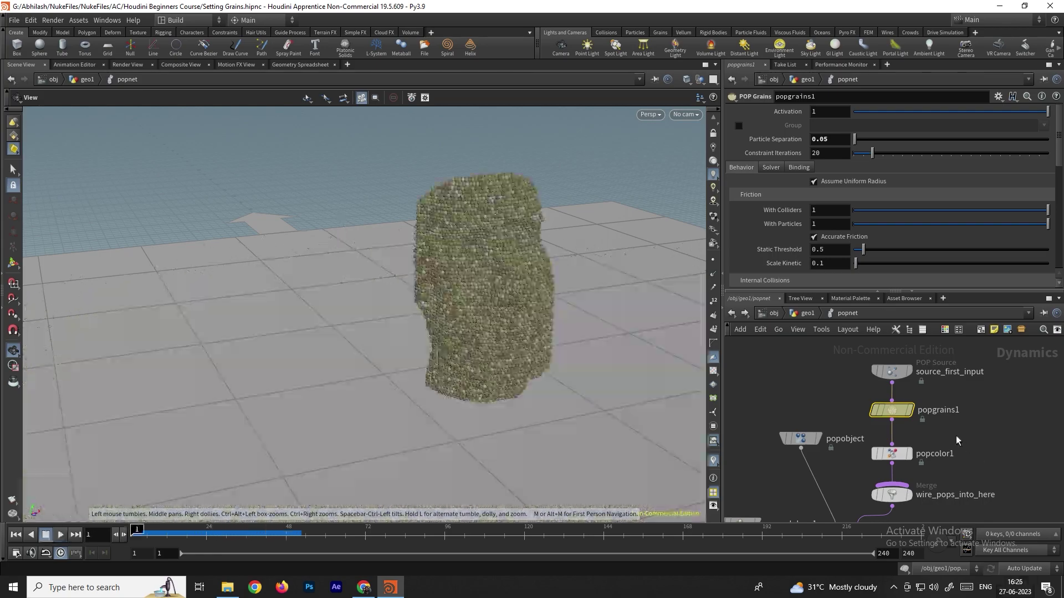
scroll(956, 436, down, 3)
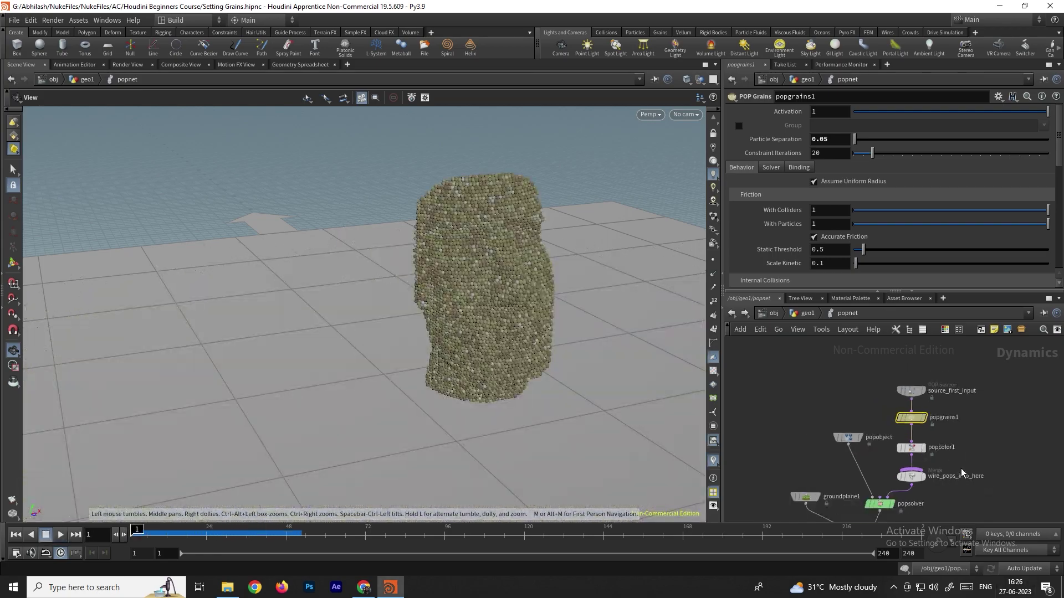
scroll(975, 476, up, 2)
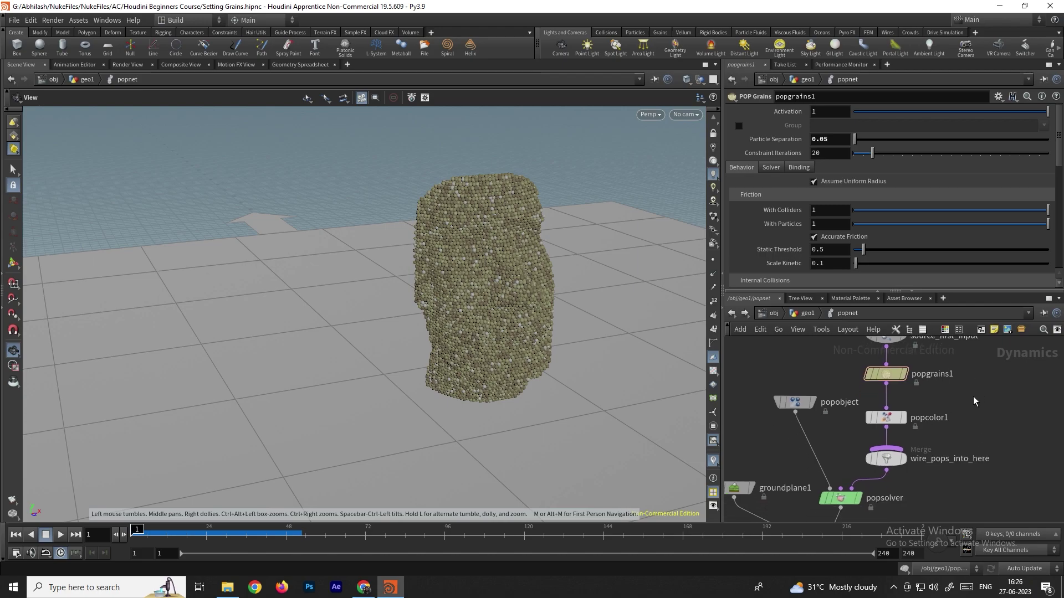
Set popsolver's Min Substeps and Max Substeps to 10 and play the simulation to check the collapse.
click(855, 500)
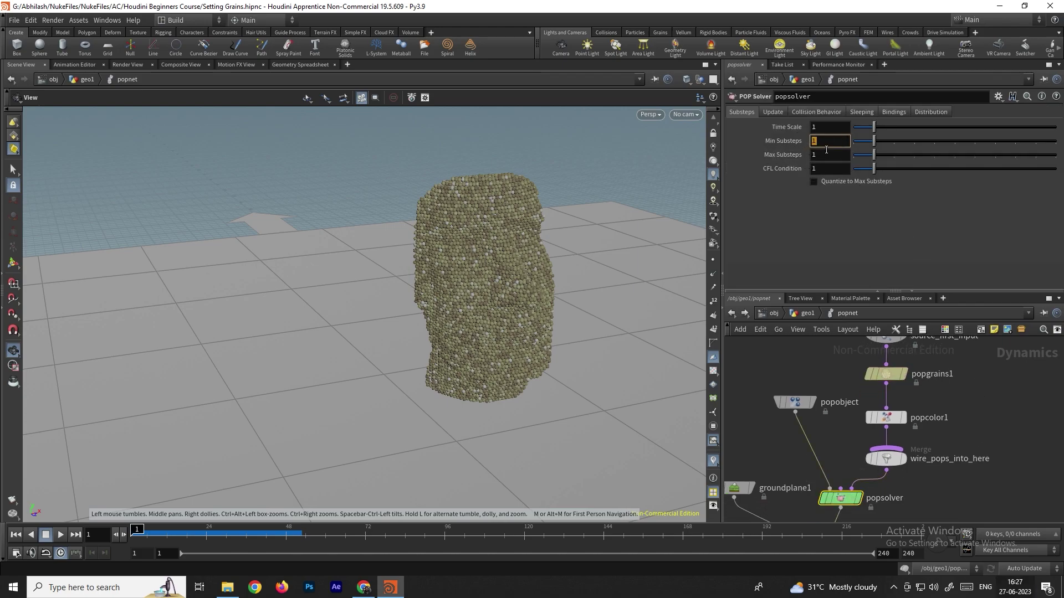
key(Tab)
text(10)
key(Return)
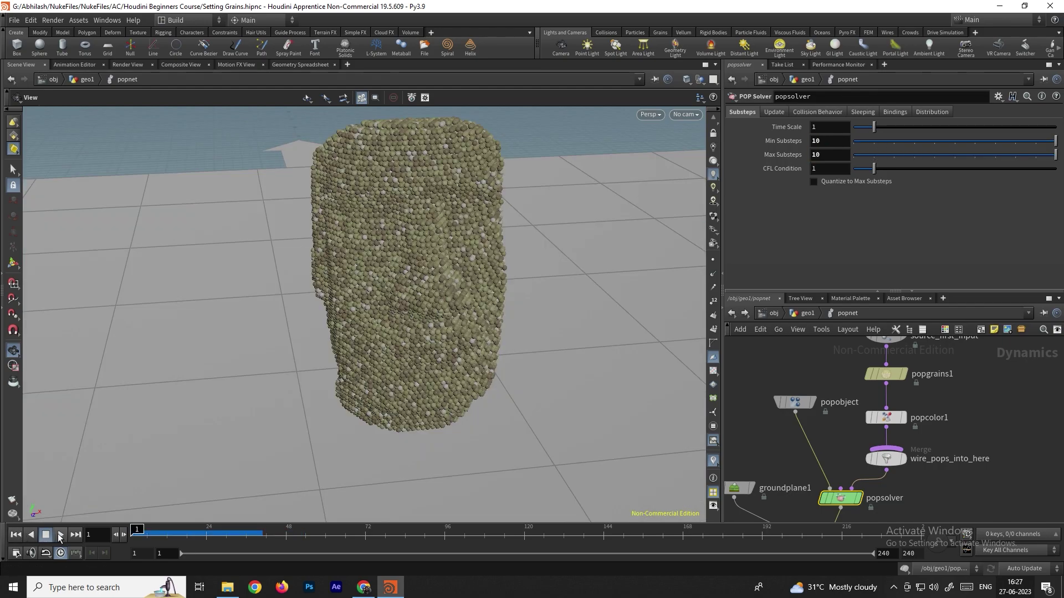
click(59, 535)
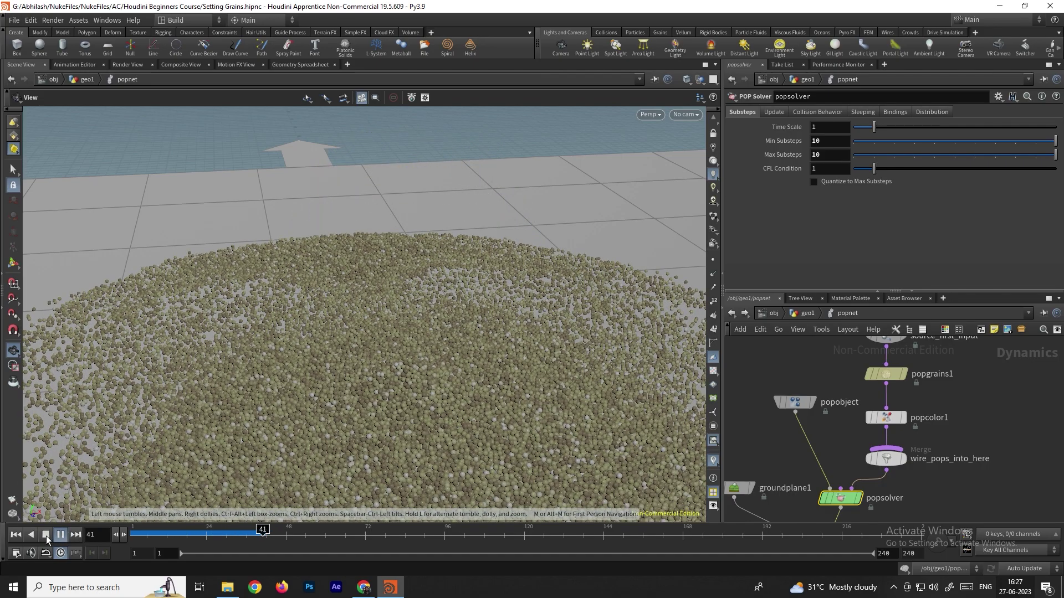
click(45, 534)
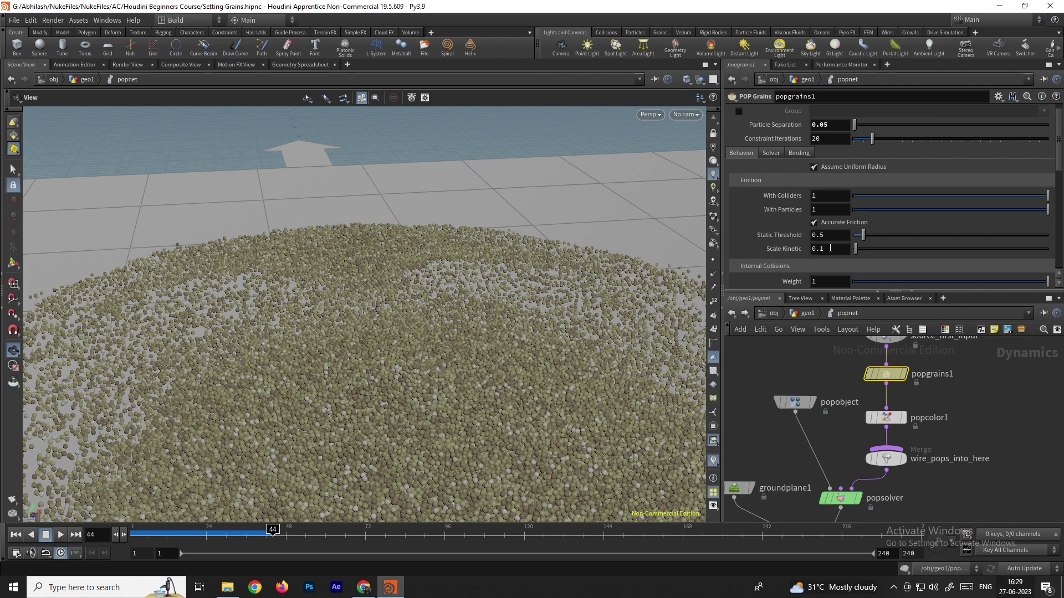
Rewind to the first frame, set popgrains1's Particle Separation to 0.1 and replay the simulation.
click(16, 535)
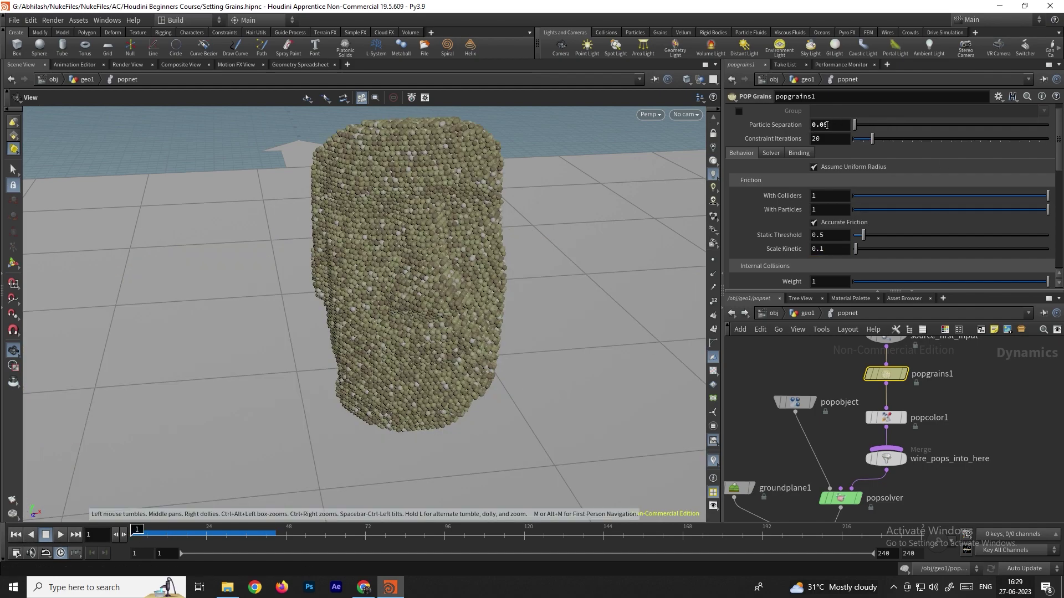
click(840, 124)
text(0.1)
key(Return)
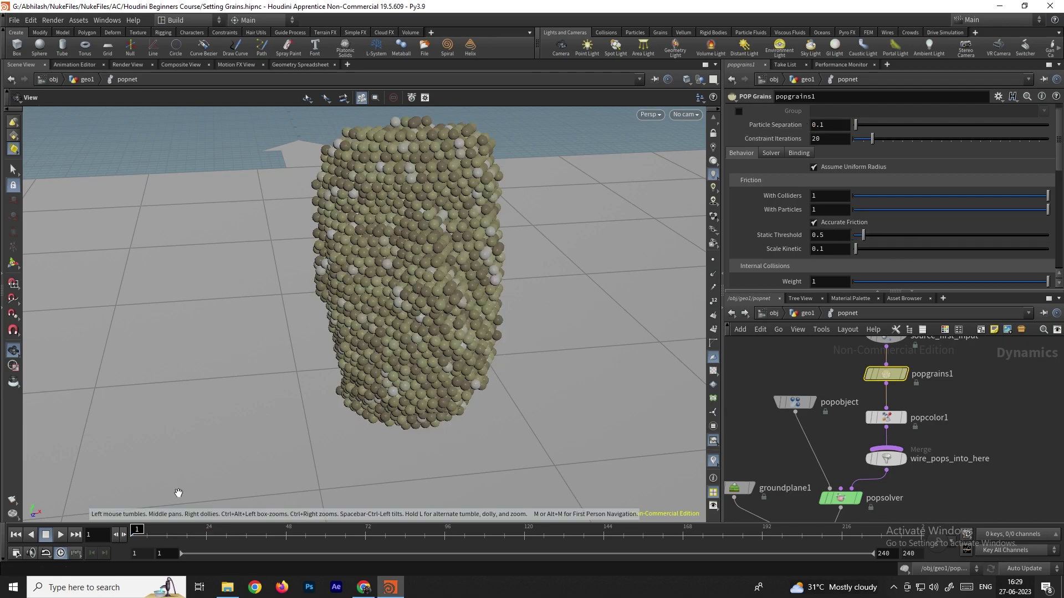
click(60, 535)
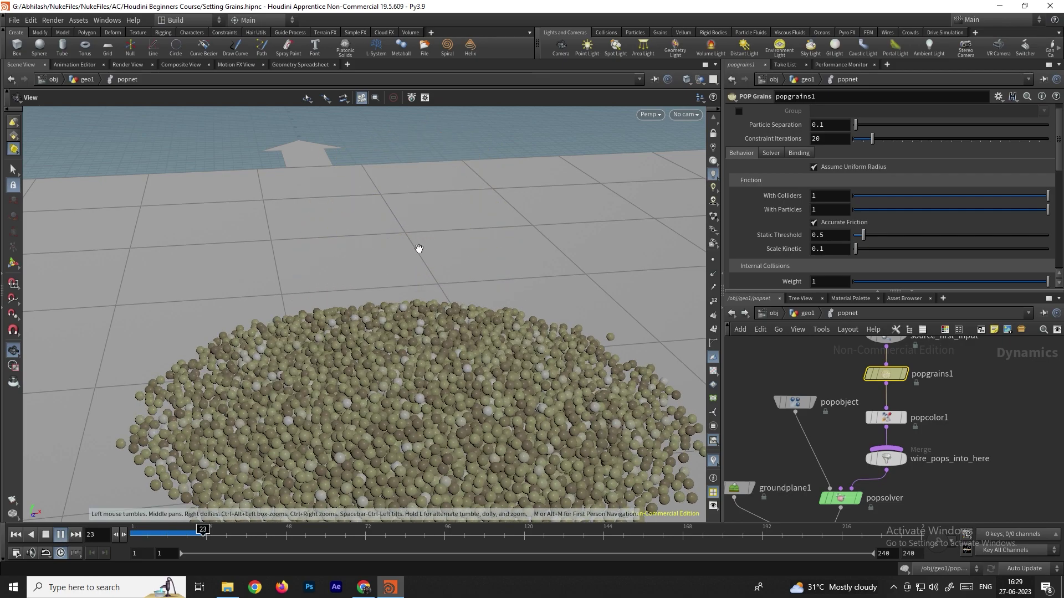
click(45, 535)
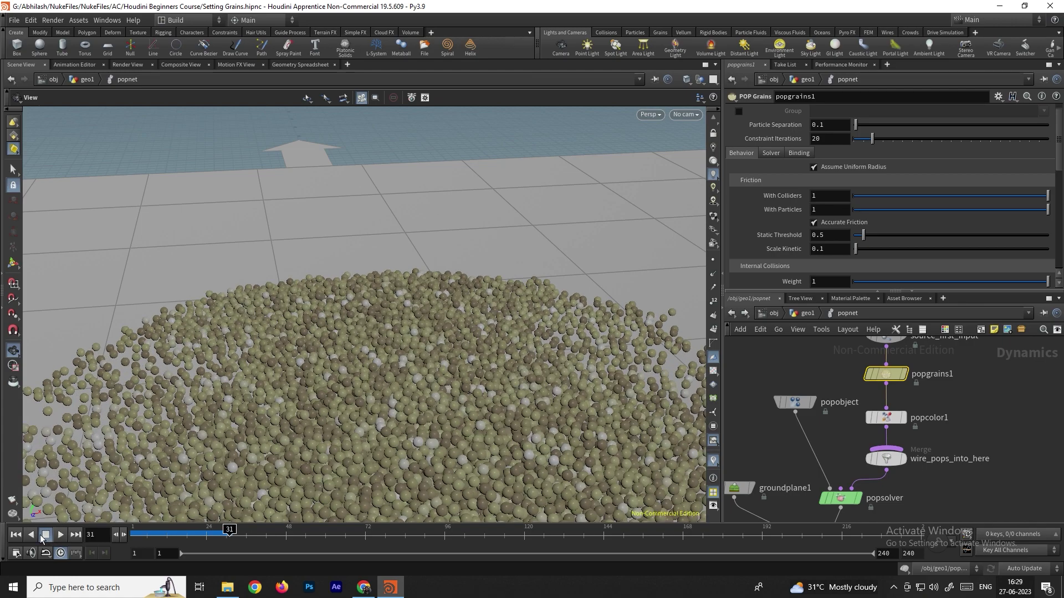
Set popgrains1's friction Scale Kinetic to 0.5 and replay the simulation from the first frame.
click(18, 536)
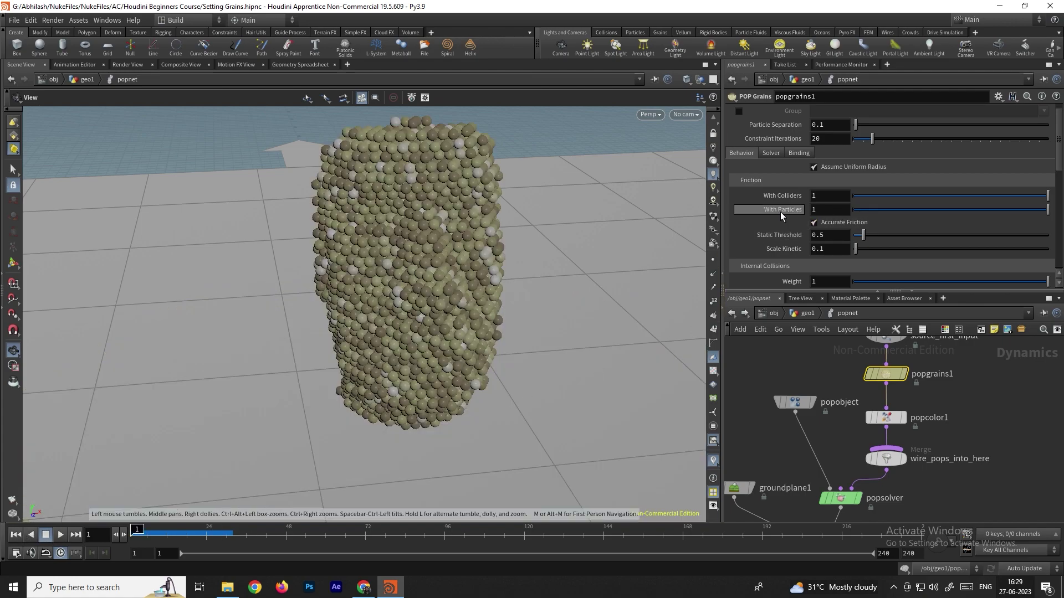
click(827, 249)
key(Return)
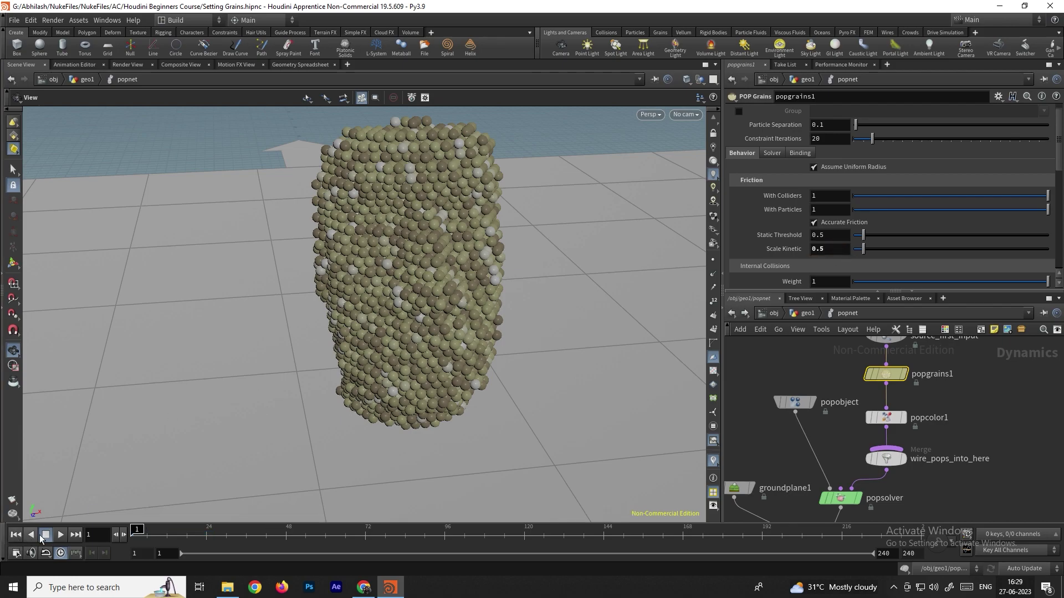
click(61, 537)
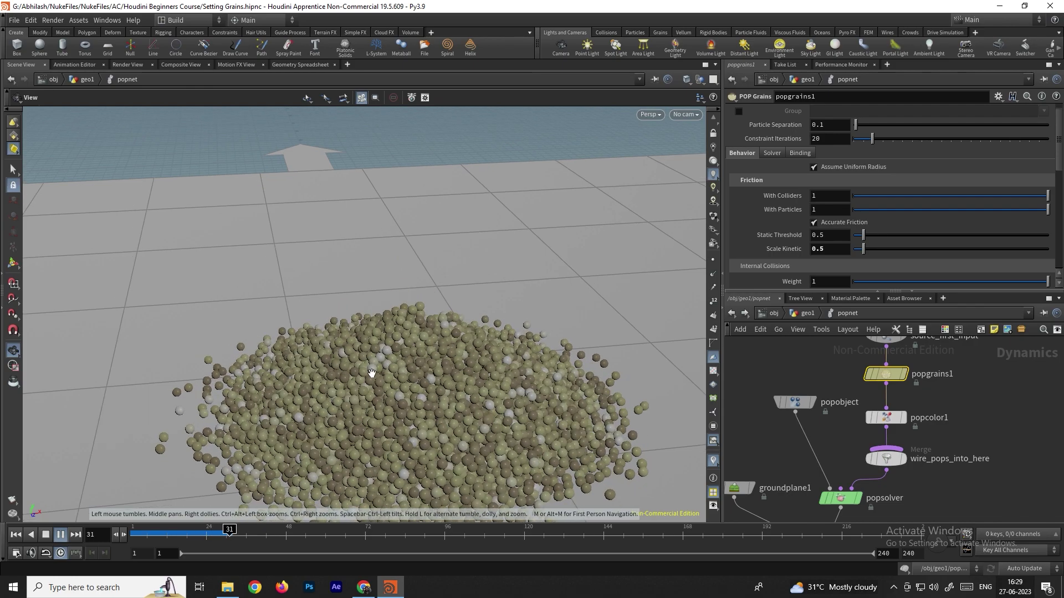
drag(371, 382, 392, 390)
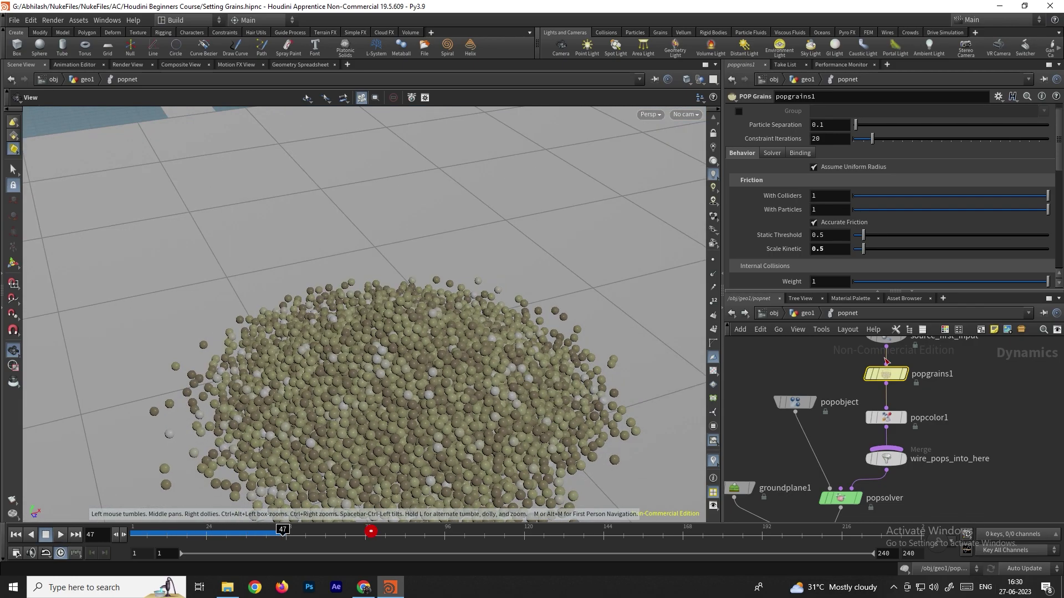
Test the grains with an Internal Collisions Weight of 0 by replaying the simulation, and restore the weight to 1.
scroll(768, 242, down, 1)
scroll(768, 244, down, 1)
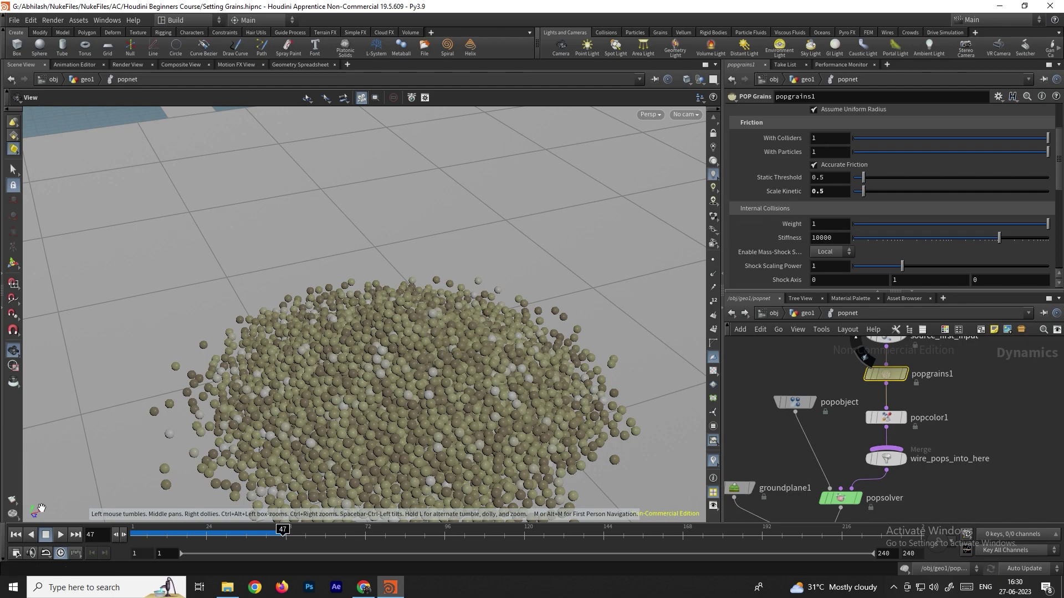
click(16, 535)
drag(896, 223, 786, 231)
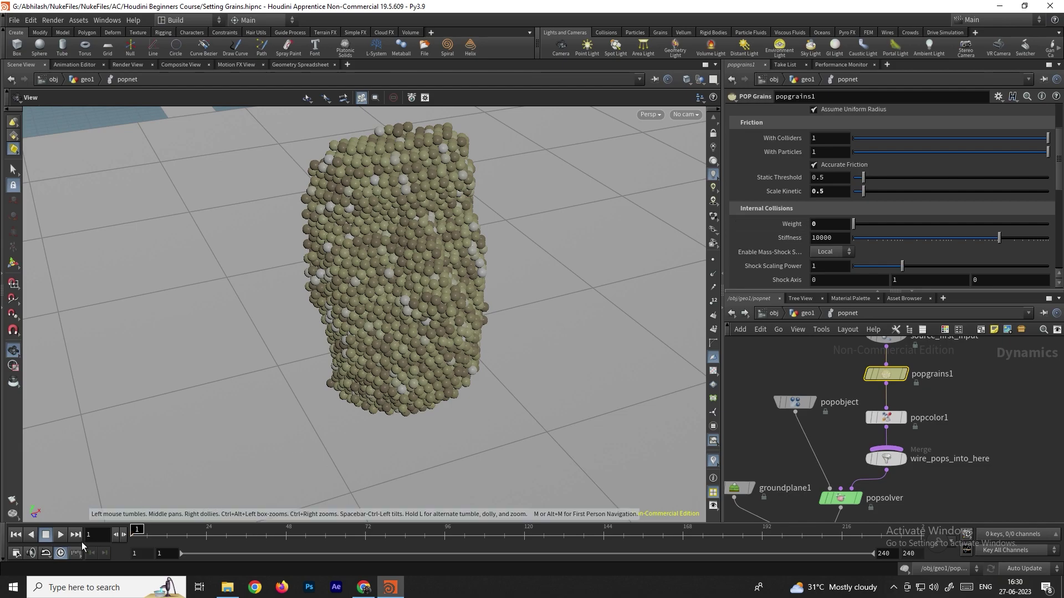
click(61, 536)
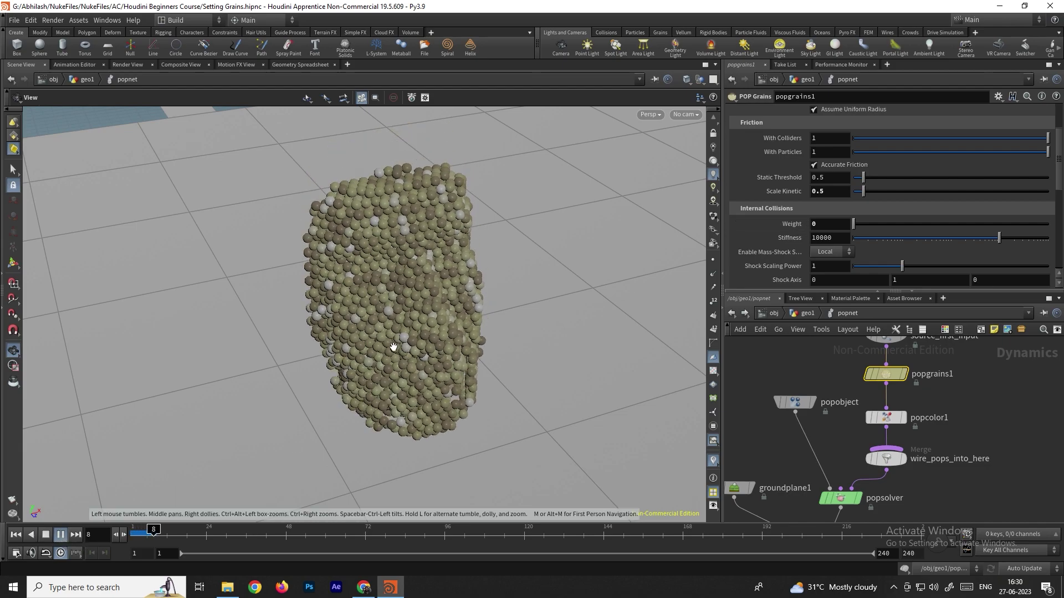
click(46, 535)
text(1)
key(Return)
Try a Shock Axis of 1, 0, 0 on popgrains1 and replay the simulation from the first frame.
scroll(769, 238, down, 1)
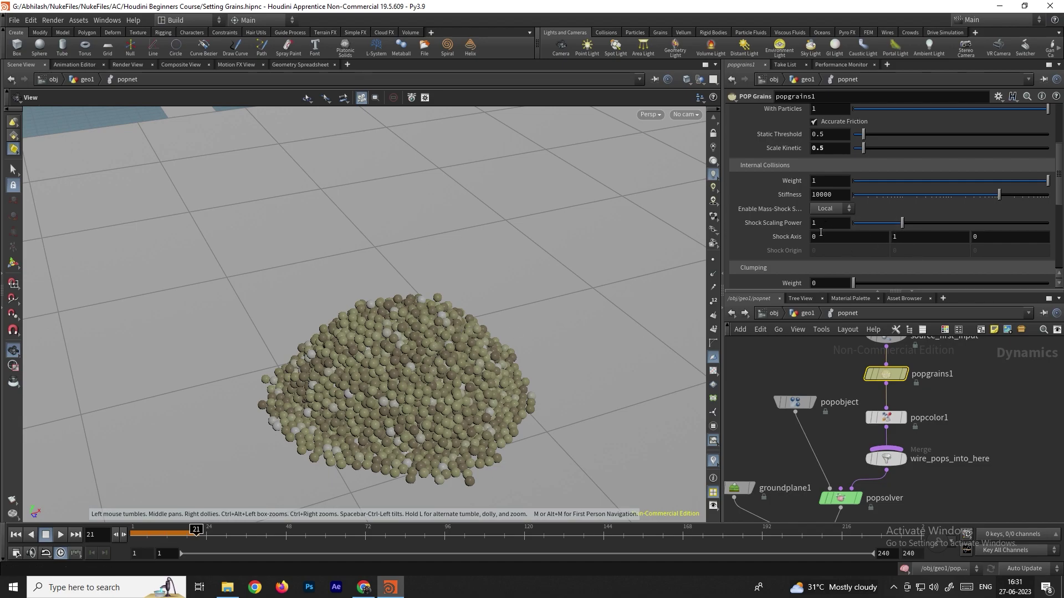
text(1)
key(Return)
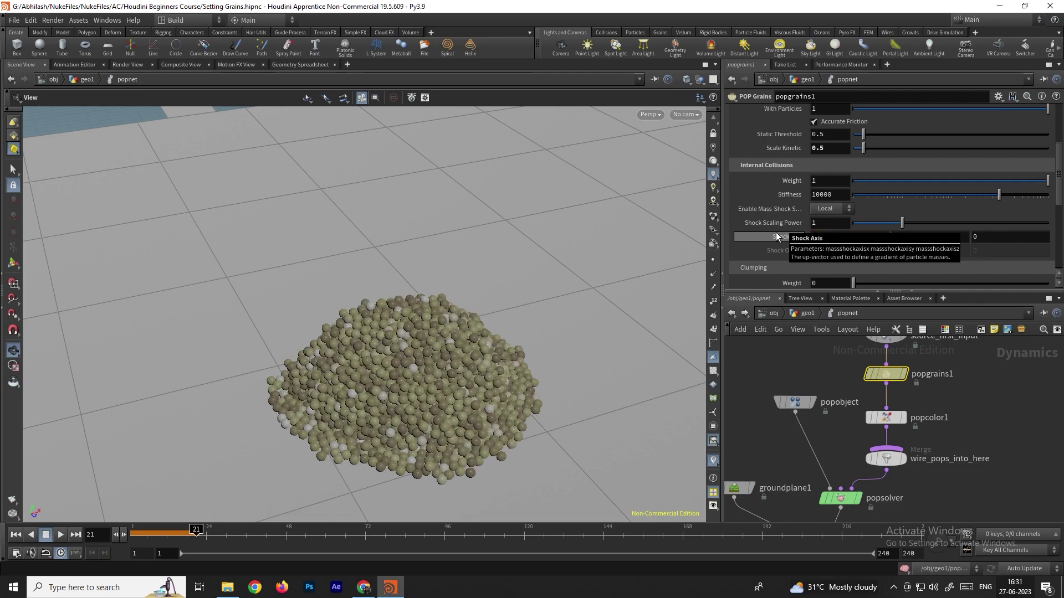
text(0)
key(Return)
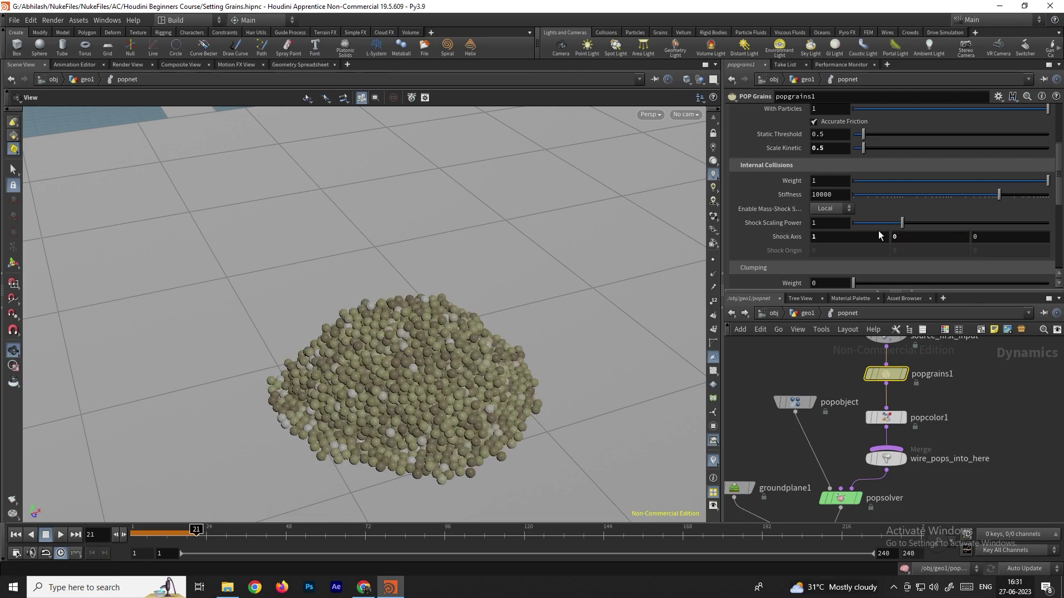
click(16, 535)
click(61, 536)
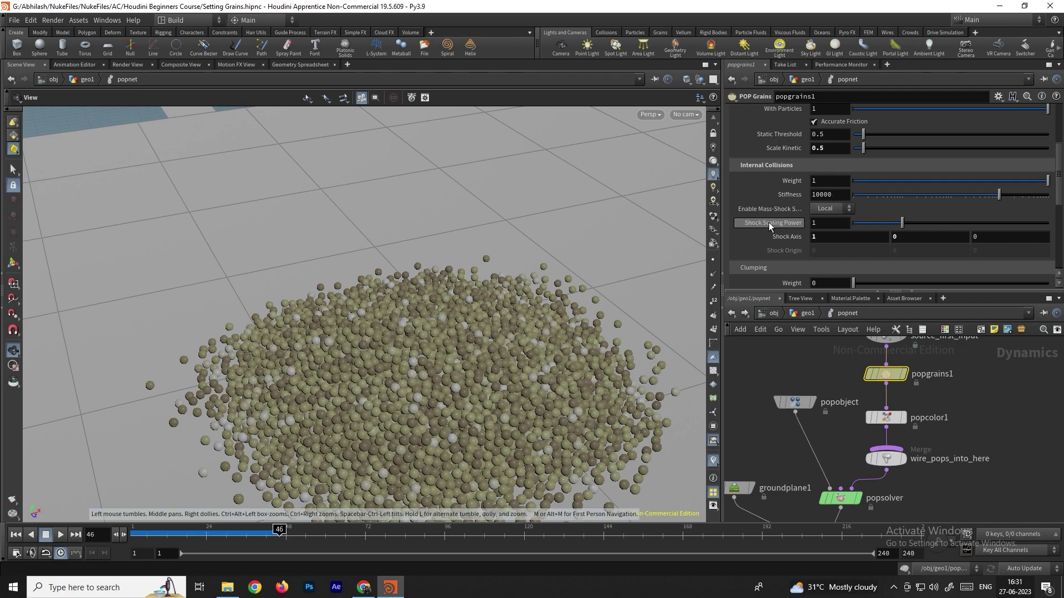
Try a Shock Scaling Power of 100 on popgrains1 and replay the simulation from the first frame.
click(831, 219)
text(100)
key(Return)
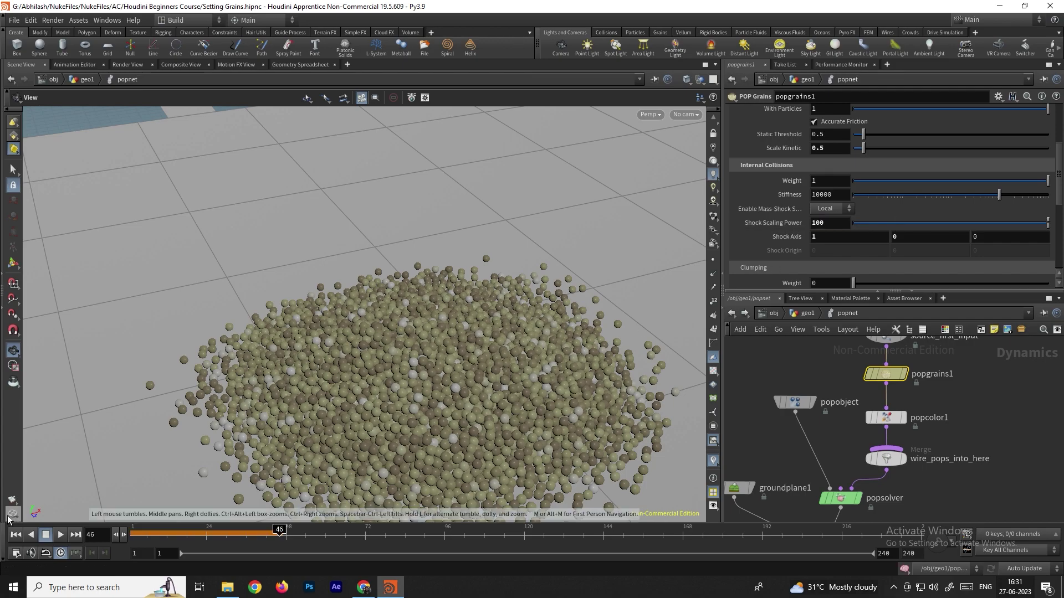
click(16, 536)
click(59, 536)
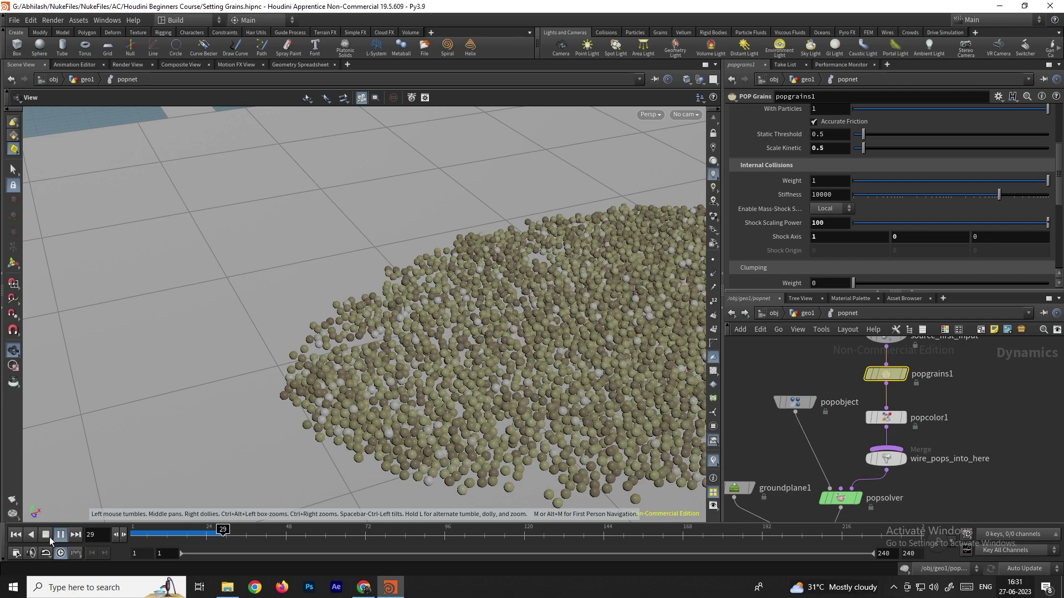
click(60, 534)
Restore popgrains1's Shock Axis to 0, 1, 0 and its Shock Scaling Power to 1.
drag(831, 232, 798, 237)
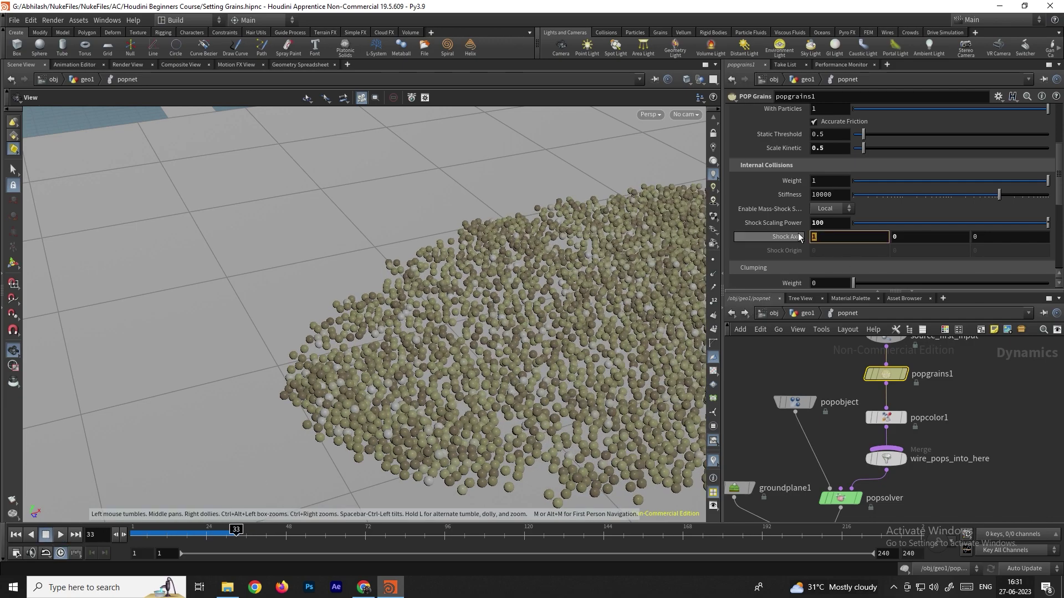
text(0)
key(Tab)
drag(825, 223, 799, 223)
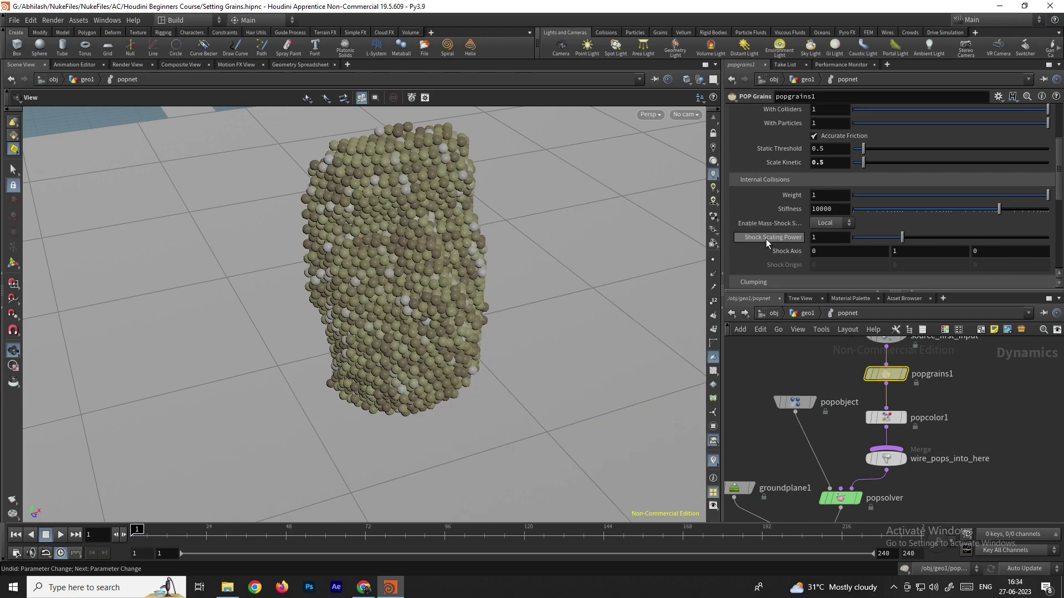
scroll(770, 238, down, 3)
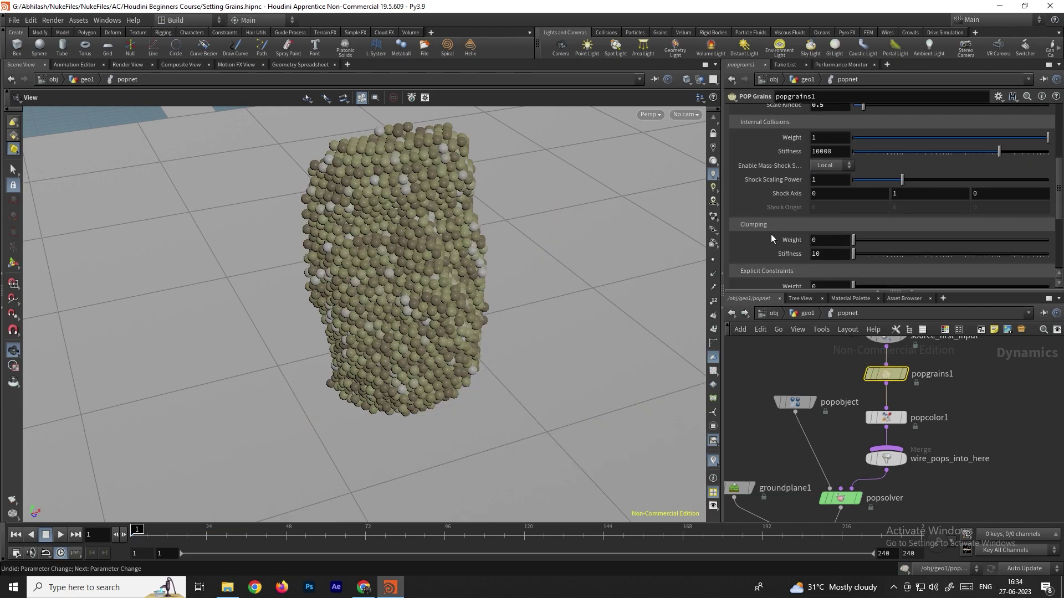
Play the simulation to check how the grains collapse without clumping.
scroll(772, 235, down, 1)
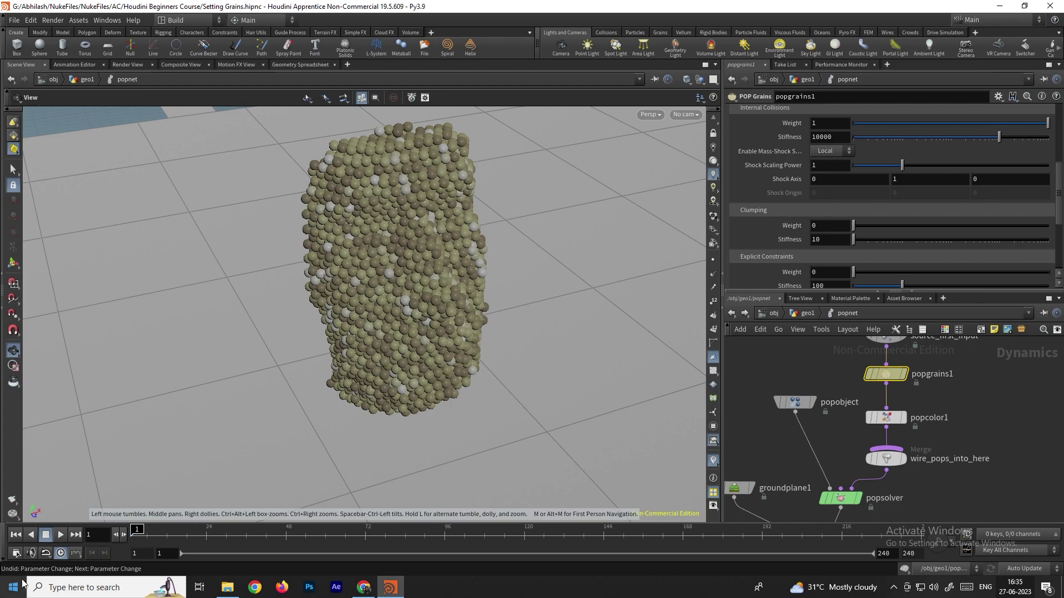
click(59, 534)
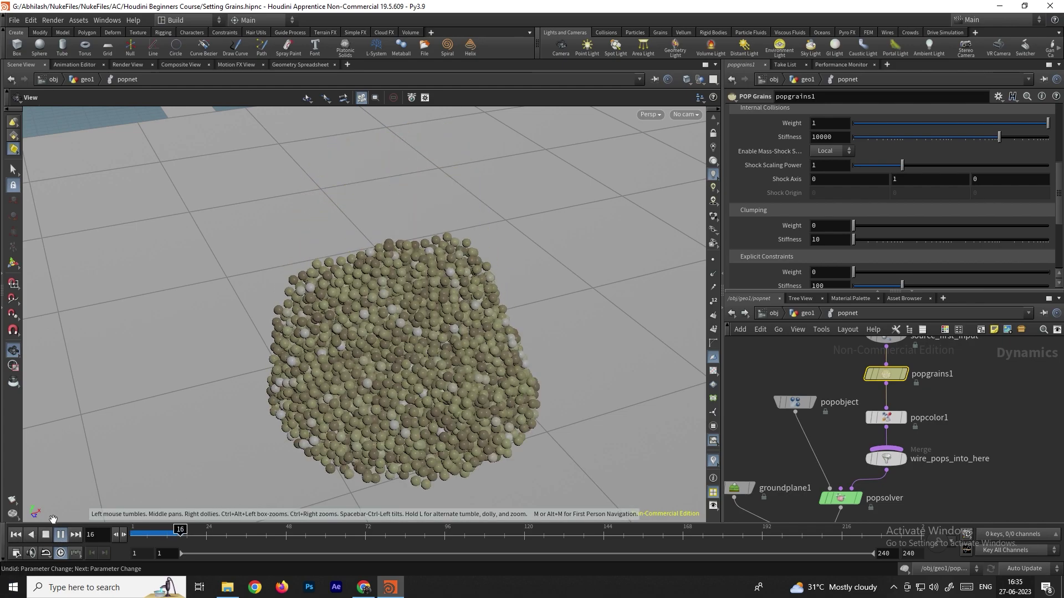
click(45, 535)
Set popgrains1's Clumping Weight to 1 and replay the simulation from the first frame.
click(14, 535)
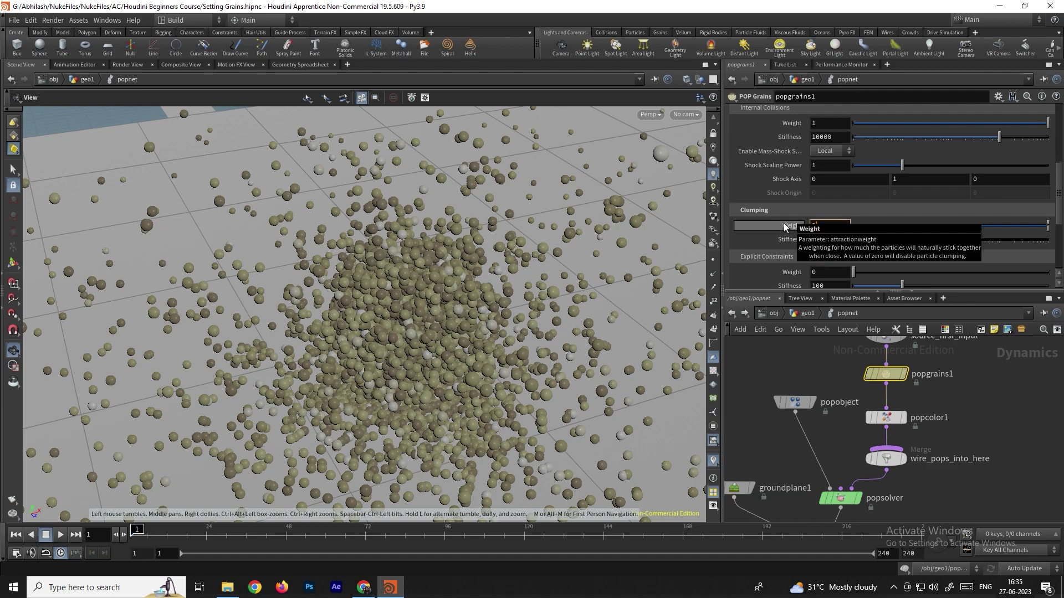
key(Return)
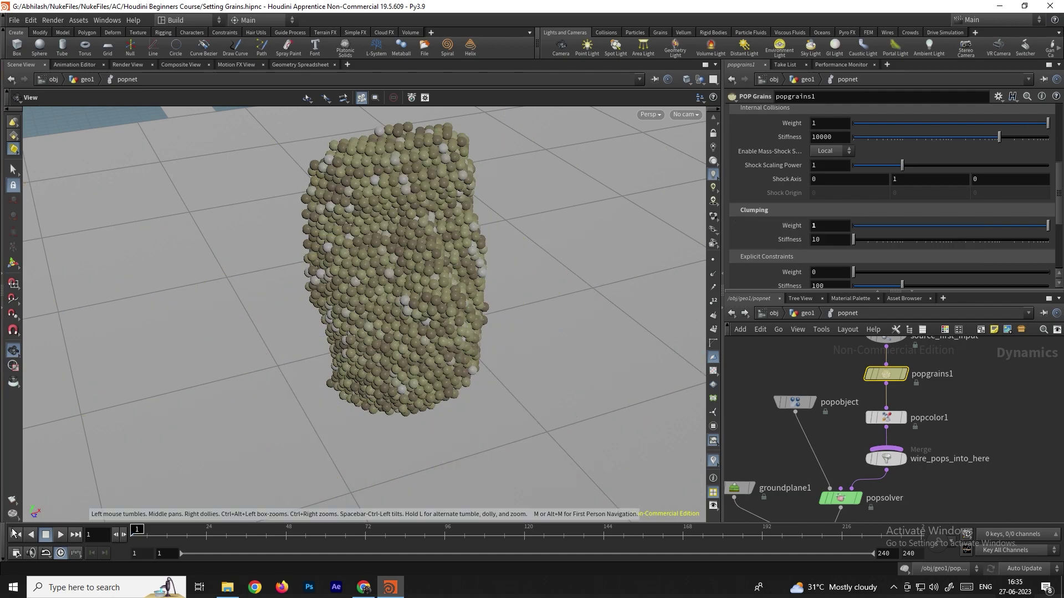
click(61, 535)
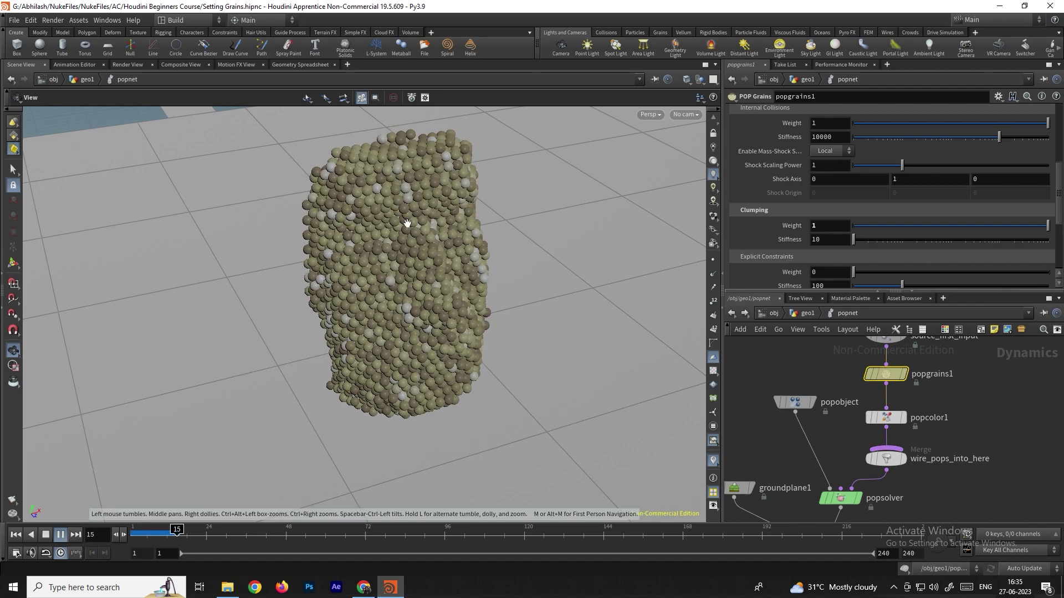
Go up to the geo1 network and move the popnet node down to make room below grainsource1.
scroll(972, 439, down, 3)
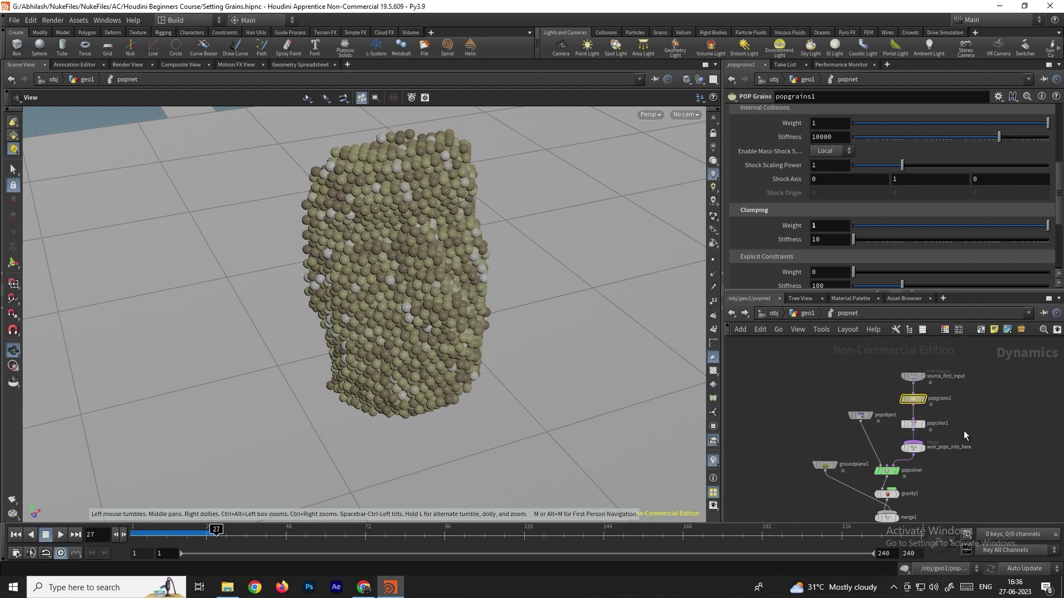
click(742, 314)
scroll(953, 461, up, 1)
middle_drag(947, 420, 954, 405)
scroll(953, 406, down, 1)
drag(869, 470, 870, 496)
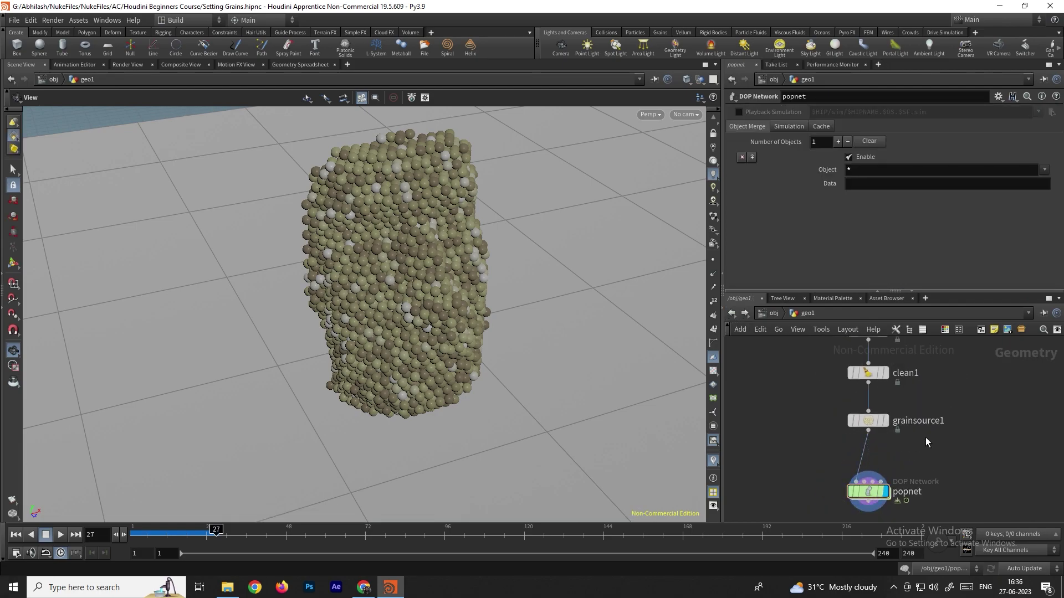
Insert a Transform node between grainsource1 and popnet and return to the first frame.
key(Tab)
text(tra)
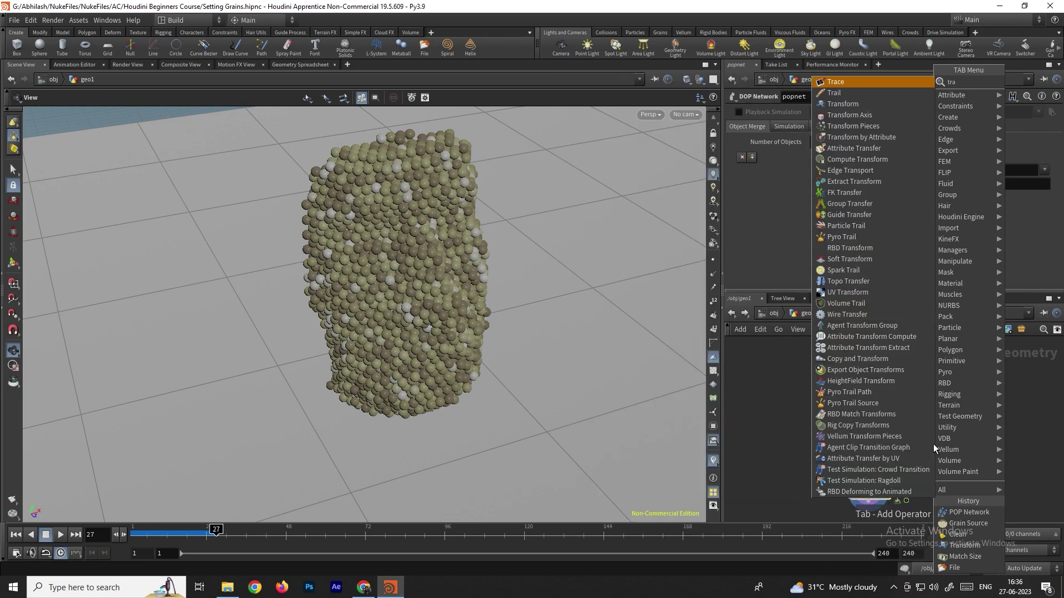
key(Down)
key(Down)
key(Return)
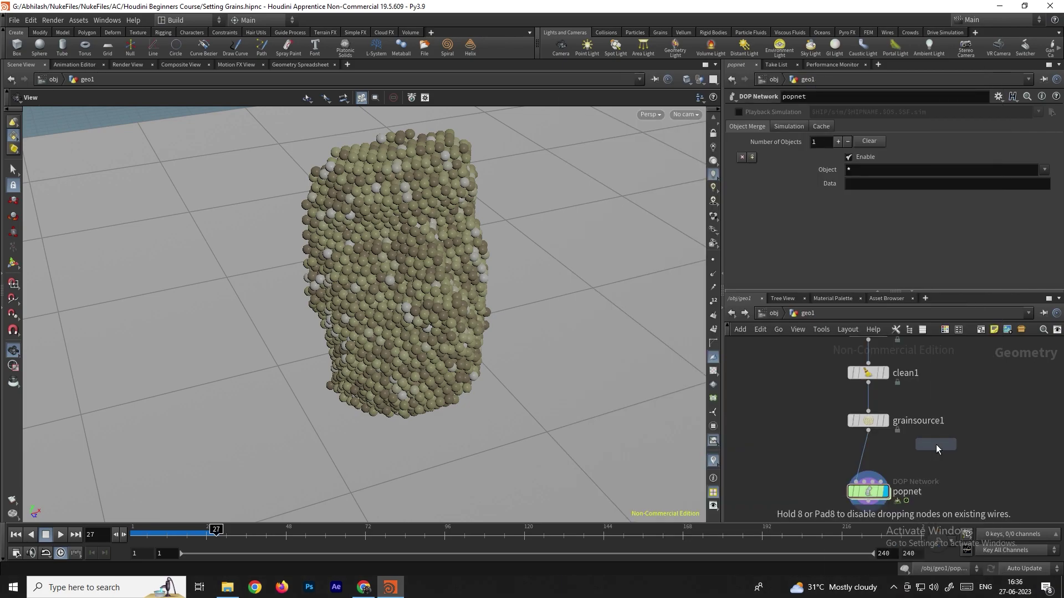
click(869, 453)
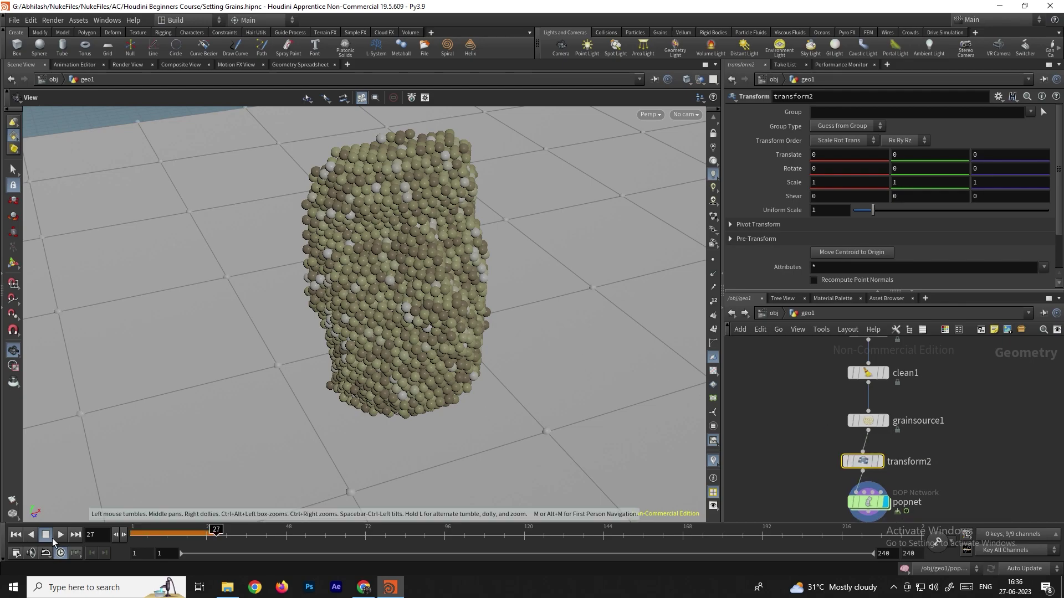
click(19, 534)
drag(309, 441, 389, 334)
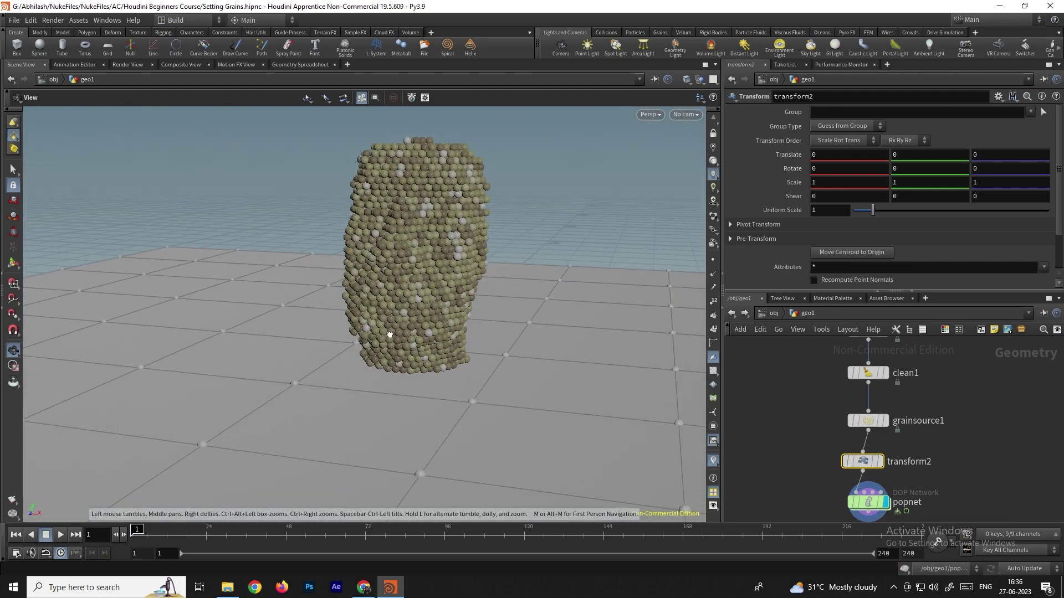
Set transform2's Translate Y to 1 and Rotate Z to 45 to raise and tilt the grain source.
middle_drag(916, 155, 11, 170)
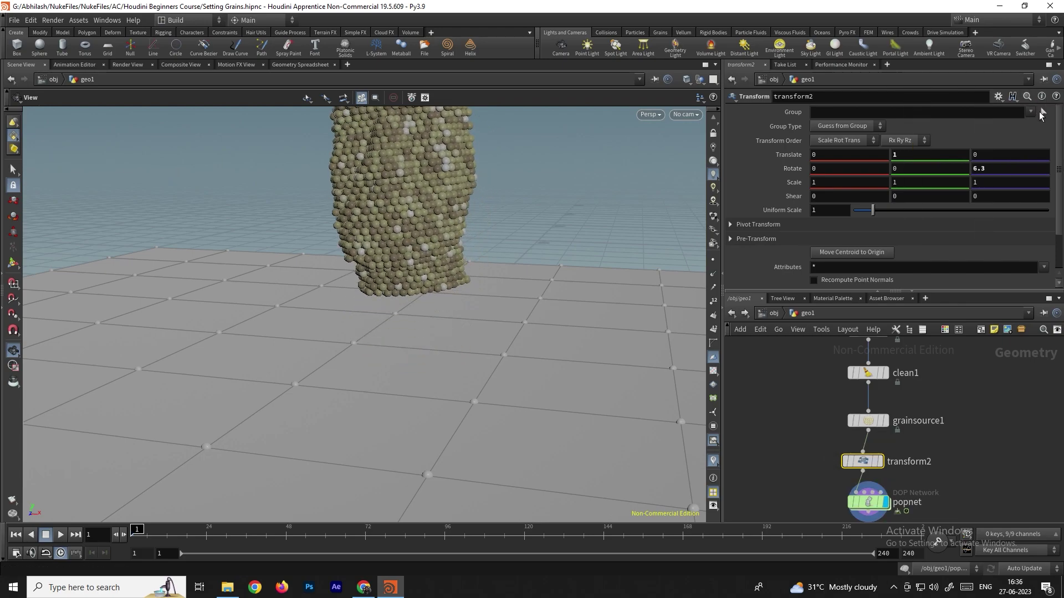
text(5)
key(Return)
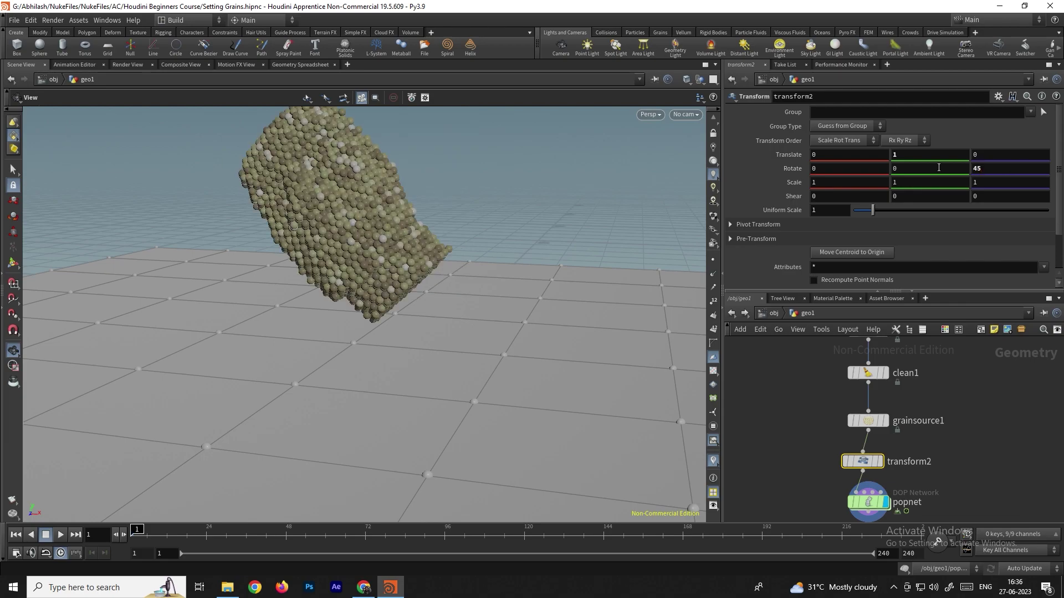
Play the simulation to check how the raised and tilted grain block falls onto the ground plane.
drag(426, 295, 448, 291)
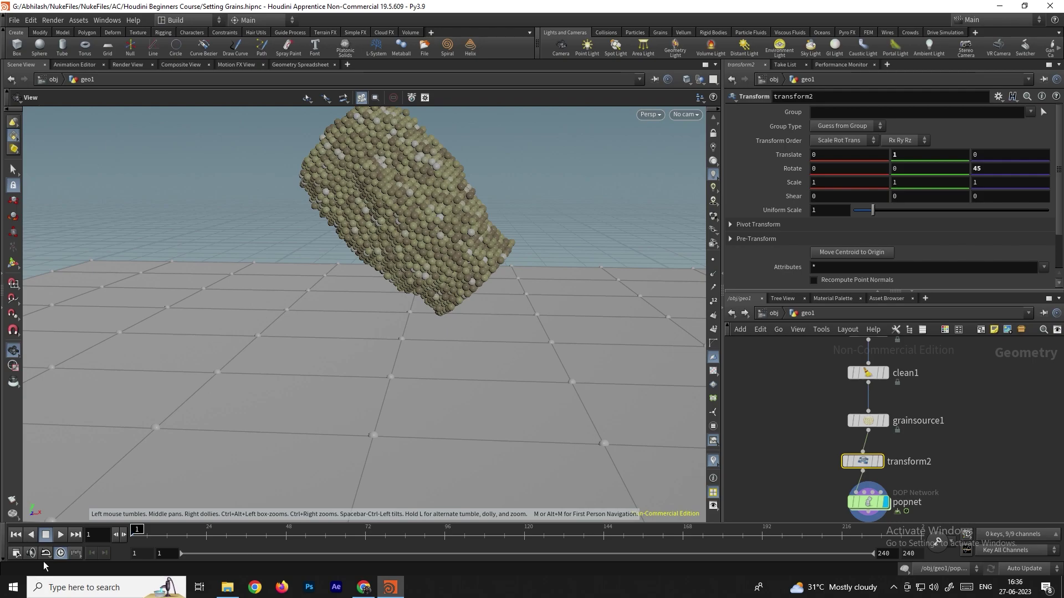
click(61, 535)
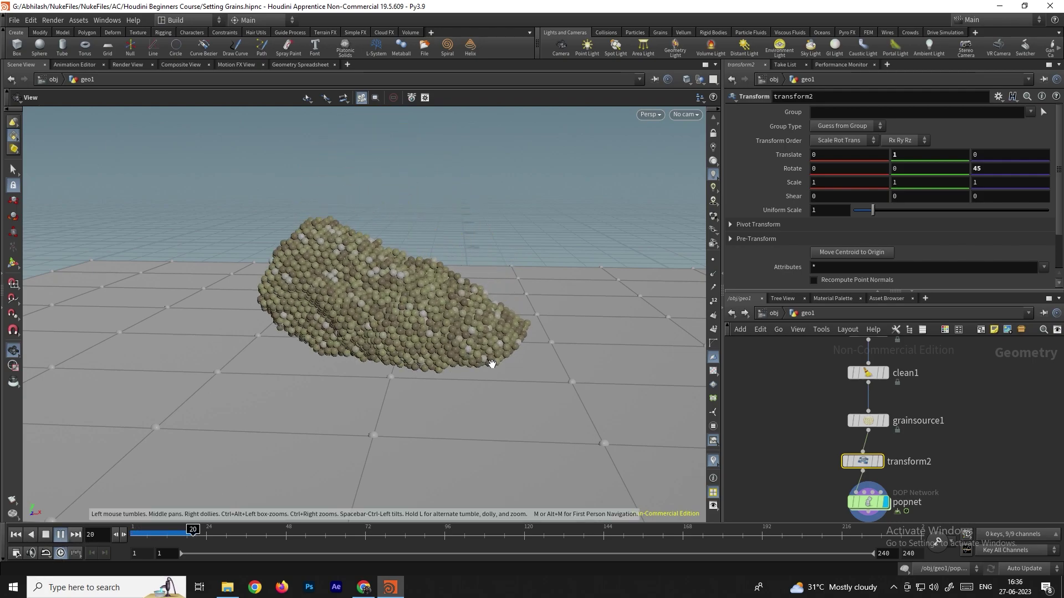
drag(374, 328, 373, 352)
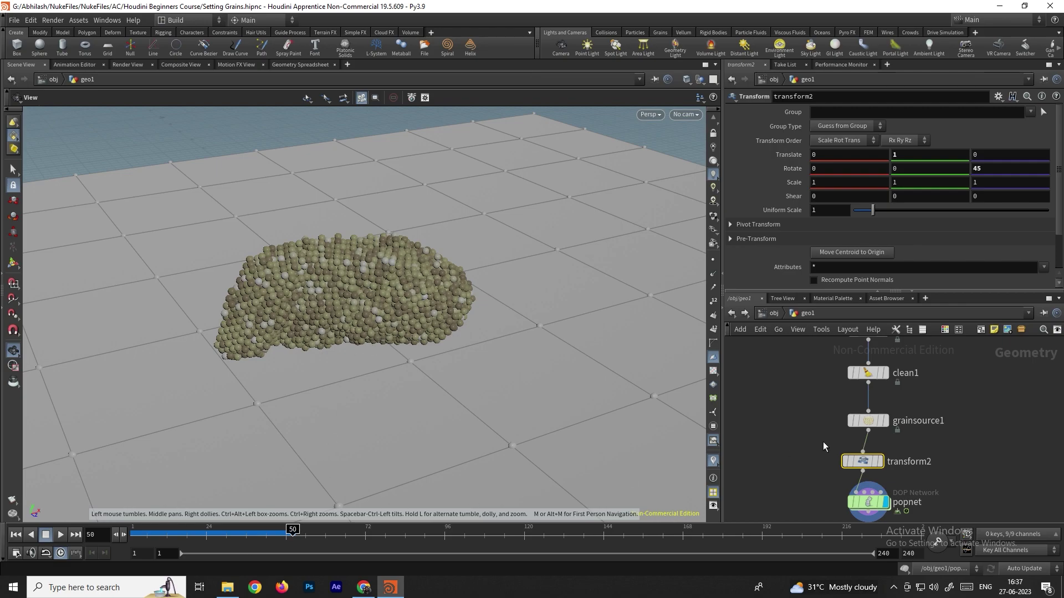
Inside popnet, set popgrains1's Scale Kinetic friction to 0.1 and replay the simulation from the first frame.
double_click(873, 503)
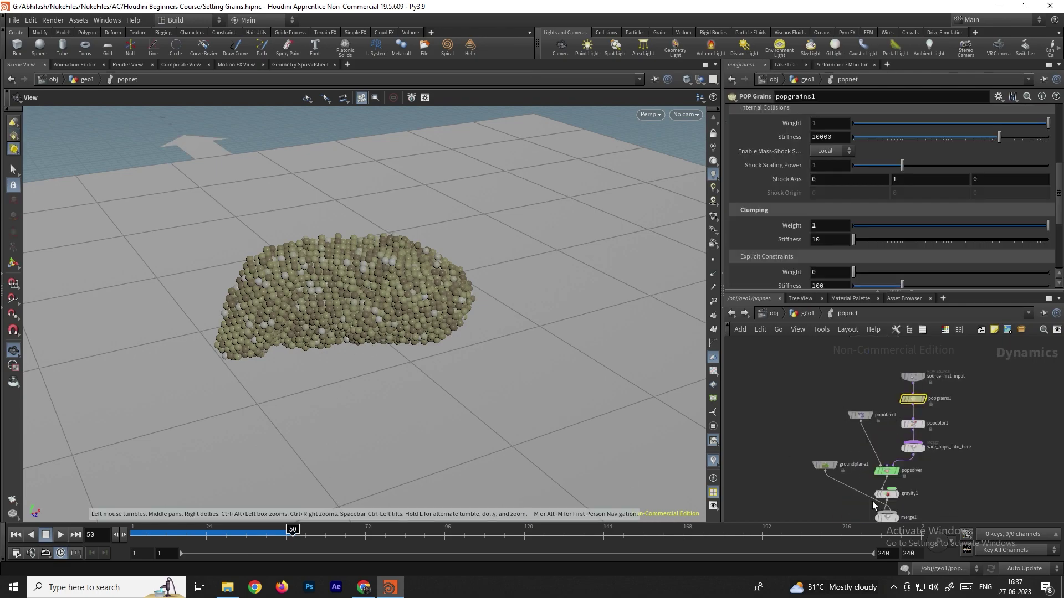
scroll(929, 456, up, 3)
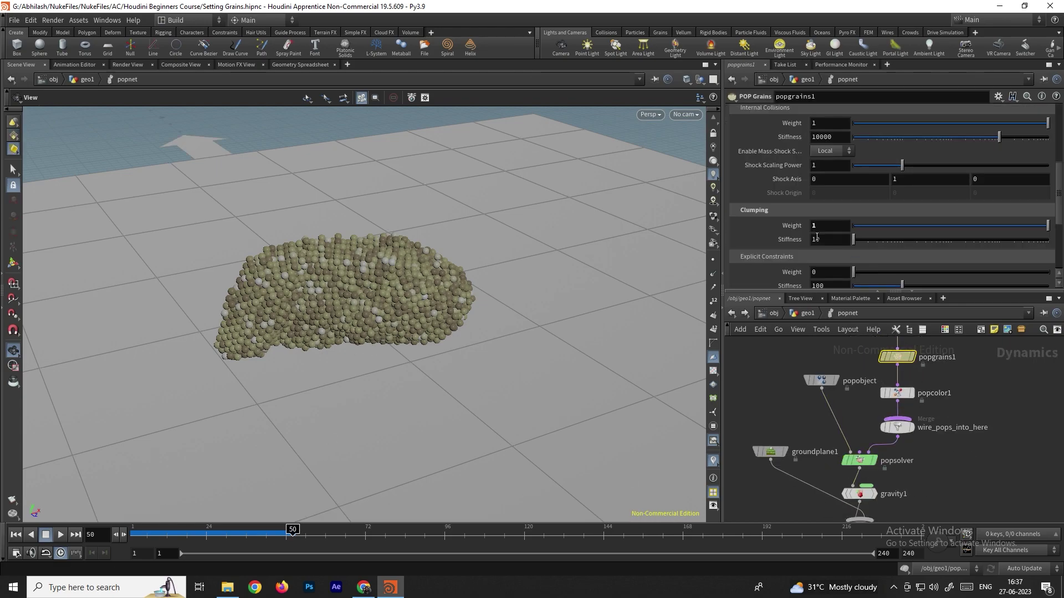
scroll(775, 235, up, 3)
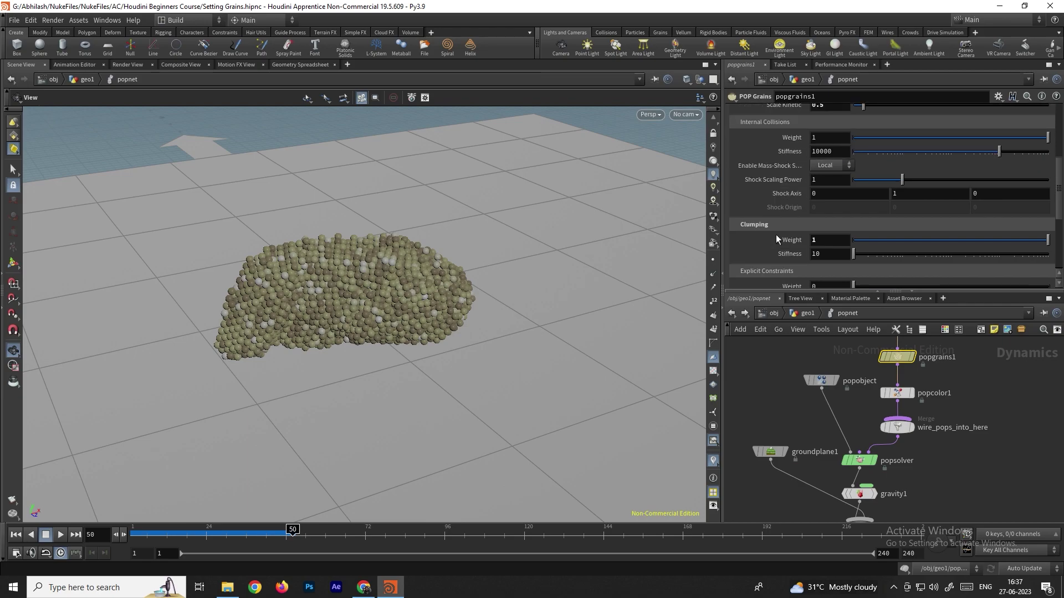
scroll(777, 238, up, 1)
double_click(825, 148)
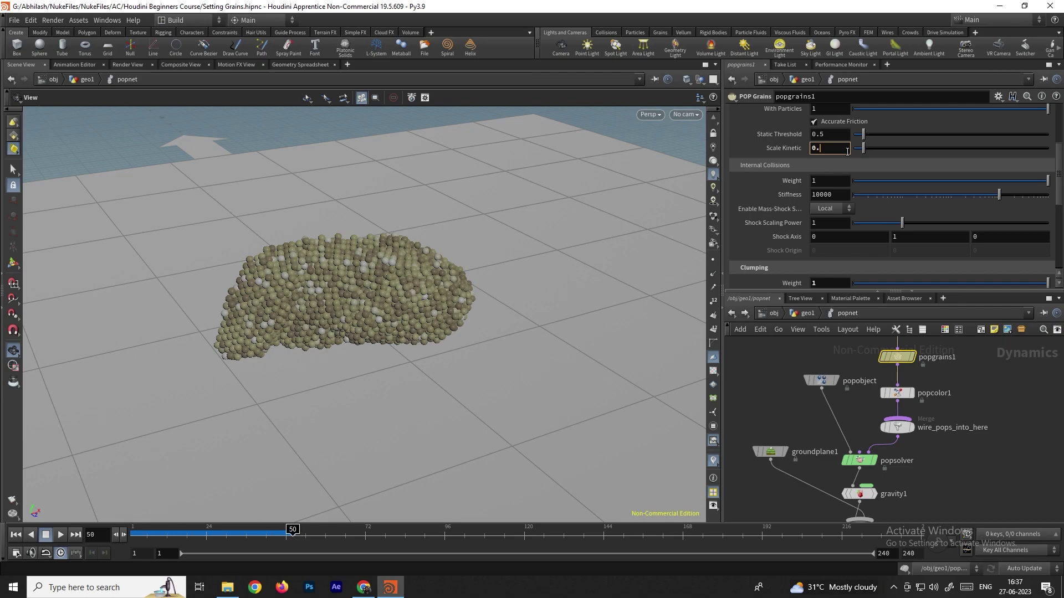
key(Return)
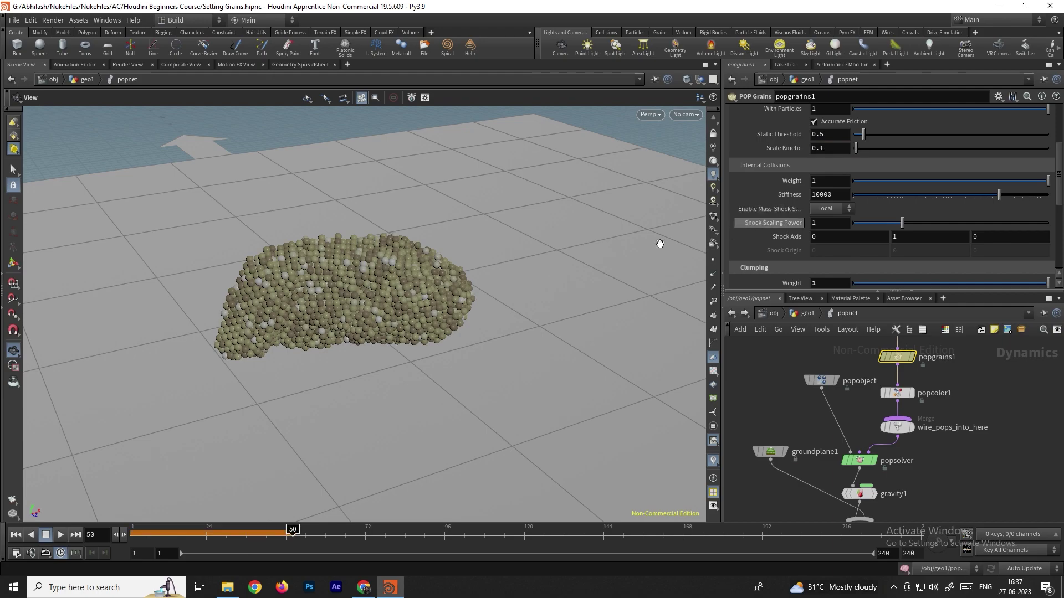
click(17, 536)
click(60, 535)
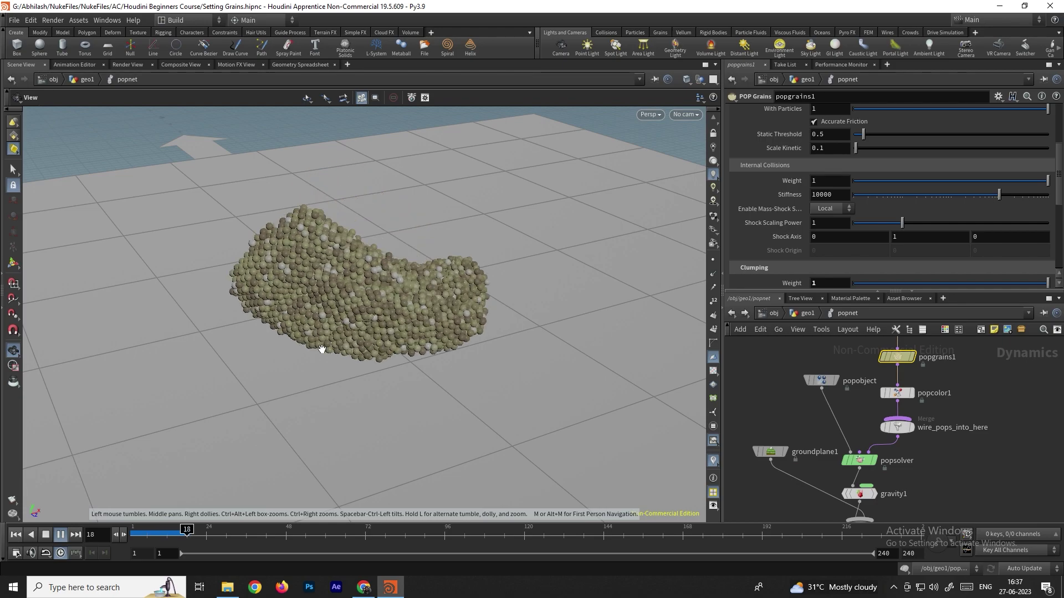
Try popgrains1's Scale Kinetic friction at 0 and replay the simulation from the first frame.
click(810, 148)
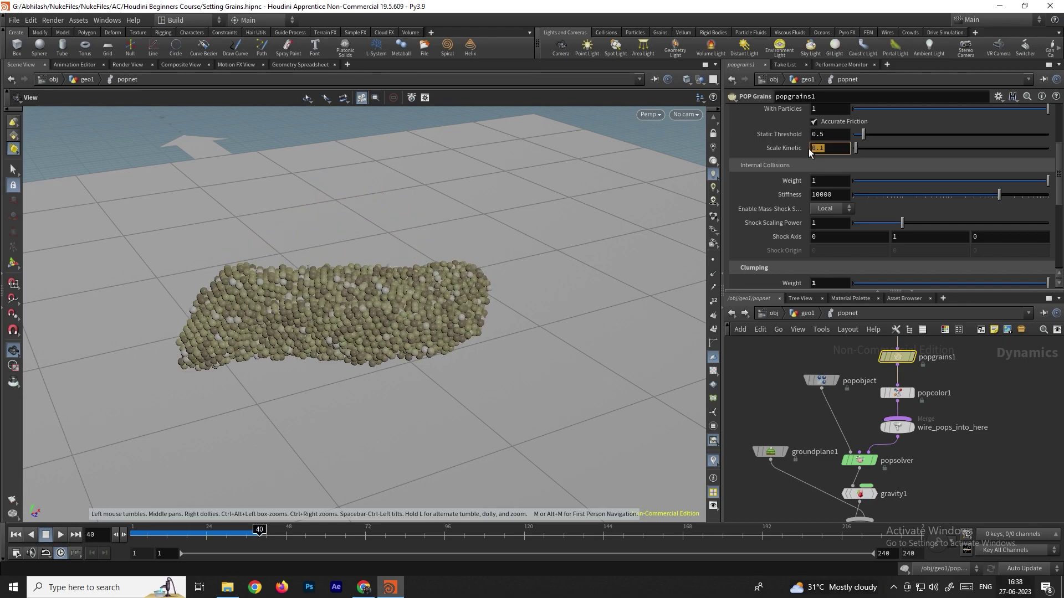
text(0)
key(Return)
click(17, 535)
click(61, 534)
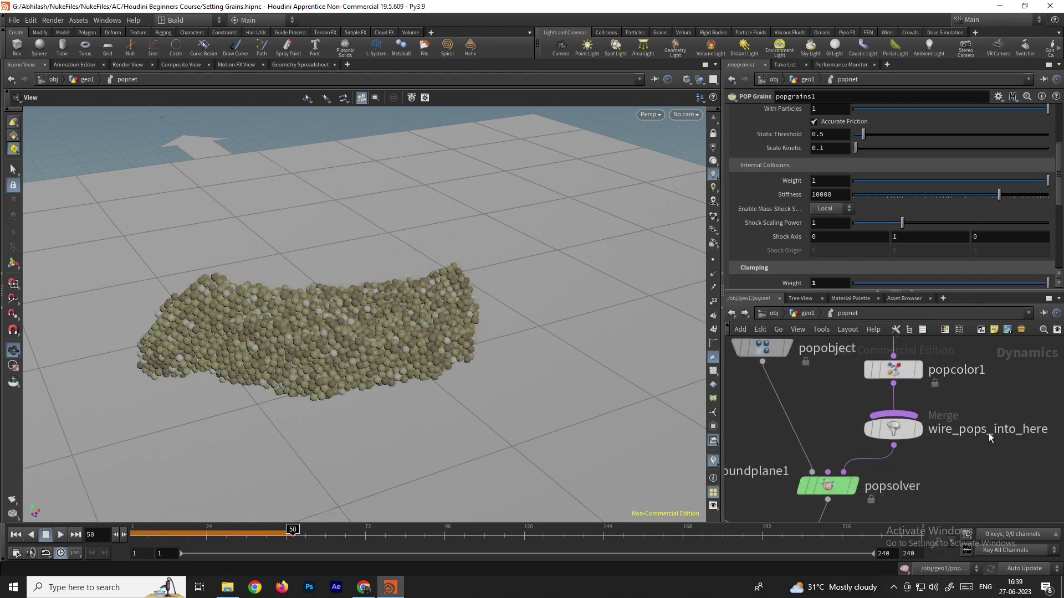
Set popgrains1's Clumping Weight to 0 and return the timeline to the first frame.
middle_drag(953, 388, 898, 495)
scroll(765, 242, down, 1)
scroll(766, 242, down, 3)
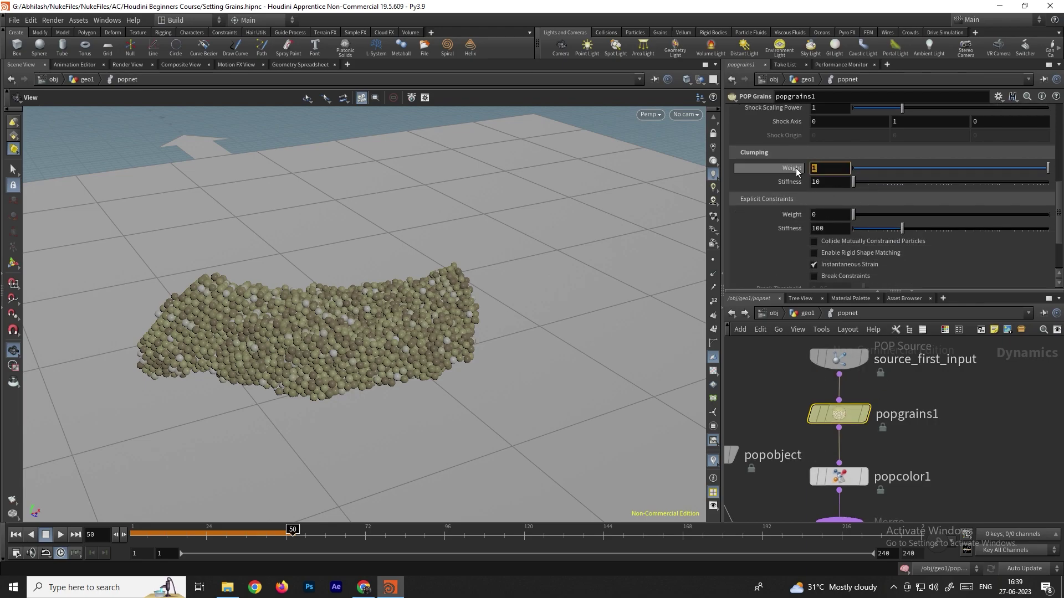
text(0)
key(Return)
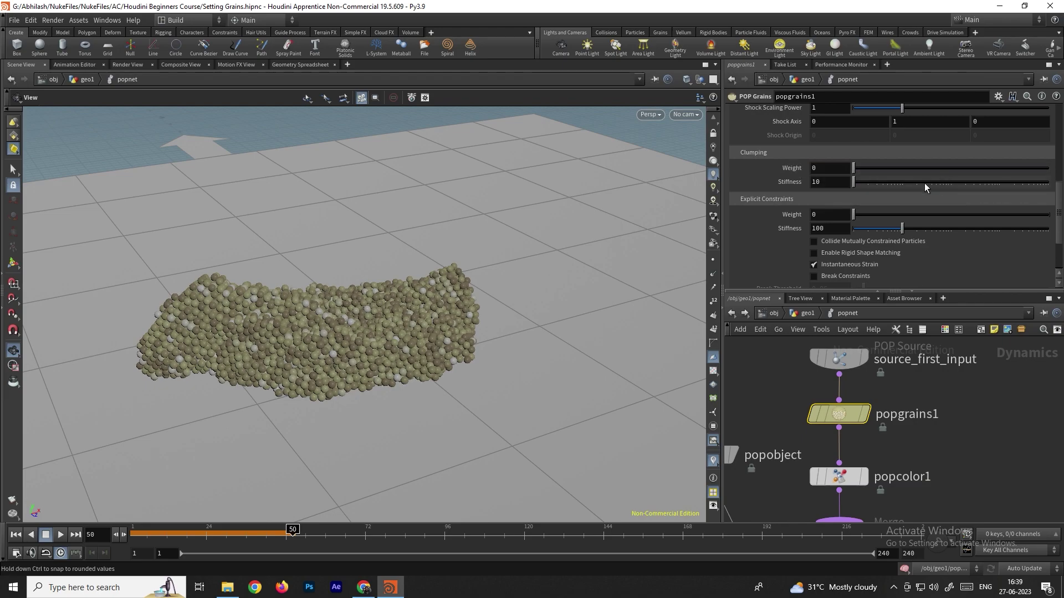
click(20, 536)
drag(464, 214, 406, 240)
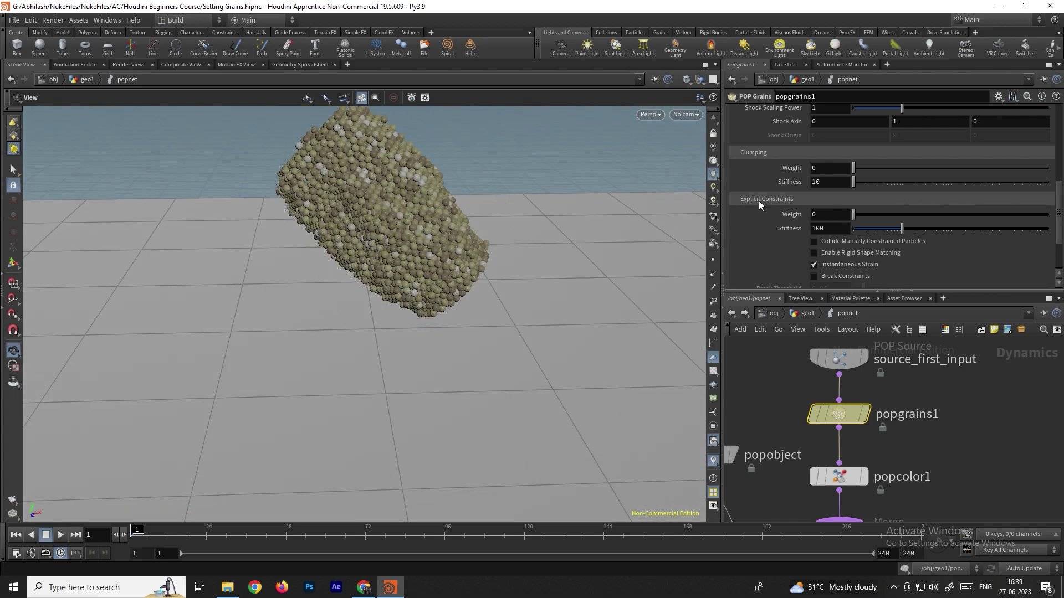
Go up to geo1, enable Create under grainsource1's Explicit Constraints, and display transform2.
scroll(937, 417, down, 3)
click(732, 313)
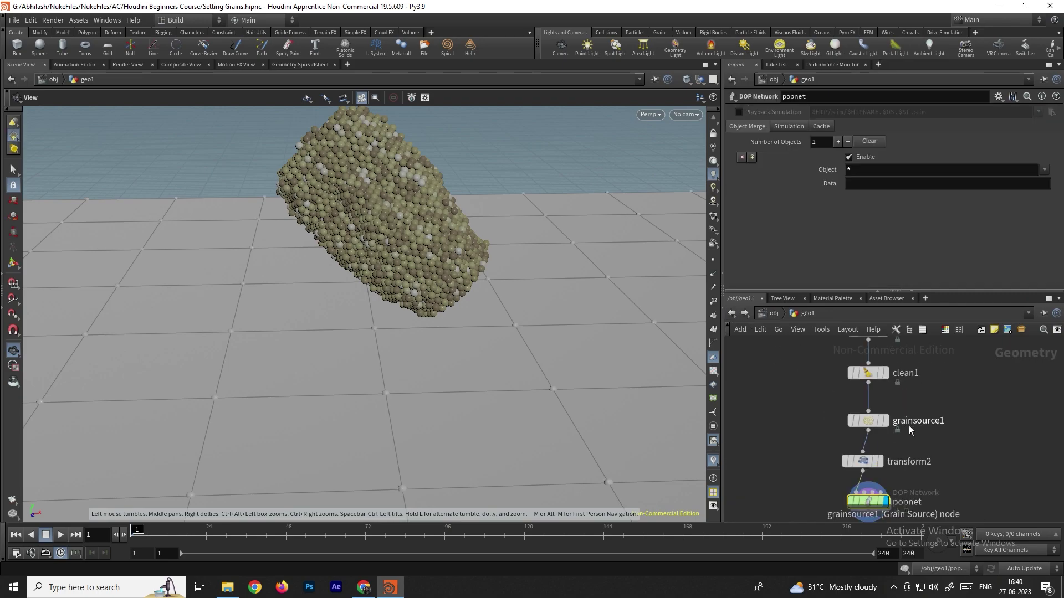
click(873, 421)
scroll(886, 254, down, 3)
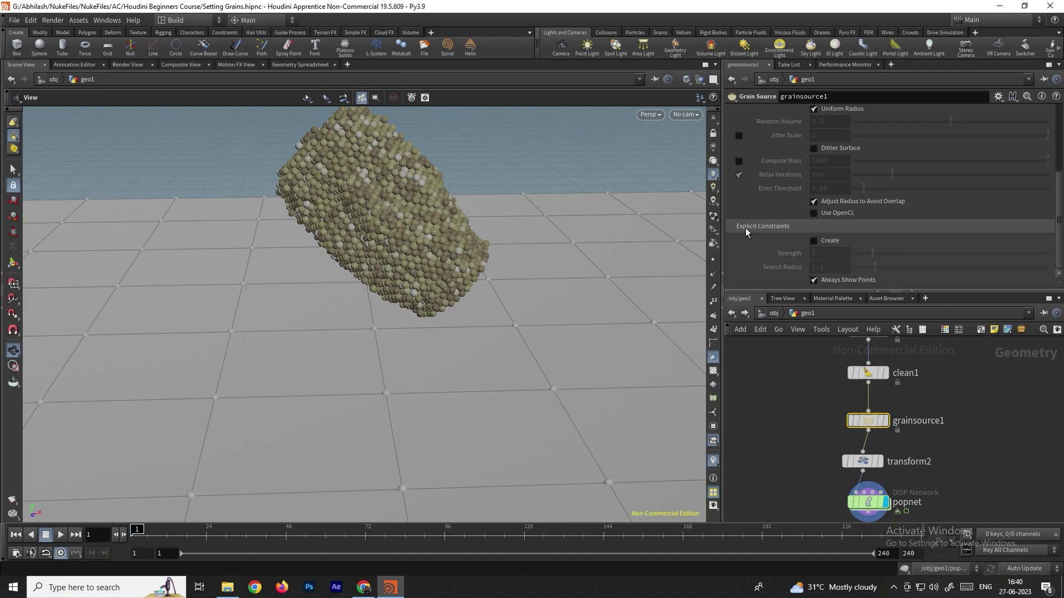
click(813, 241)
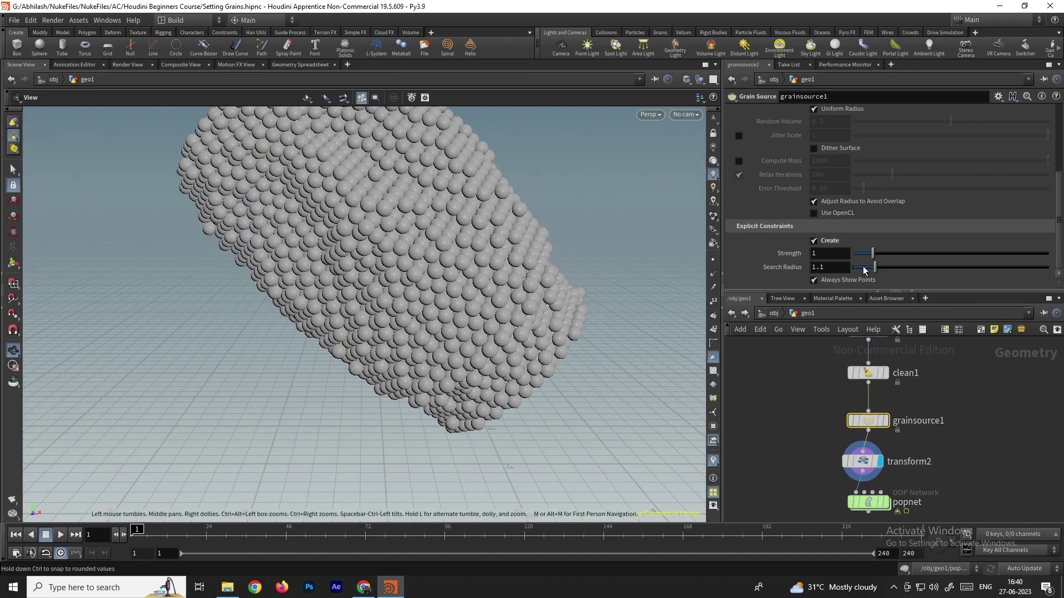
Set grainsource1's explicit constraint Search Radius to 4.16 and display popnet again.
drag(876, 264, 934, 264)
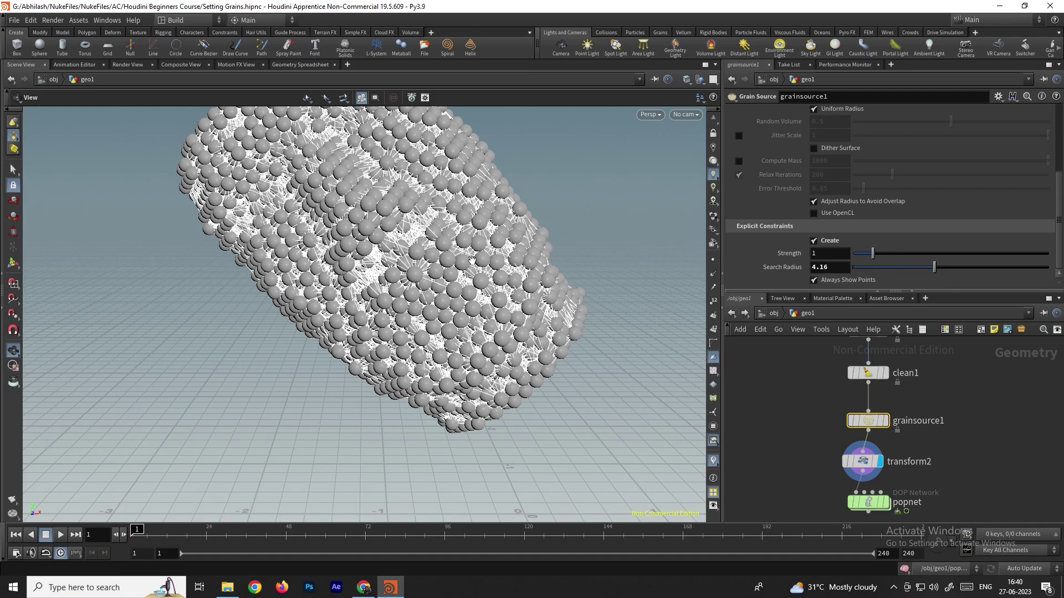
scroll(502, 276, up, 3)
drag(502, 277, 530, 269)
scroll(511, 295, down, 4)
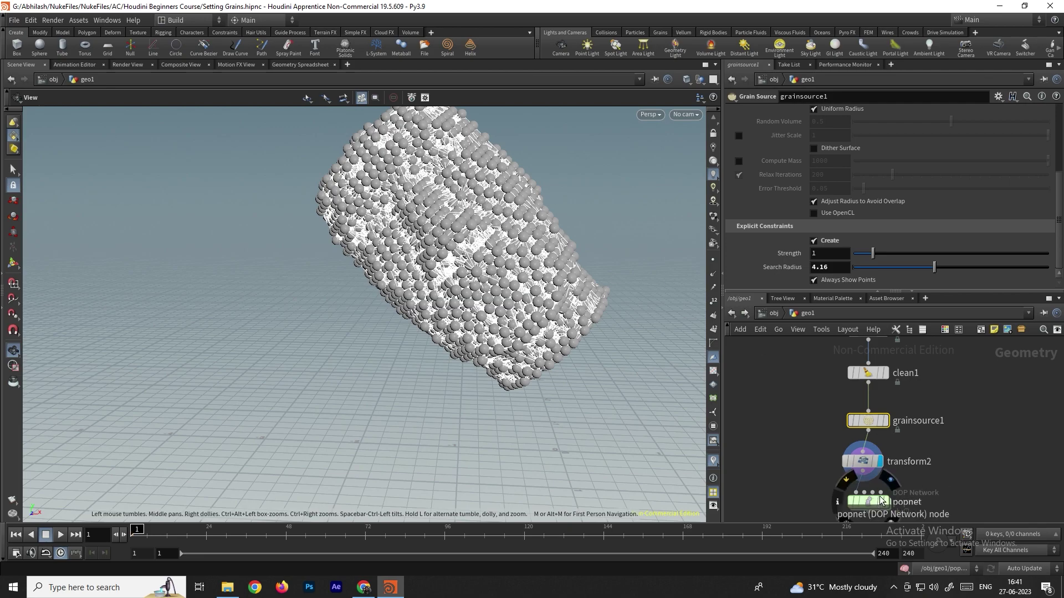
mouse_move(886, 504)
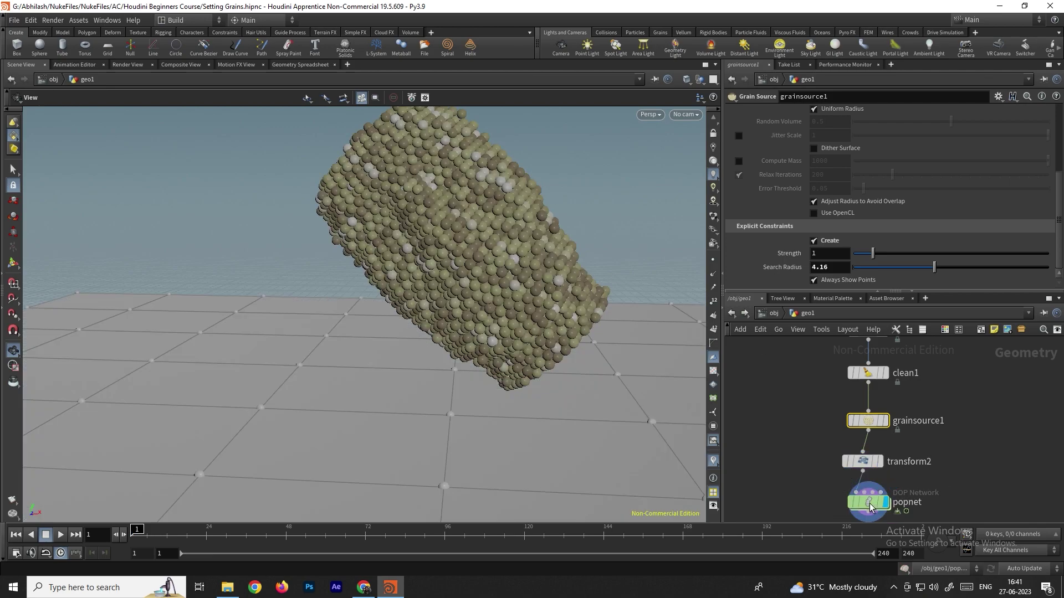
Inside popnet, set the Emission Type of source_first_input to All Geometry.
double_click(879, 506)
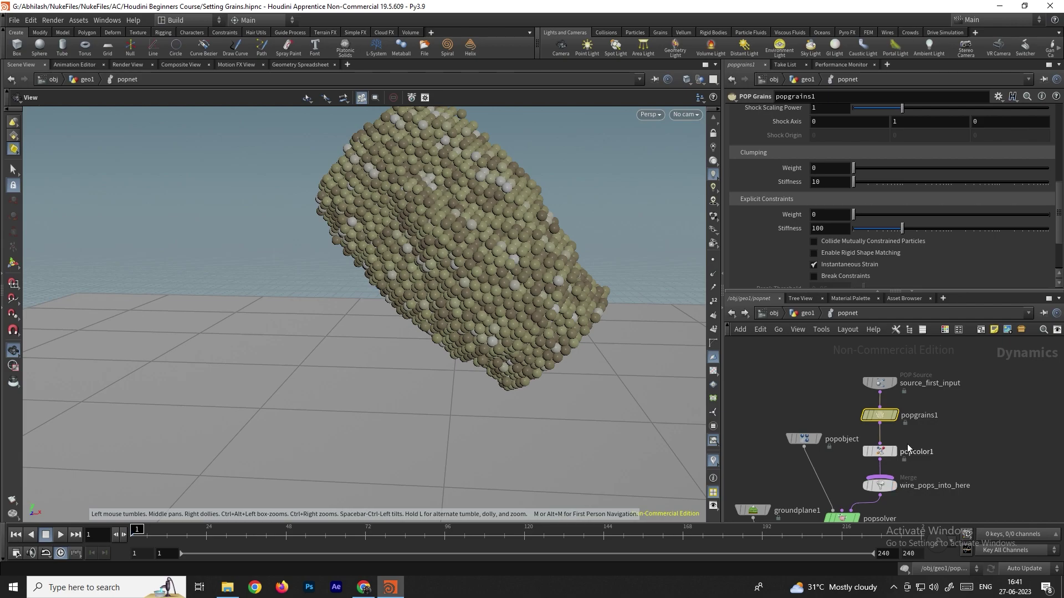
click(885, 385)
click(743, 126)
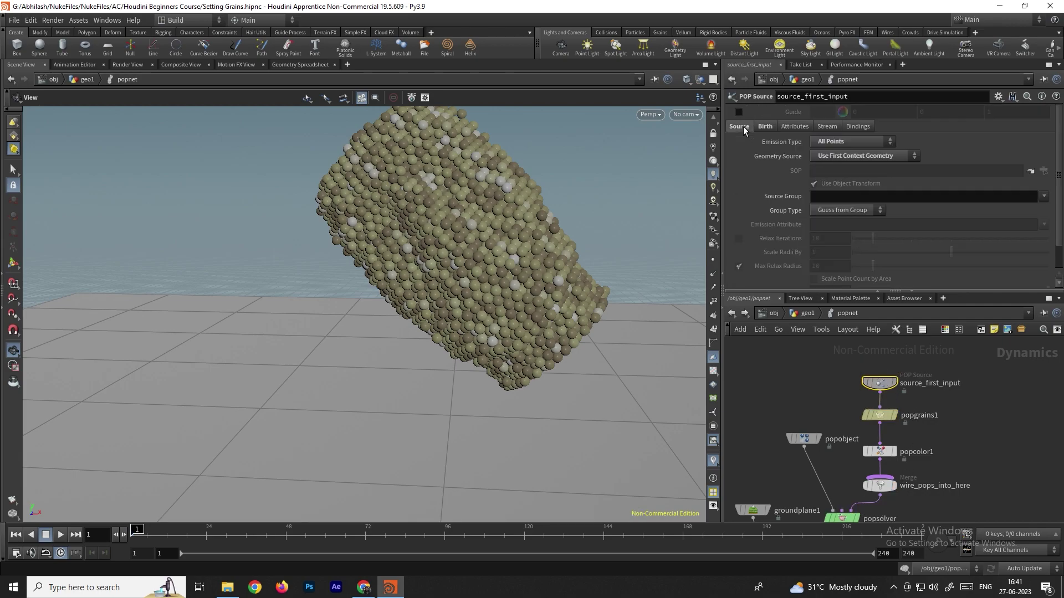
click(836, 142)
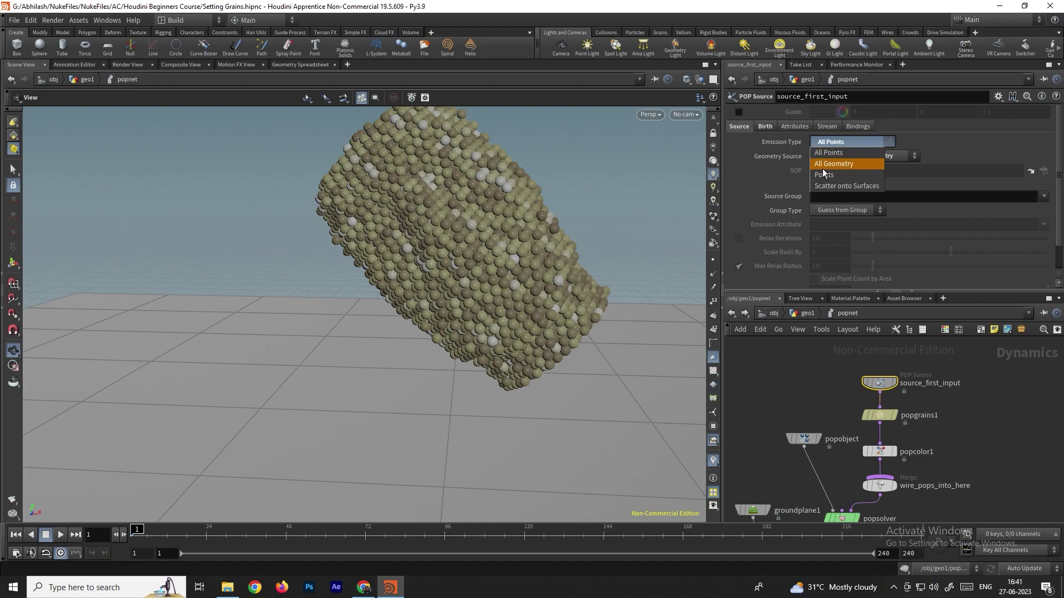
click(844, 167)
Set popgrains1's Explicit Constraints Weight to 1 and play the simulation.
click(885, 416)
scroll(886, 261, down, 3)
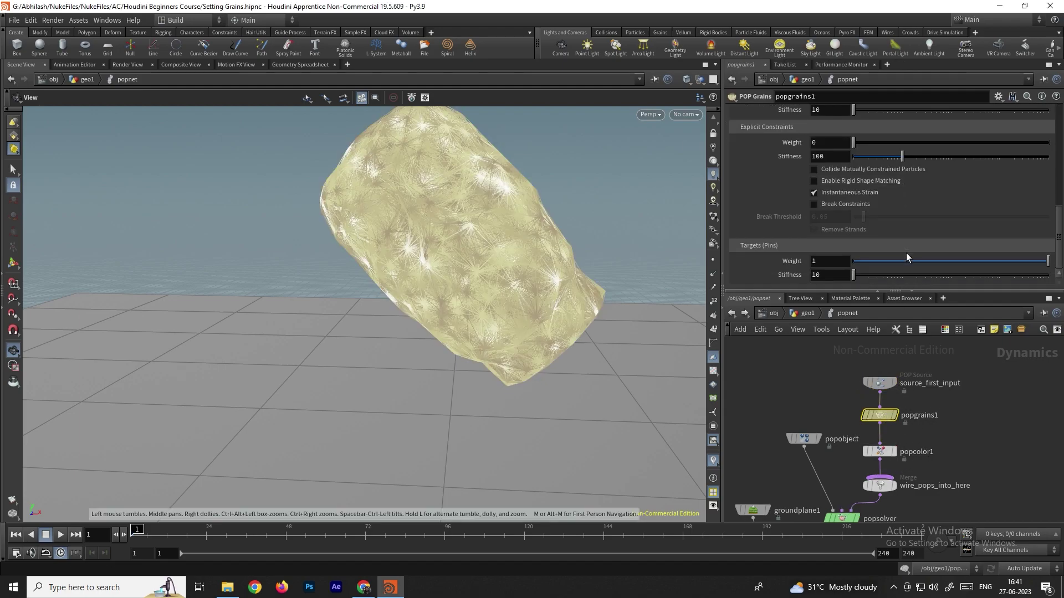
scroll(797, 249, up, 2)
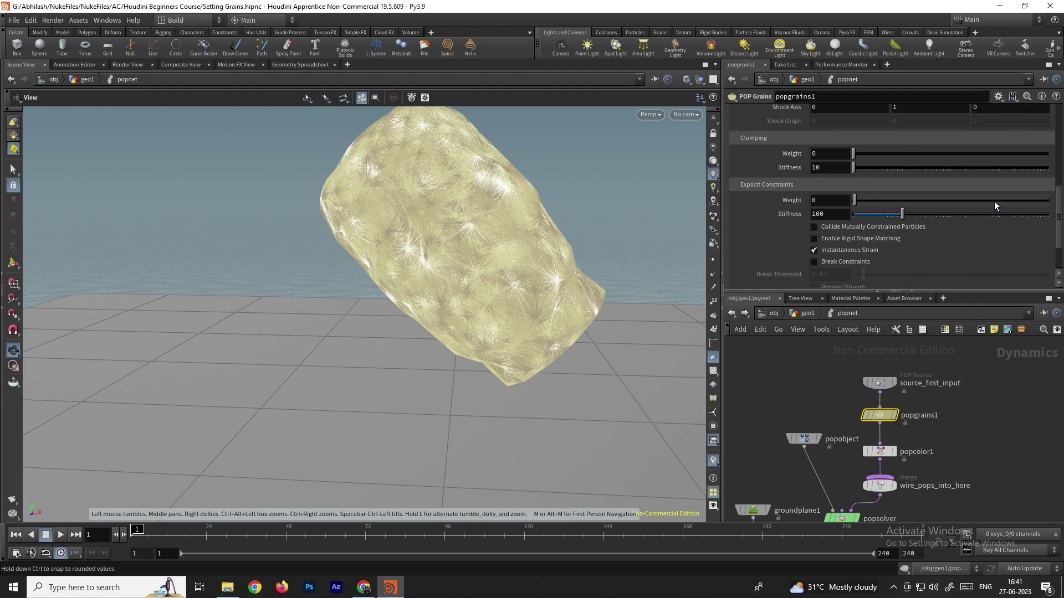
drag(989, 202, 1024, 200)
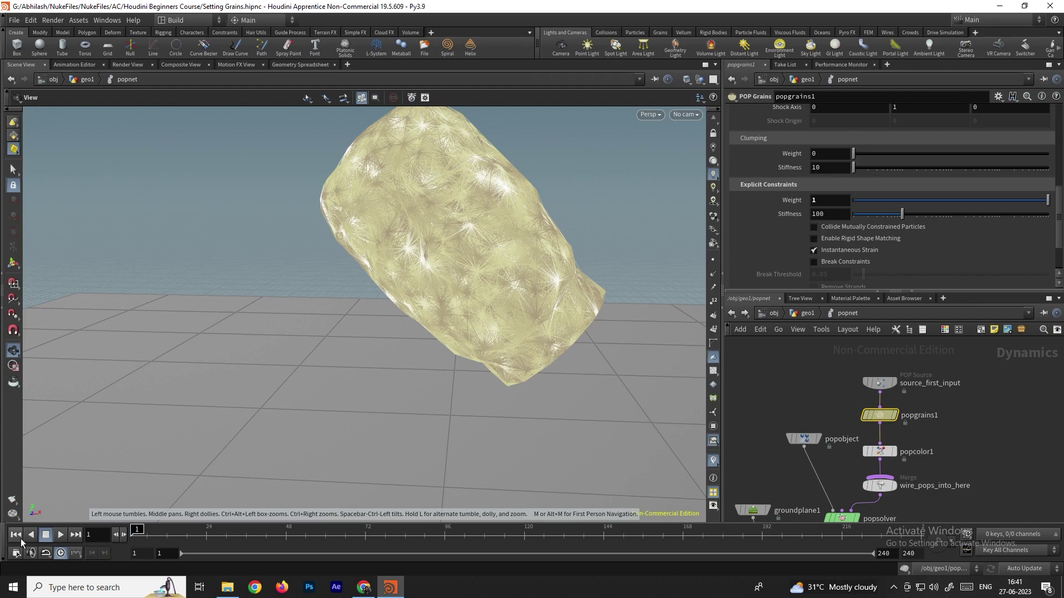
click(62, 533)
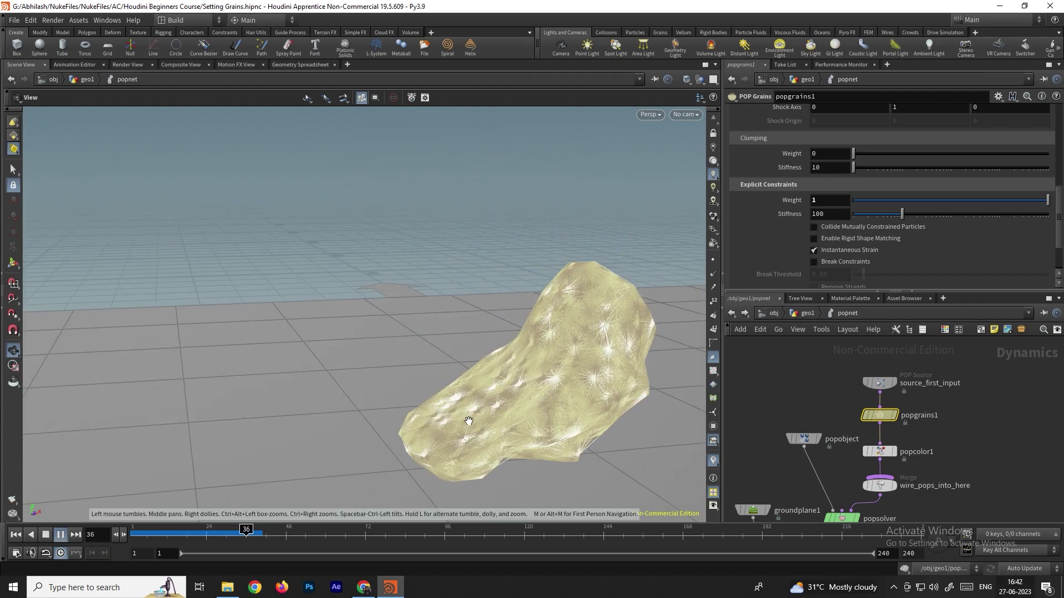
key(Up)
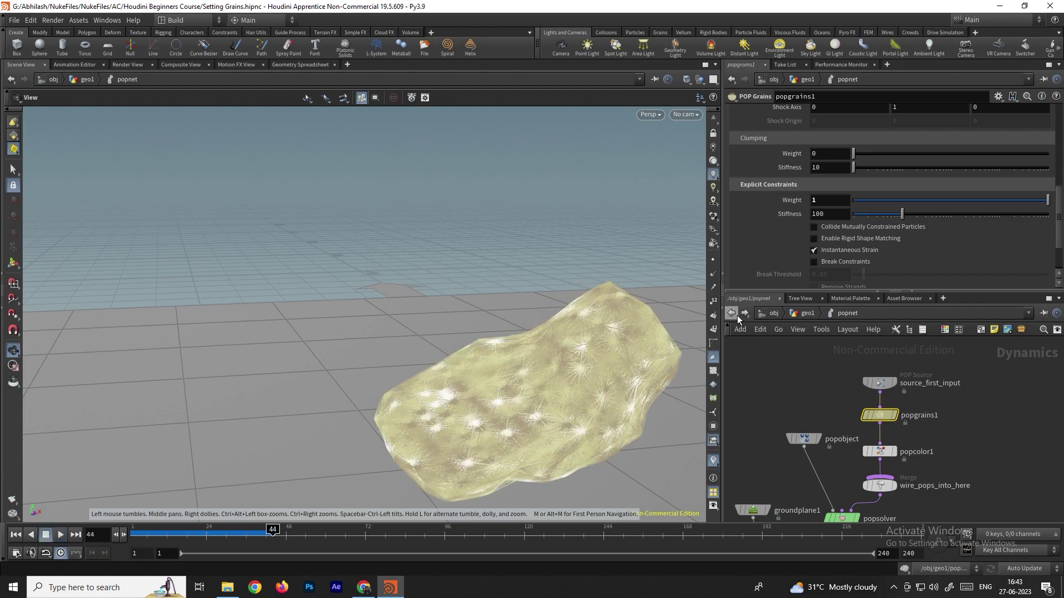
View the constrained grains at the geo1 level during playback, and go back inside popnet.
click(737, 315)
click(15, 535)
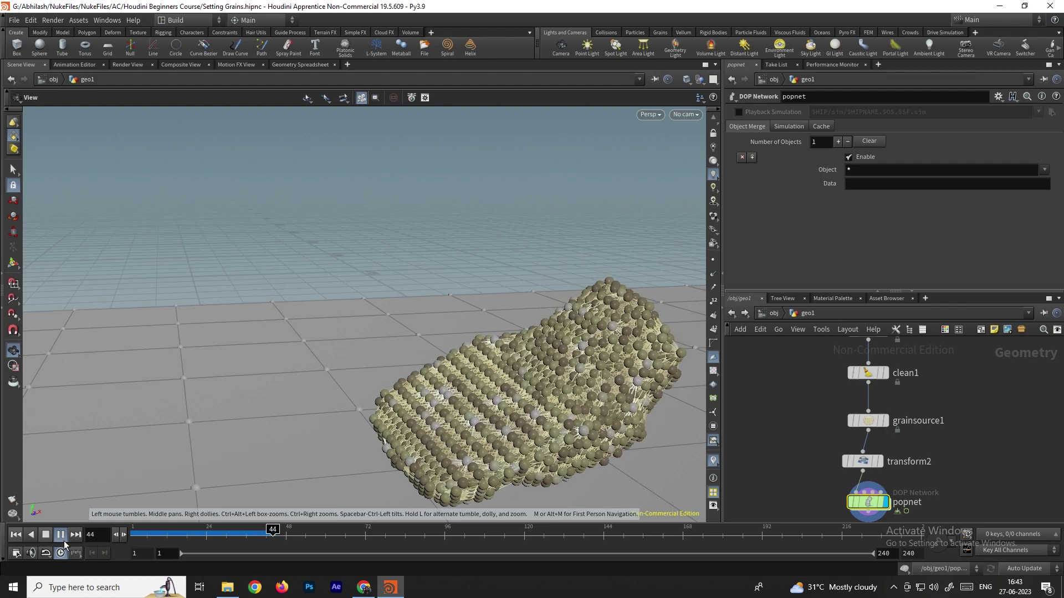
double_click(868, 502)
middle_drag(971, 471, 971, 381)
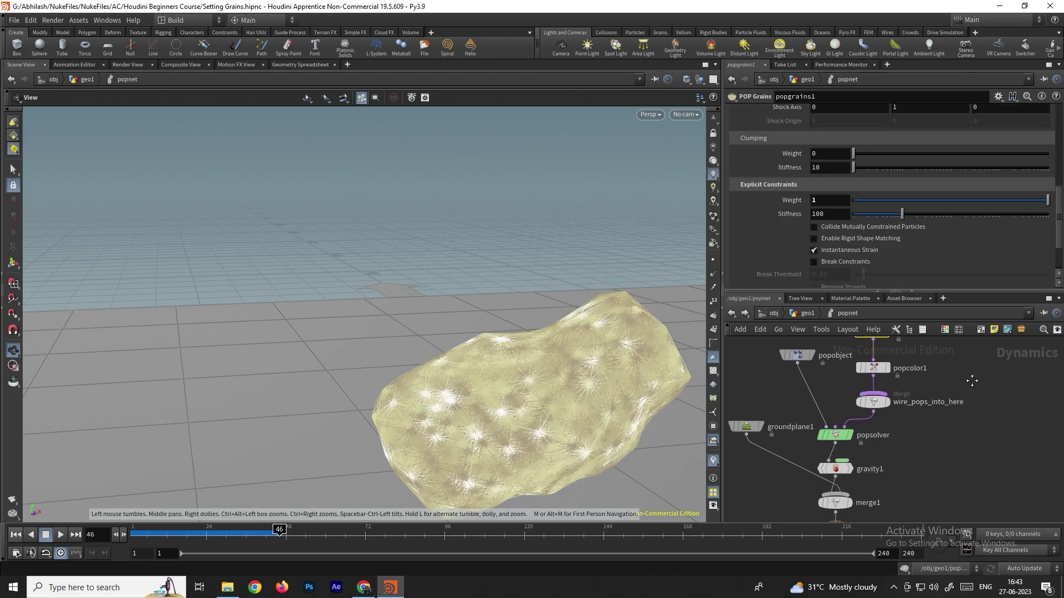
middle_drag(902, 436, 898, 526)
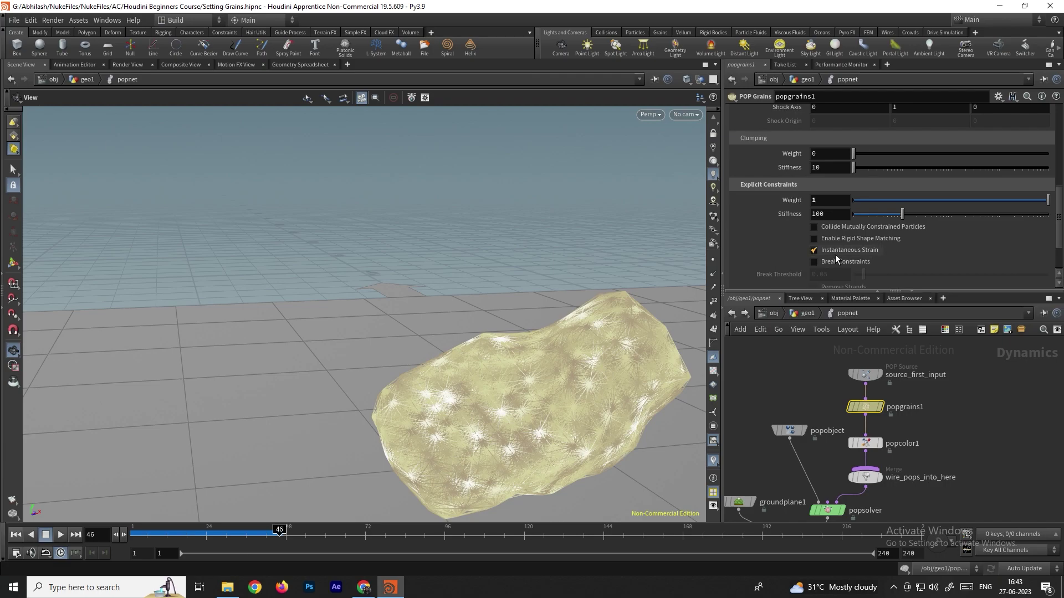
Enable Break Constraints on popgrains1, replay the simulation, and return to the first frame.
click(15, 535)
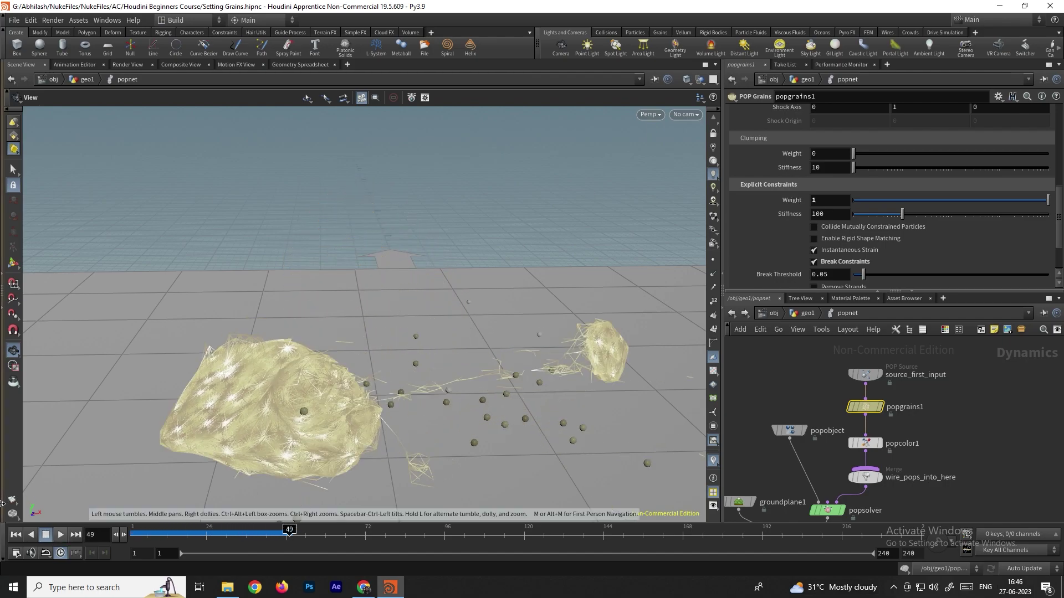
click(16, 534)
scroll(908, 457, up, 2)
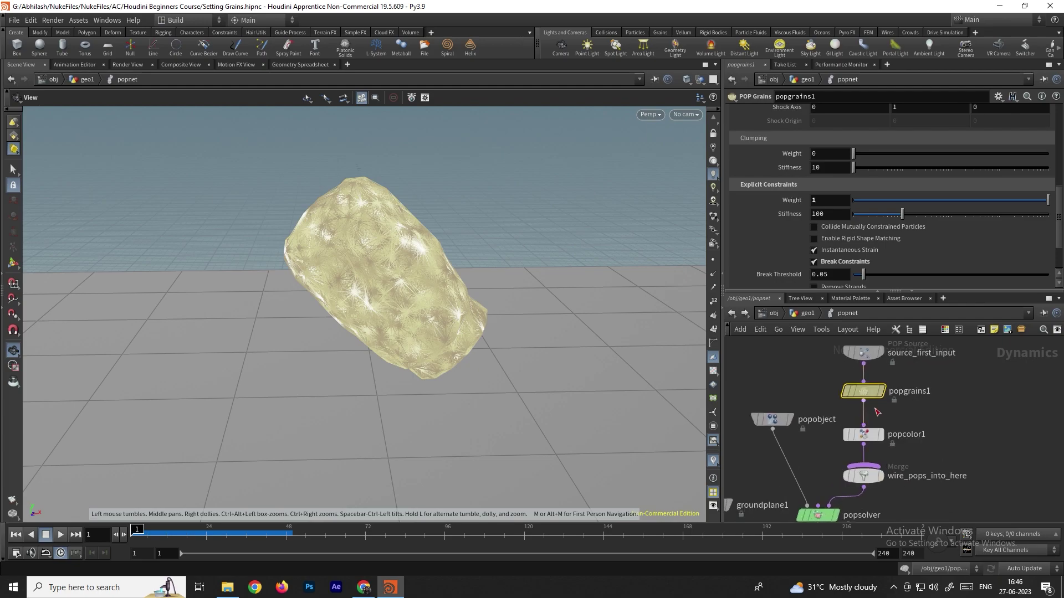
Reset popgrains1's Explicit Constraints Weight to 0 and disable Break Constraints.
scroll(761, 254, down, 1)
scroll(764, 252, down, 2)
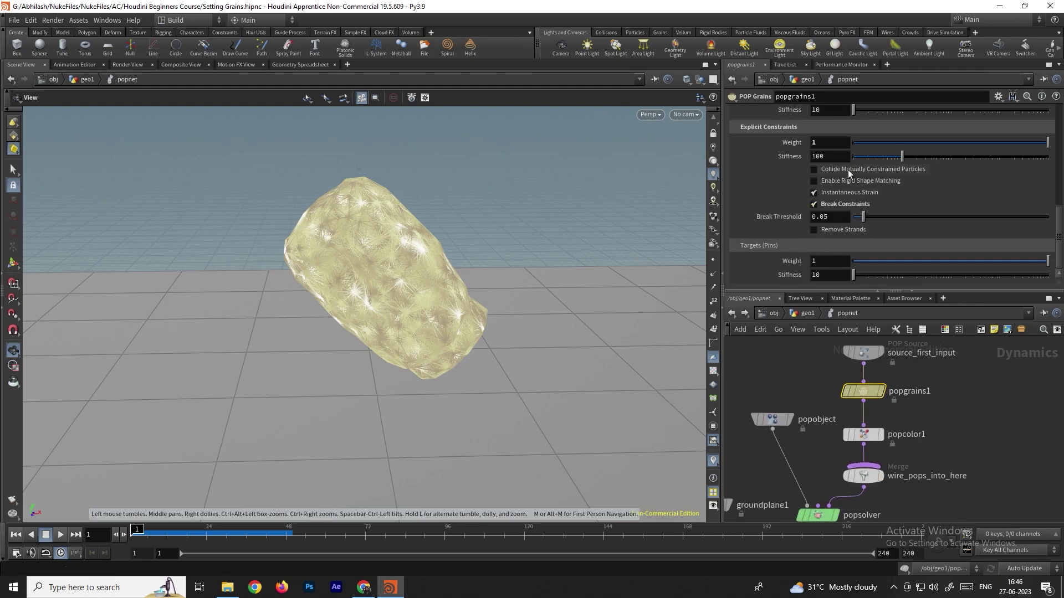
click(942, 143)
drag(806, 143, 765, 146)
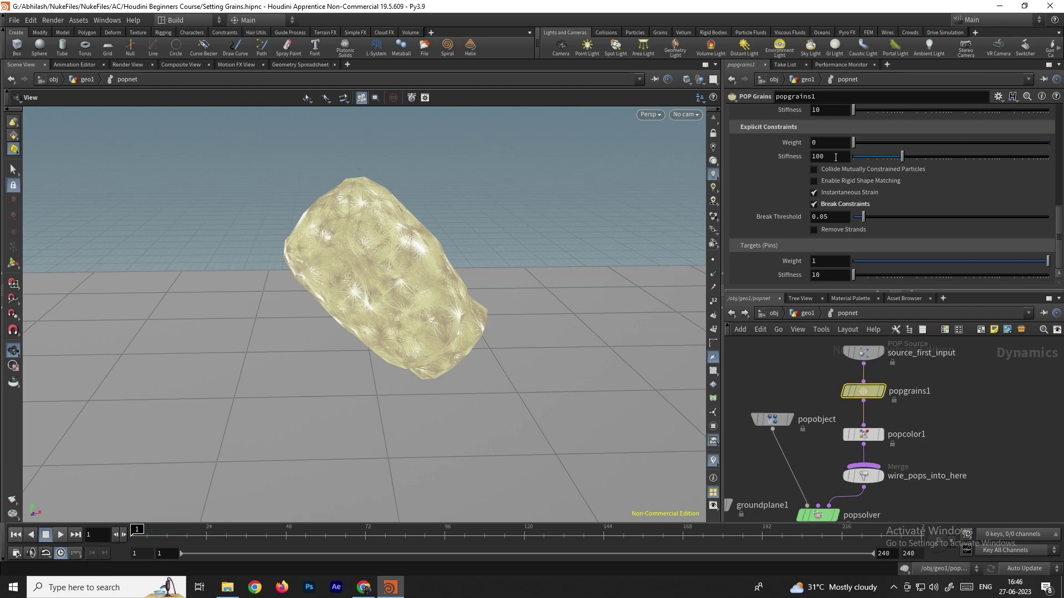
click(814, 204)
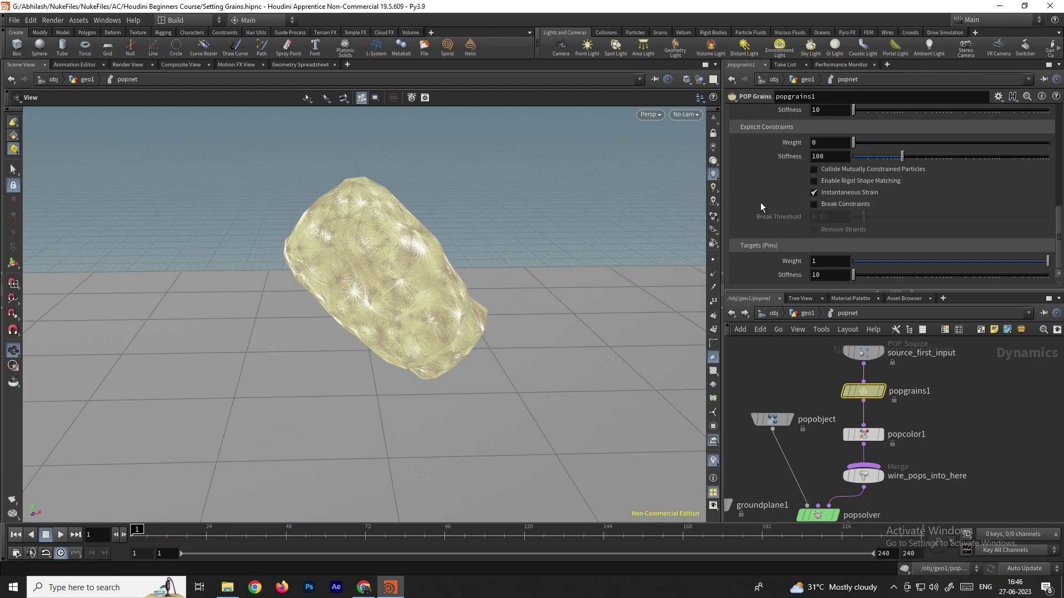
At the geo1 level, turn off creation of explicit constraints on grainsource1.
click(733, 314)
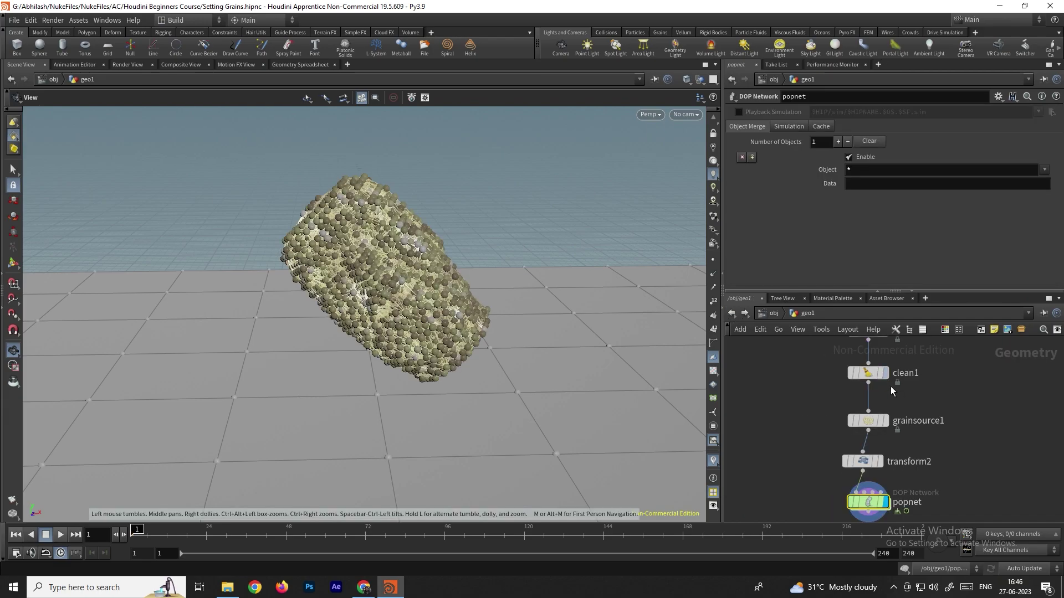
click(866, 420)
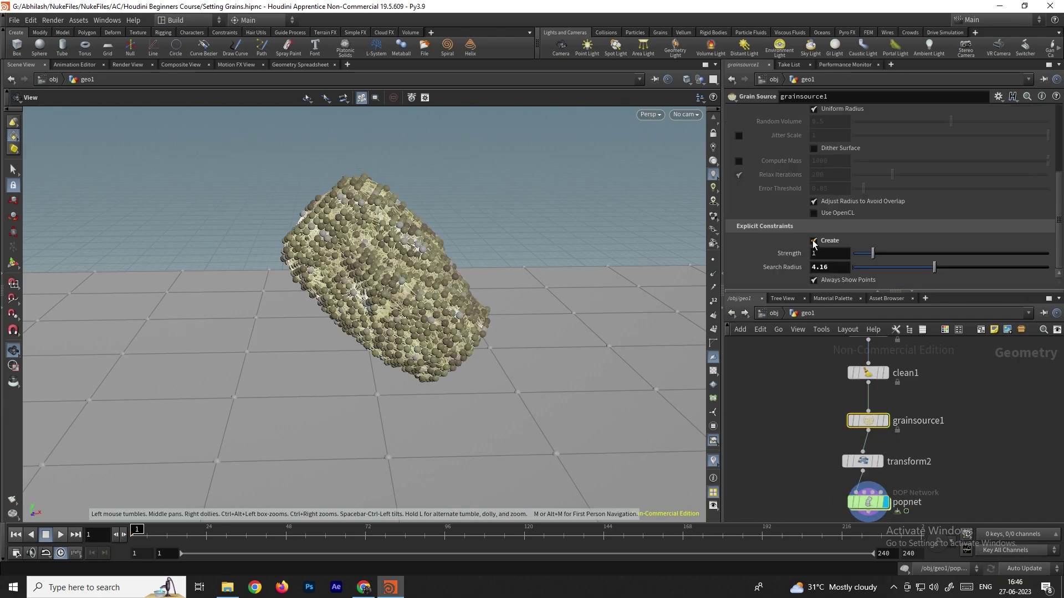
click(814, 241)
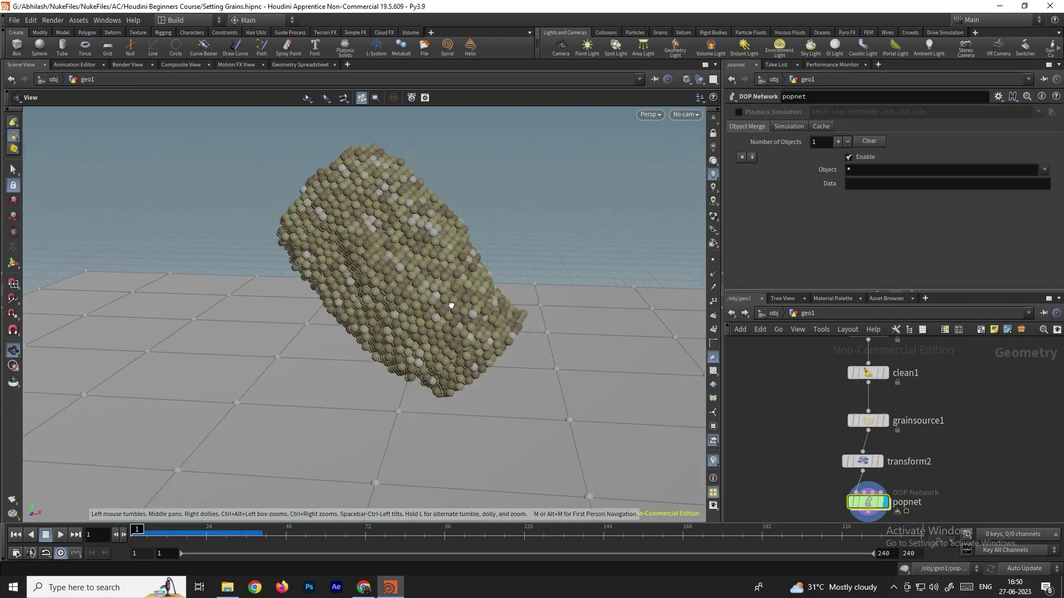
drag(421, 299, 460, 304)
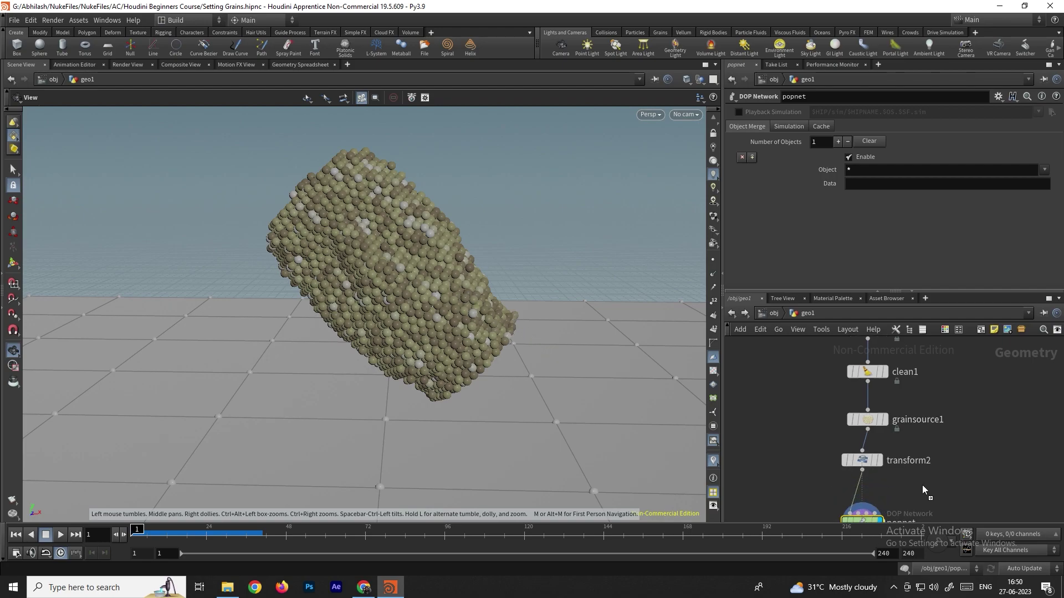
Make room below transform2 and insert an Attribute VOP between transform2 and popnet.
drag(874, 502, 924, 488)
middle_drag(925, 488, 897, 425)
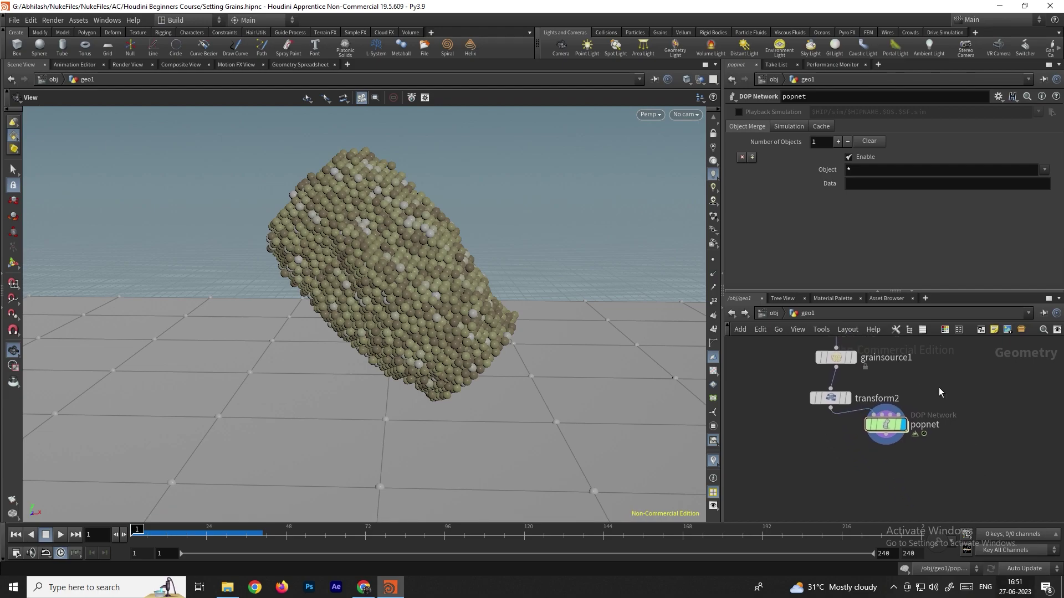
key(Tab)
text(attrivo)
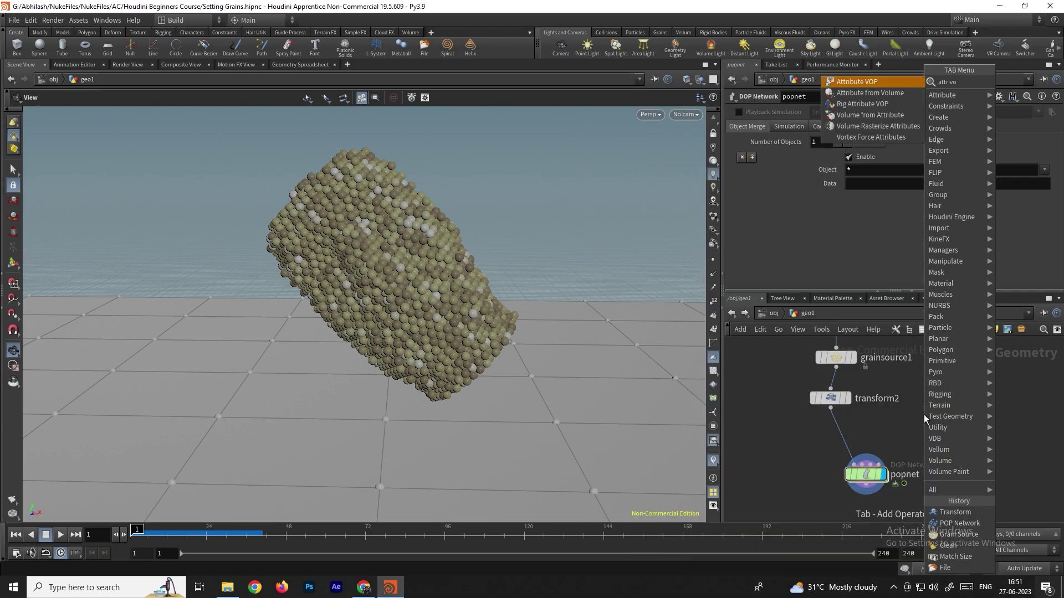
key(Return)
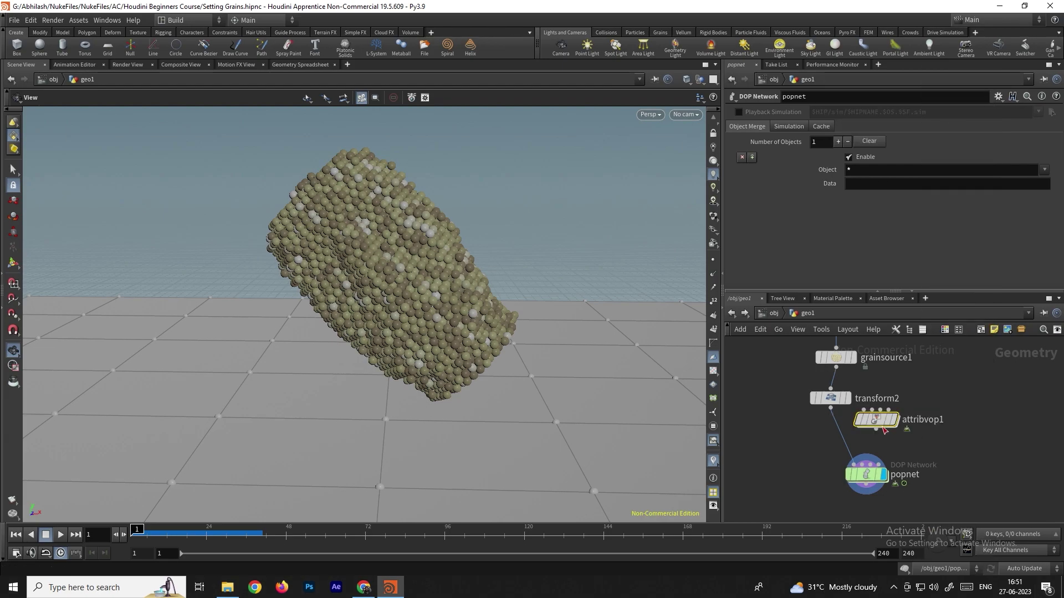
click(857, 440)
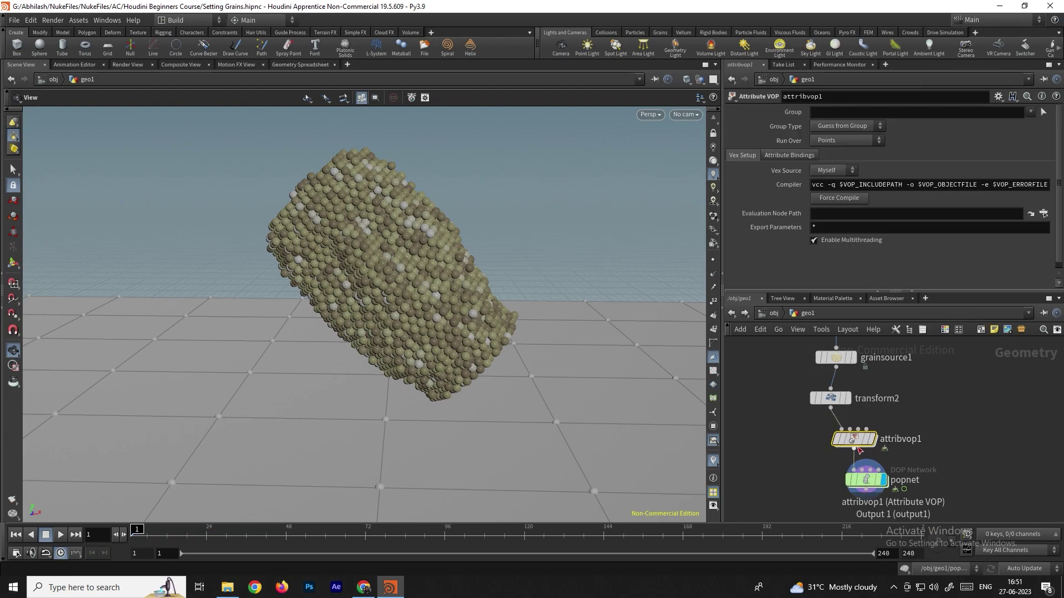
Inside attribvop1, add a Turbulent Noise node and connect the global P output to its pos input.
double_click(854, 440)
key(Tab)
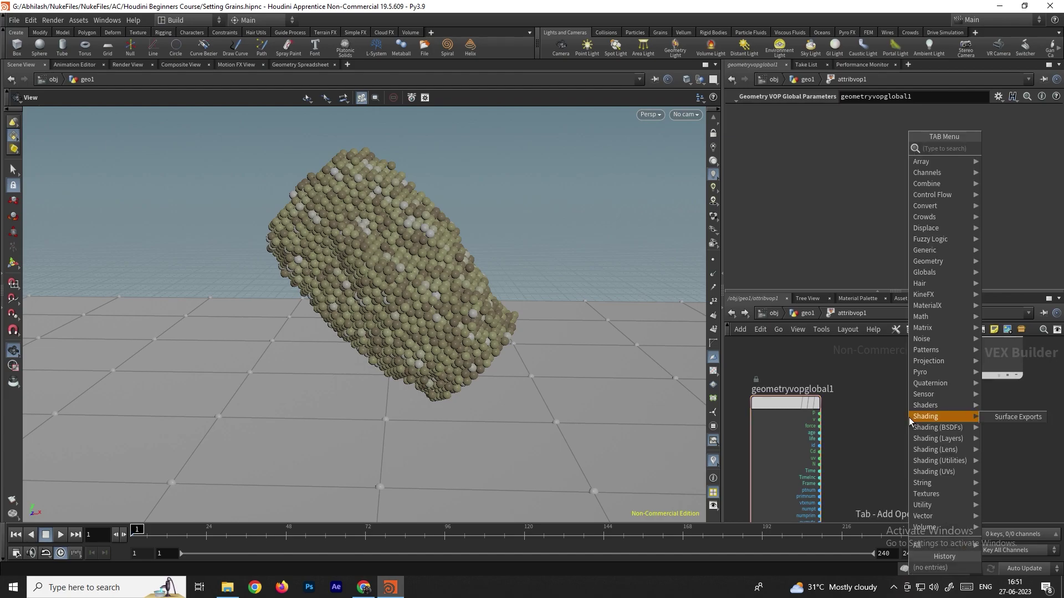
text(tur)
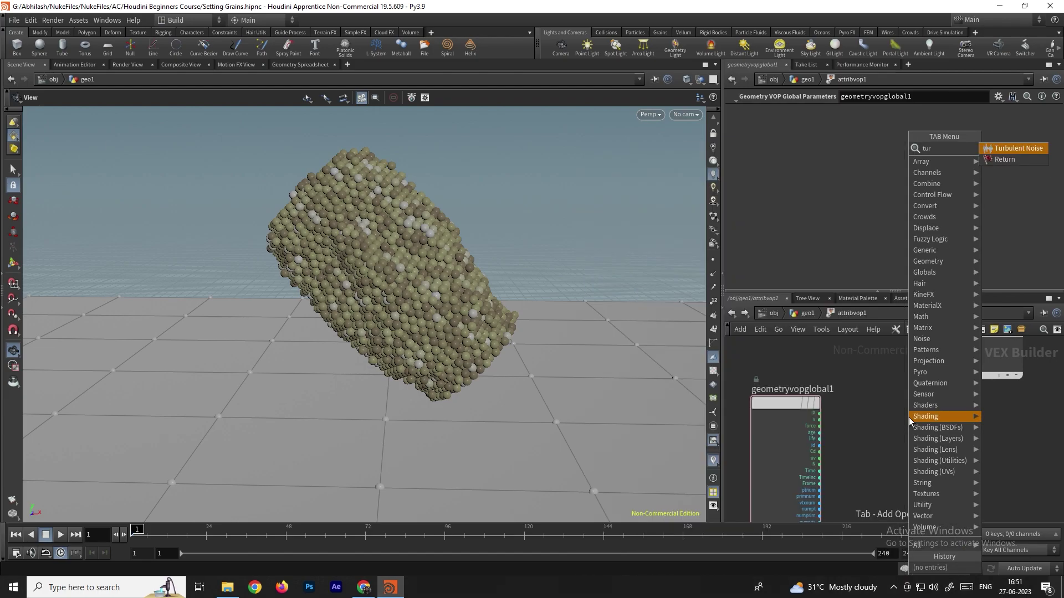
key(Return)
click(908, 418)
scroll(858, 415, up, 3)
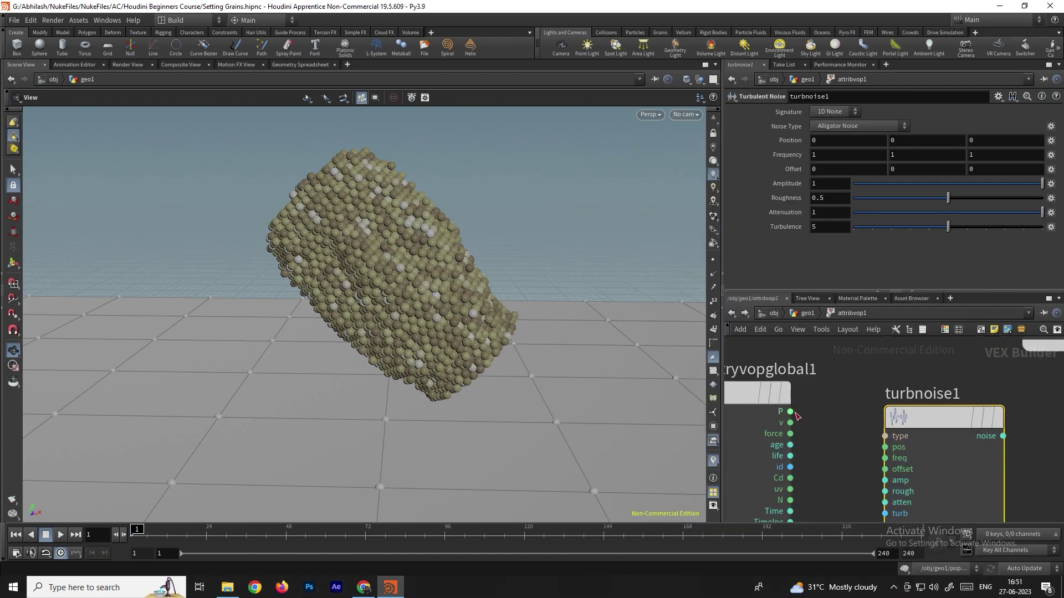
drag(791, 412, 884, 447)
Connect turbnoise1's noise output to Cd on geometryvopoutput1, display attribvop1 in geo1, and go back inside it.
scroll(951, 429, down, 3)
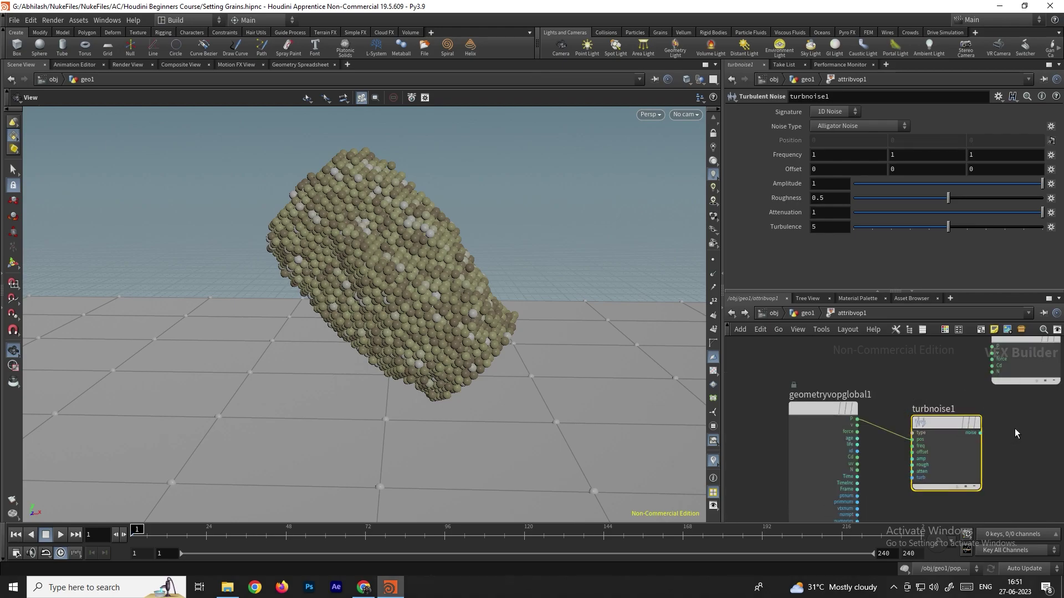
scroll(1010, 433, down, 1)
middle_drag(995, 430, 864, 439)
scroll(865, 439, up, 2)
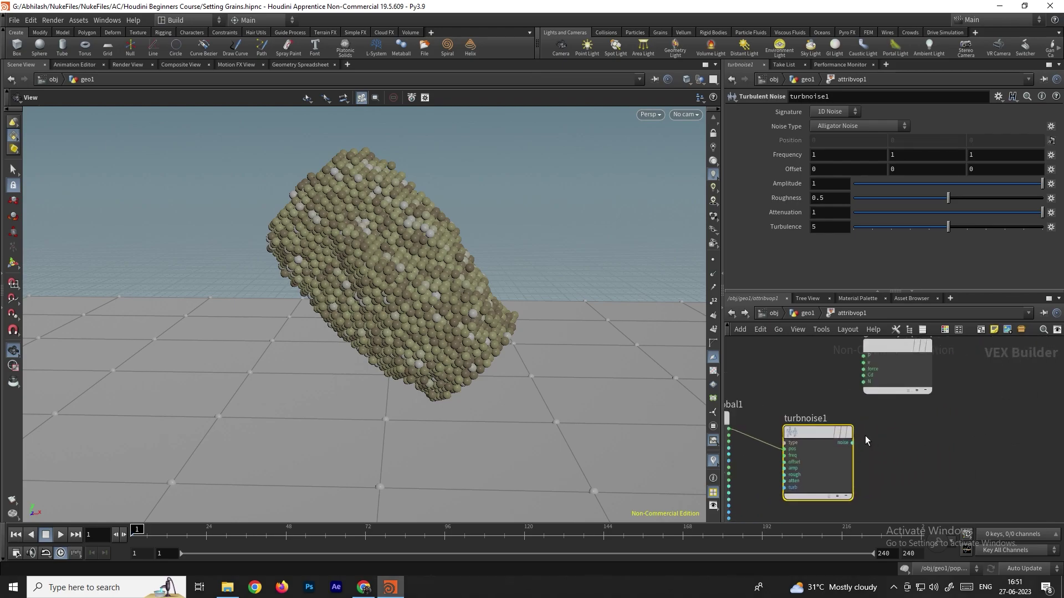
drag(849, 444, 872, 391)
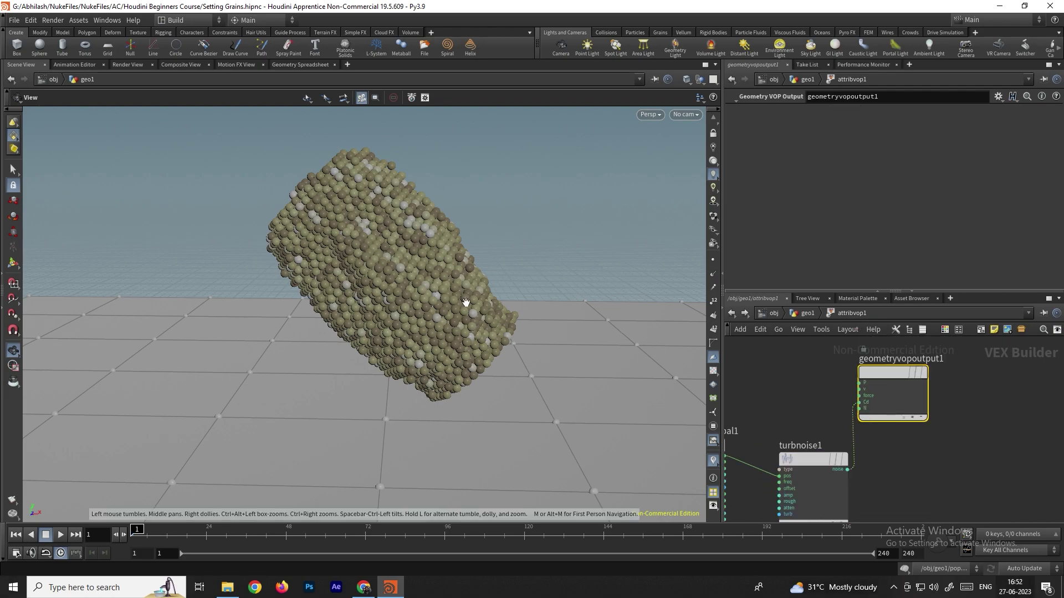
click(732, 313)
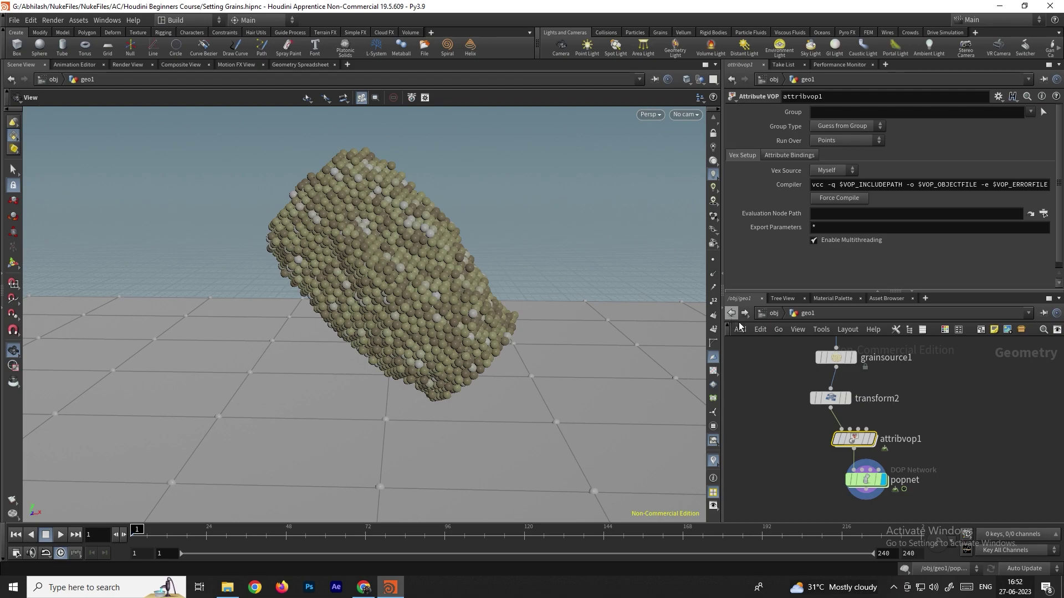
click(872, 440)
double_click(856, 441)
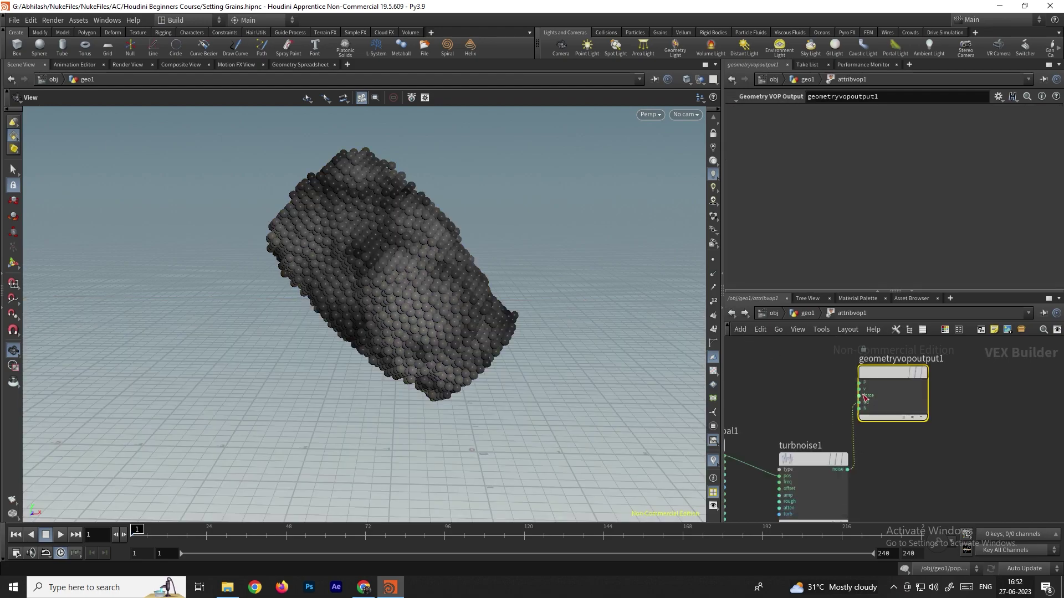
Set turbnoise1's Frequency to 4.1 on all three axes and its Amplitude to 3.
click(807, 458)
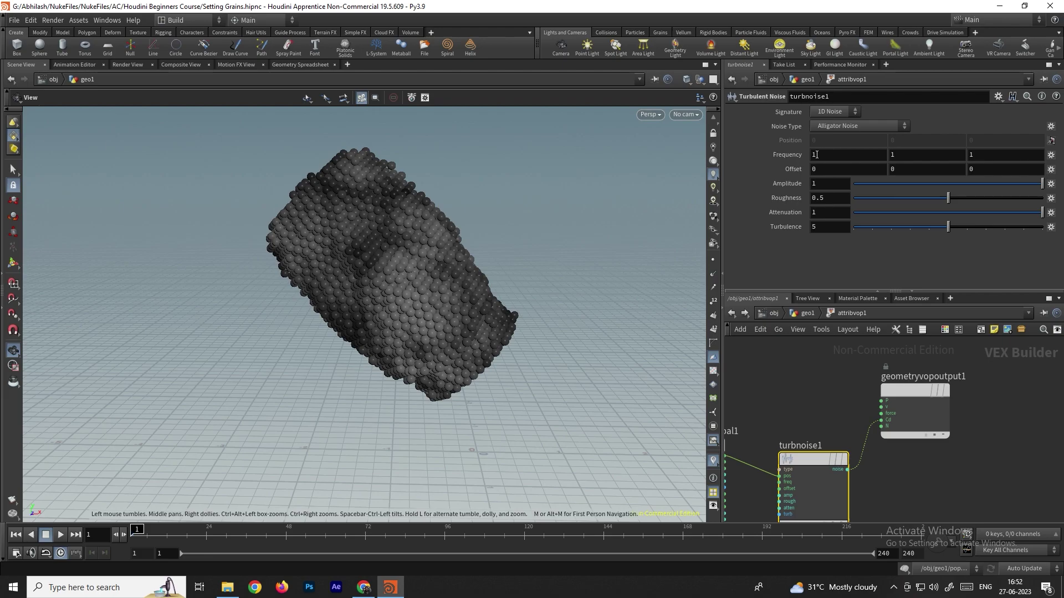
middle_drag(791, 154, 954, 154)
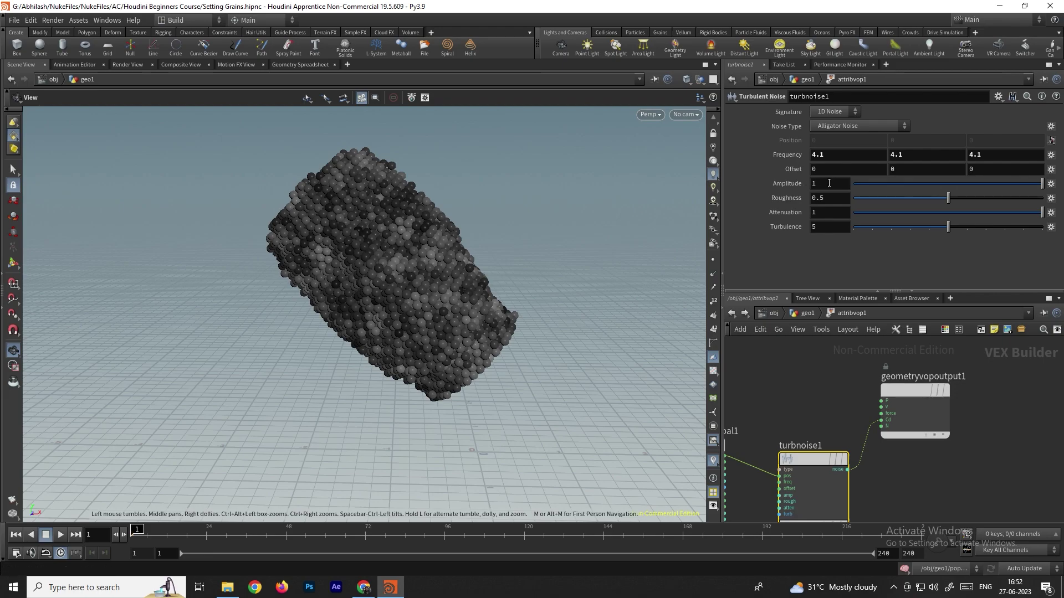
click(810, 184)
text(3)
key(Return)
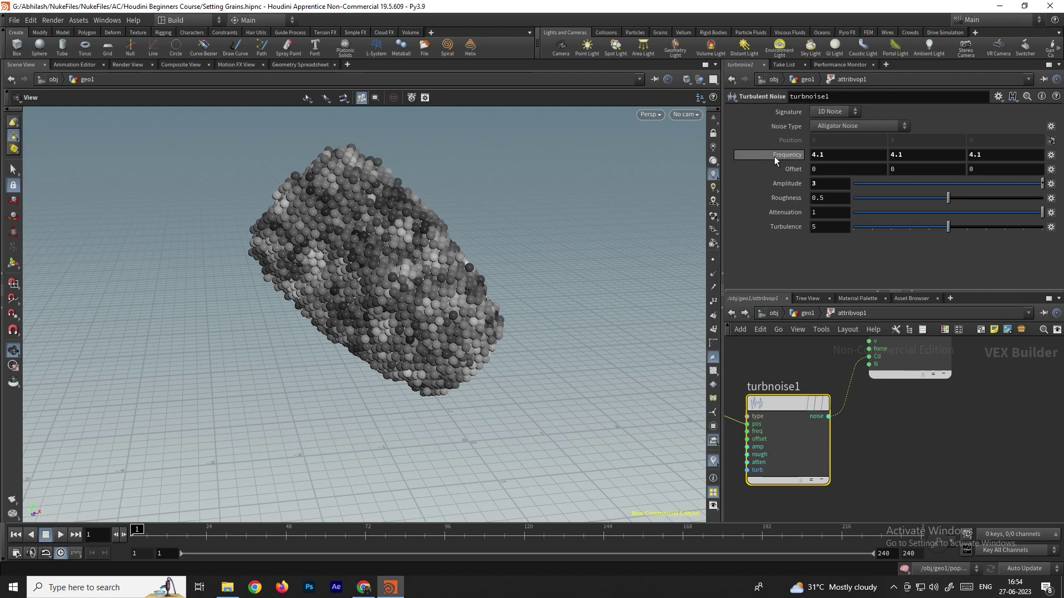
Add a Bind node and connect turbnoise1's noise output to its input.
click(913, 430)
key(Tab)
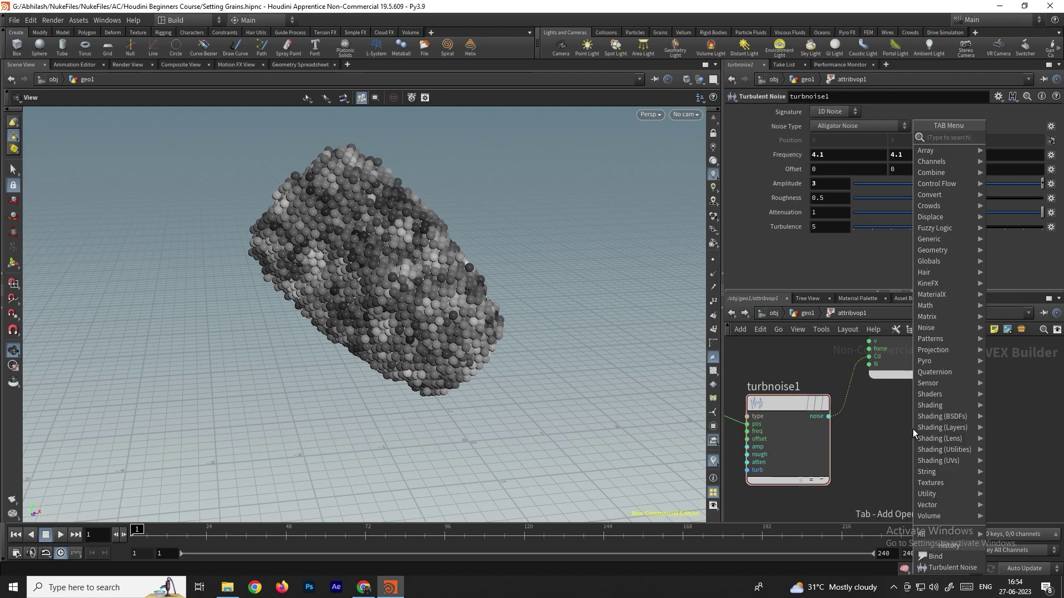
text(bind)
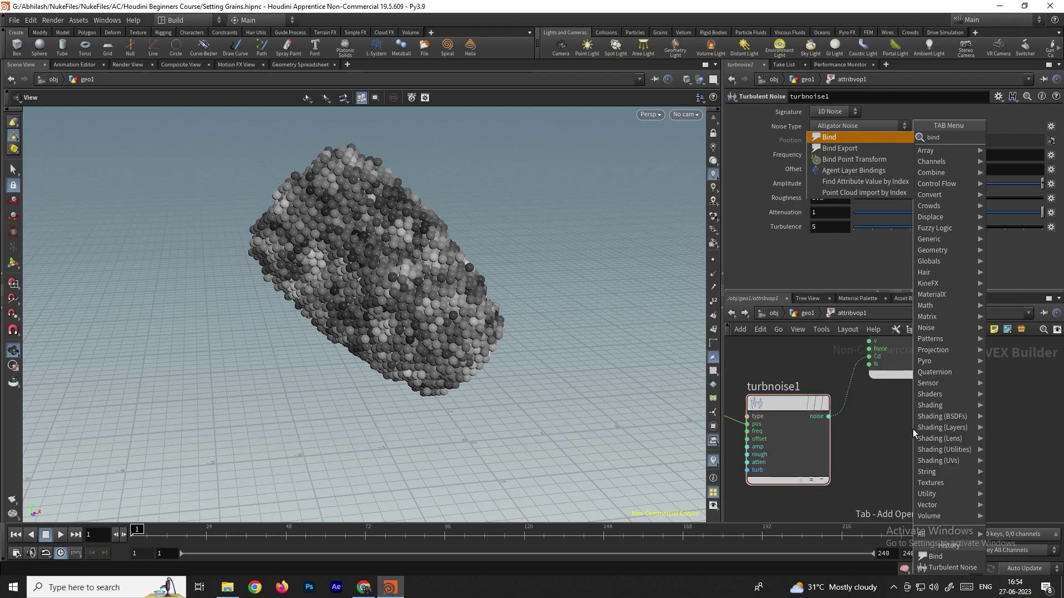
key(Return)
click(927, 441)
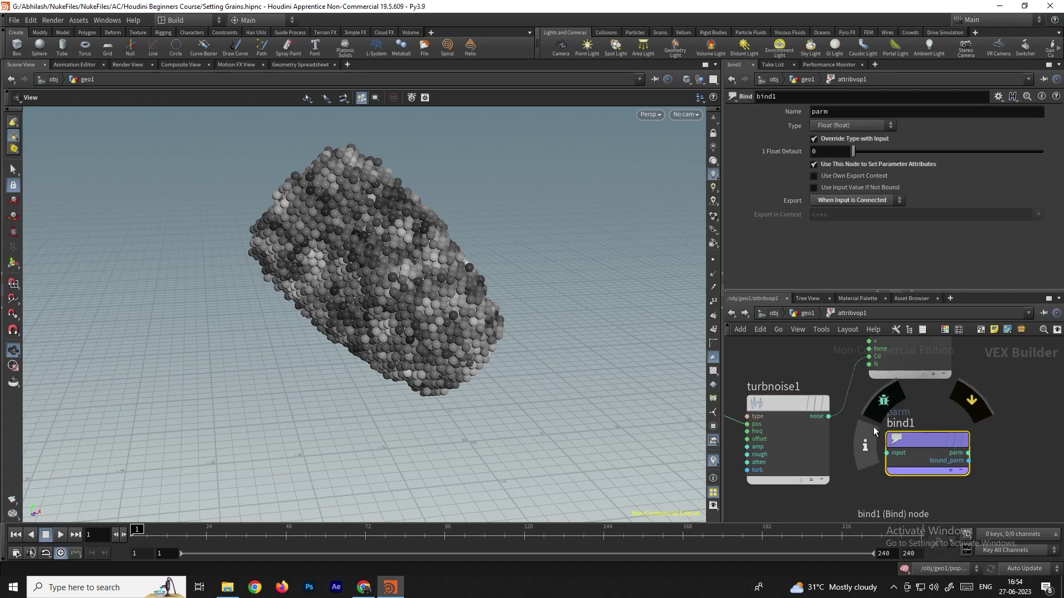
drag(827, 416, 920, 444)
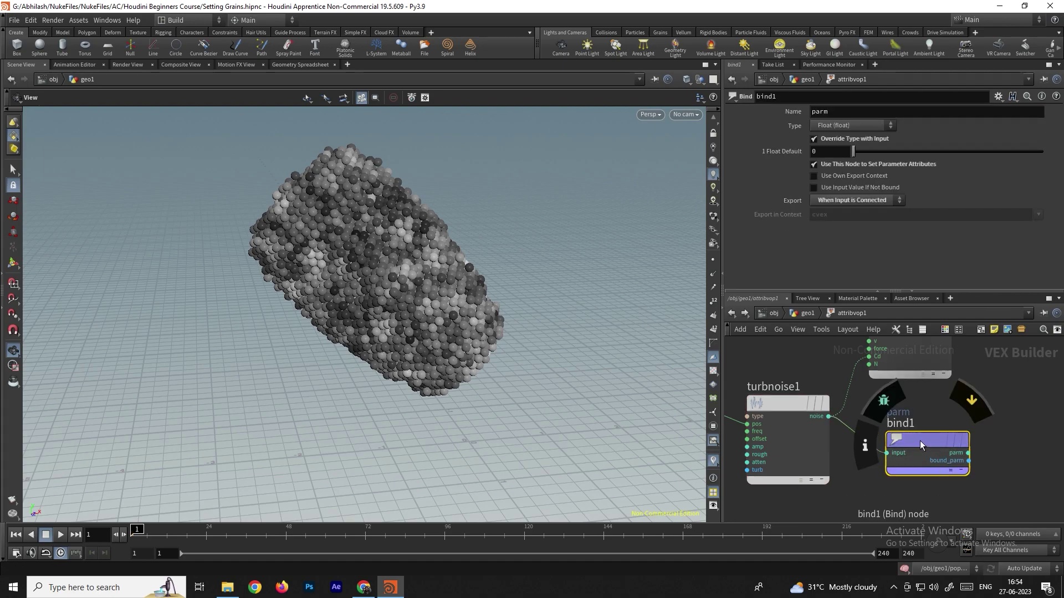
Set the Bind node's Name parameter to attractionweight.
double_click(843, 112)
text(a)
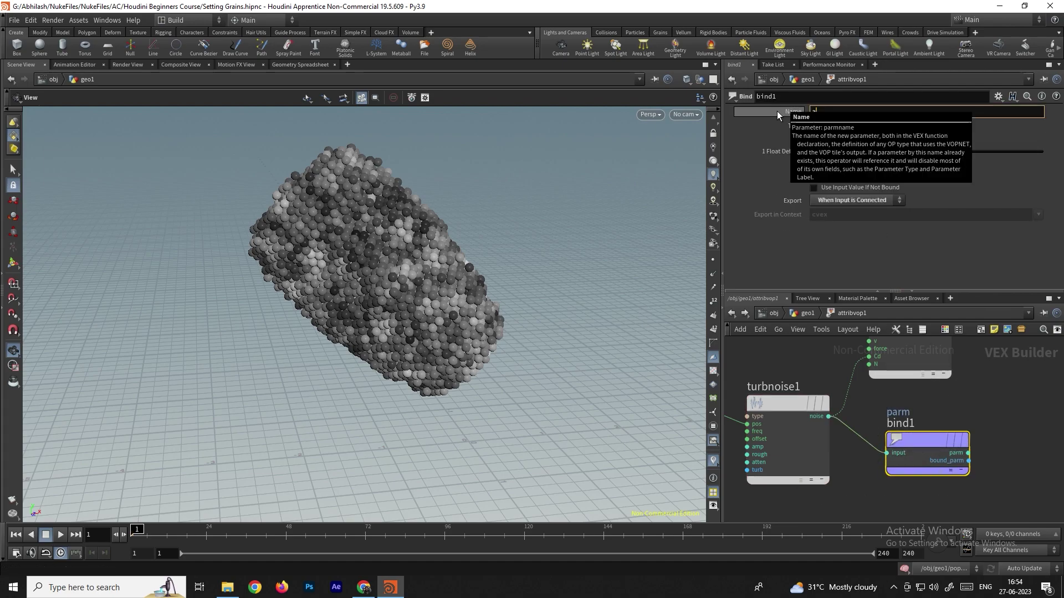
text(ttractionweigh)
text(t)
key(Return)
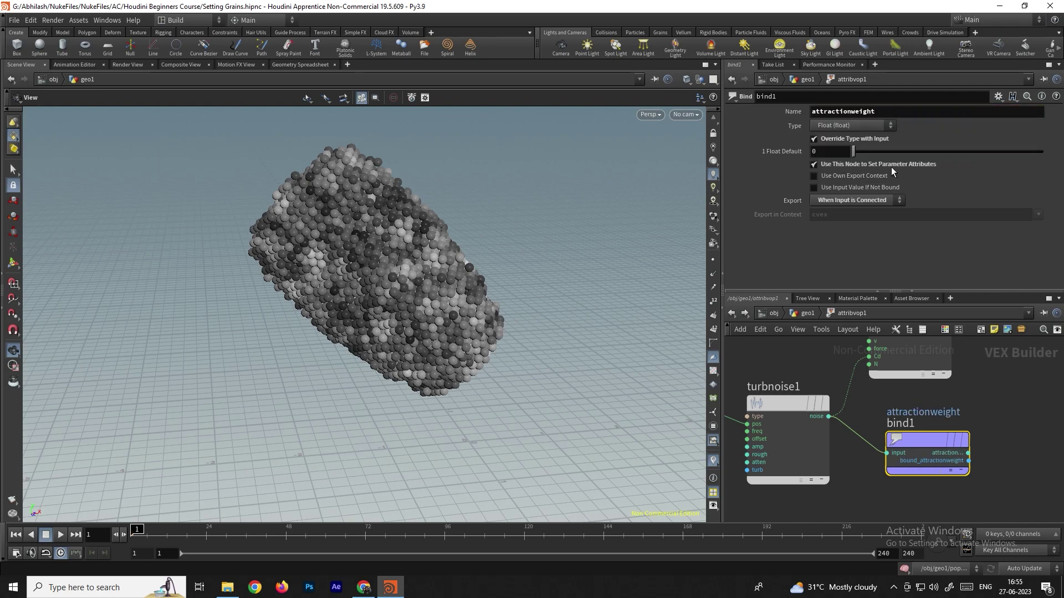
Examine popgrains1's Clumping Weight inside popnet, and return to attribvop1 to compare it with the Bind node's name.
key(u)
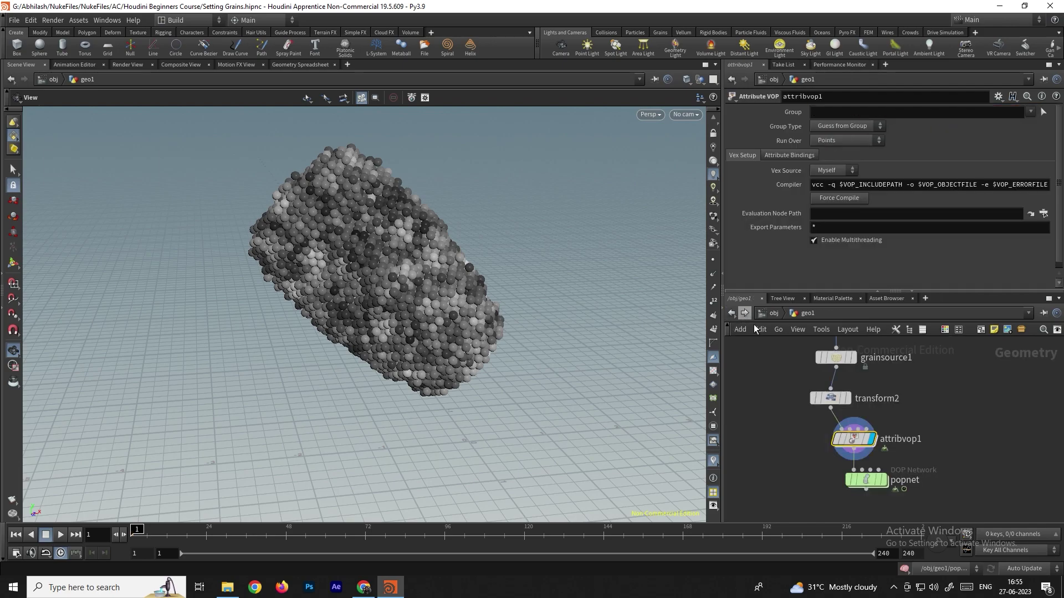
double_click(865, 480)
scroll(932, 387, down, 1)
middle_drag(932, 388, 909, 451)
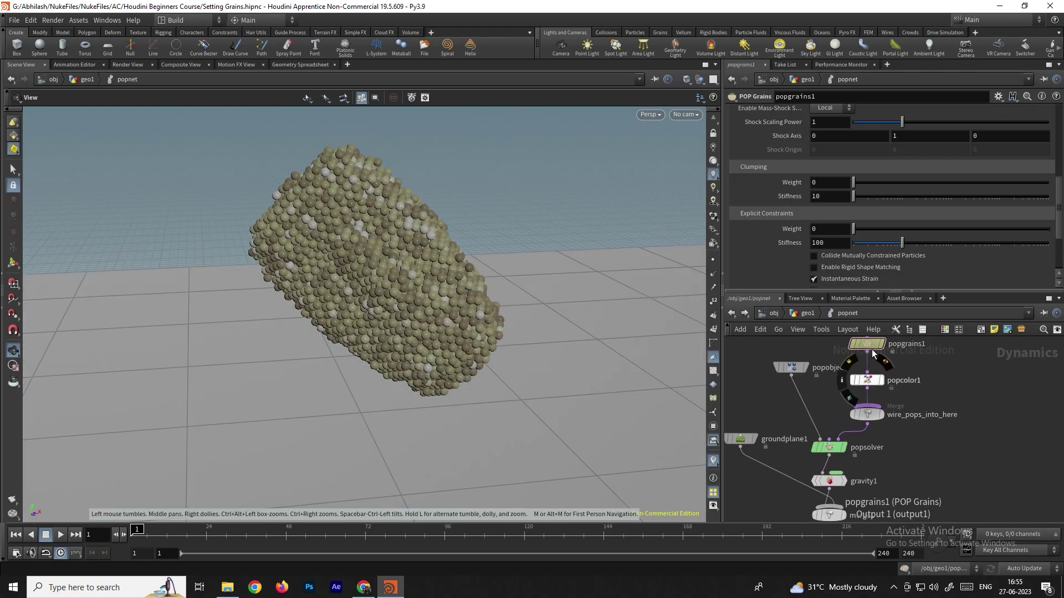
scroll(773, 254, down, 1)
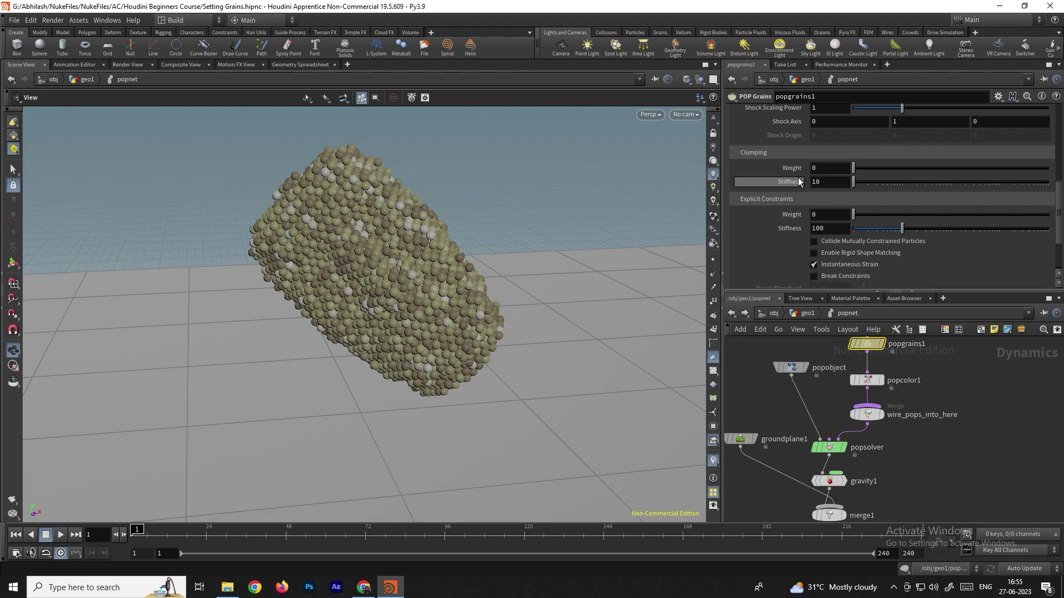
mouse_move(785, 167)
key(u)
double_click(861, 442)
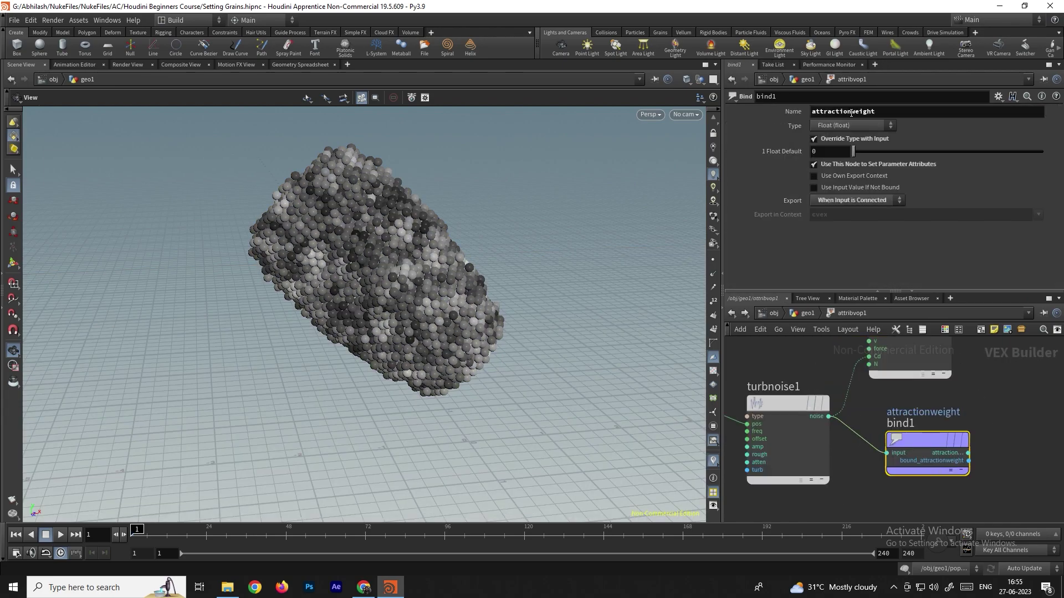
Inside popnet, set popgrains1's Explicit Constraints Weight to 1, and select popcolor1.
click(732, 313)
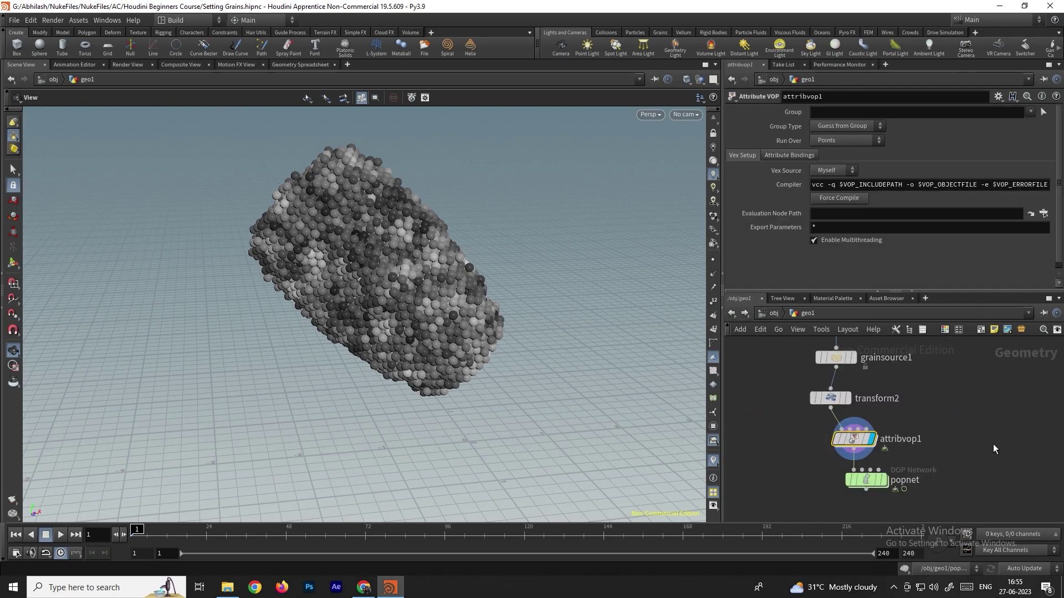
click(850, 483)
double_click(867, 481)
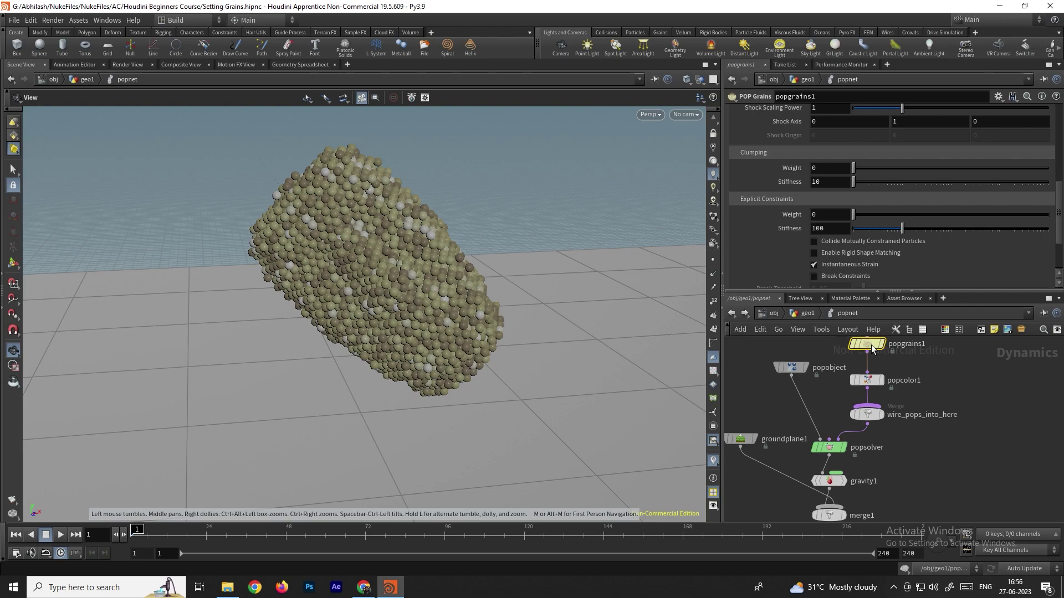
scroll(768, 224, down, 1)
scroll(768, 225, up, 1)
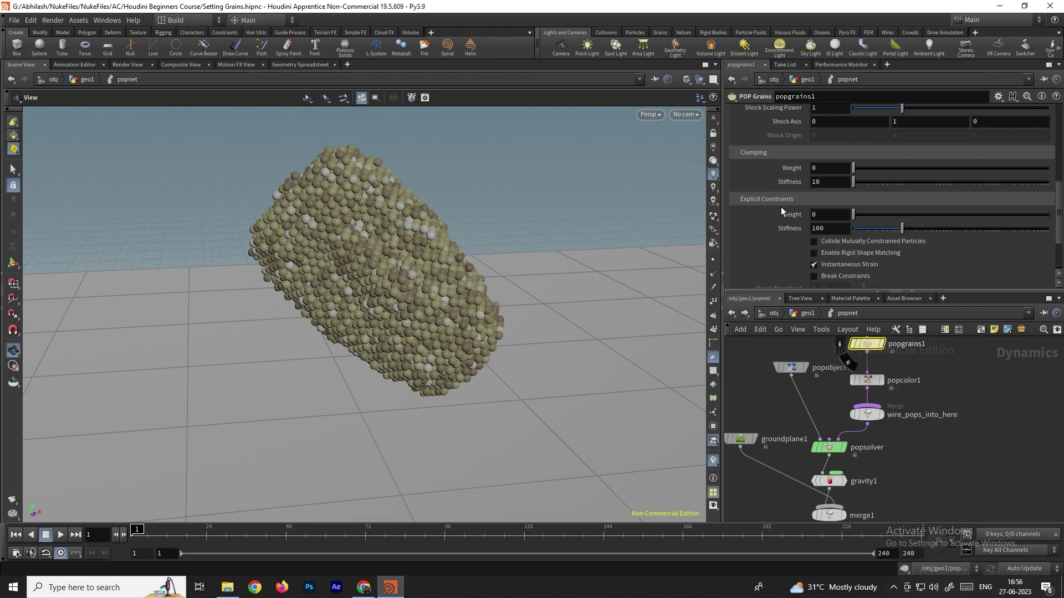
drag(820, 214, 794, 215)
text(1)
key(Return)
click(874, 380)
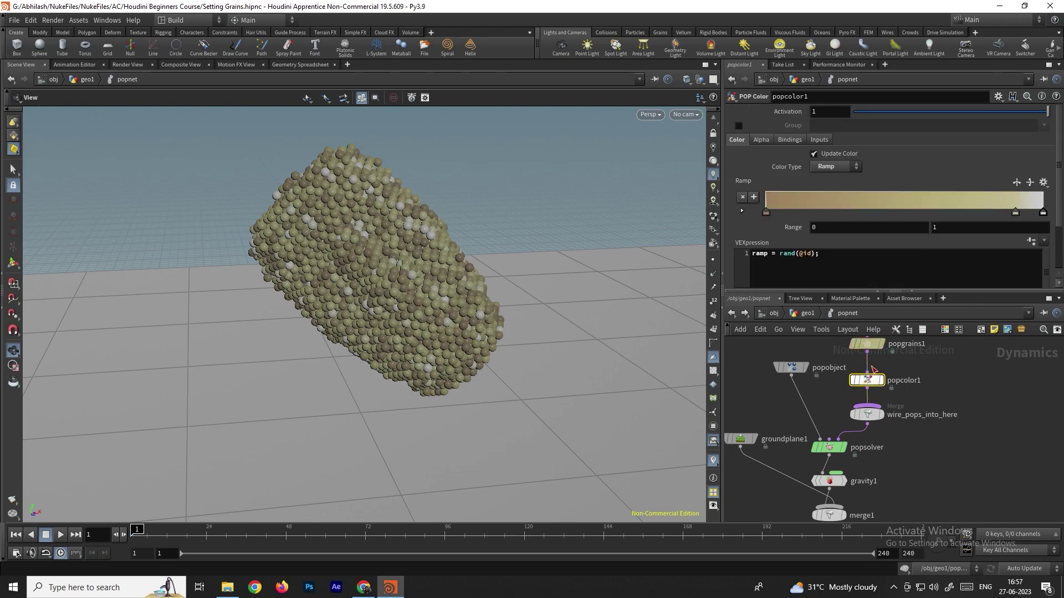
click(837, 256)
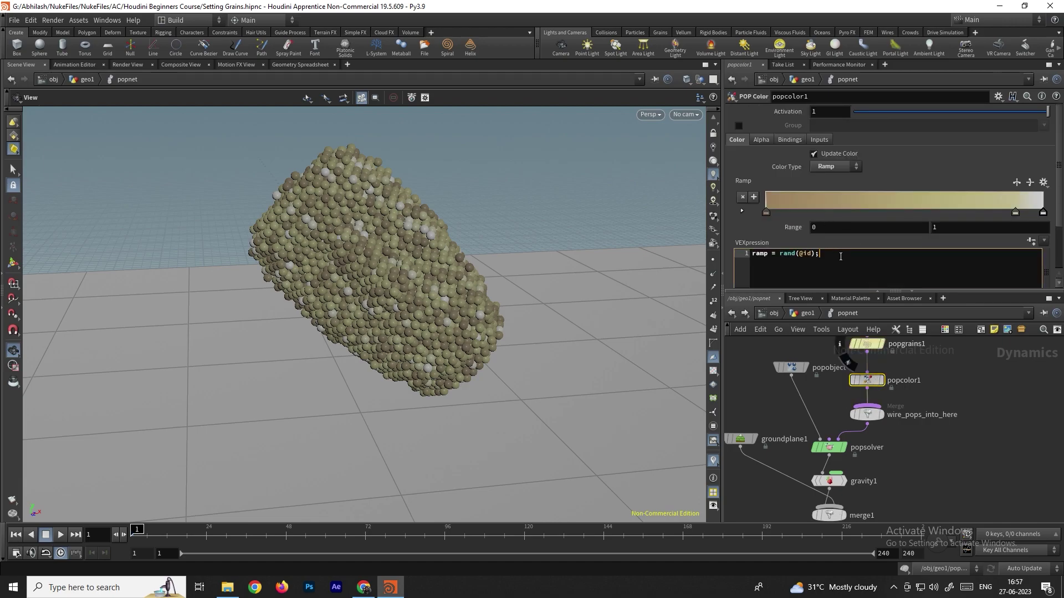
key(Left)
key(Left)
key(Left)
key(Left)
key(Left)
key(Left)
key(Left)
text(//)
key(Return)
key(Return)
key(BackSpace)
key(Up)
text(rasm)
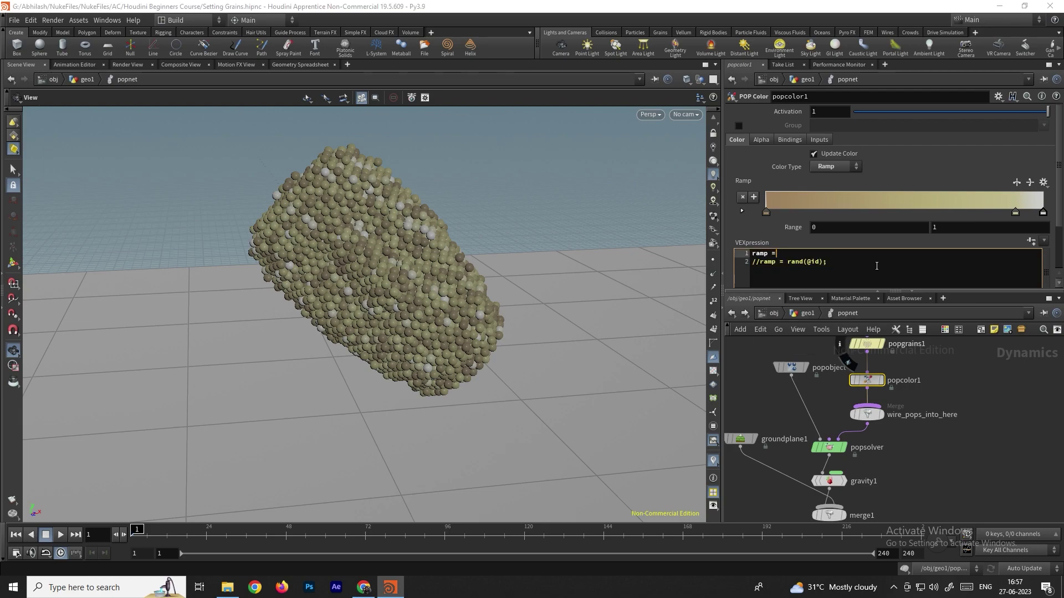
text( = @attractionweight;)
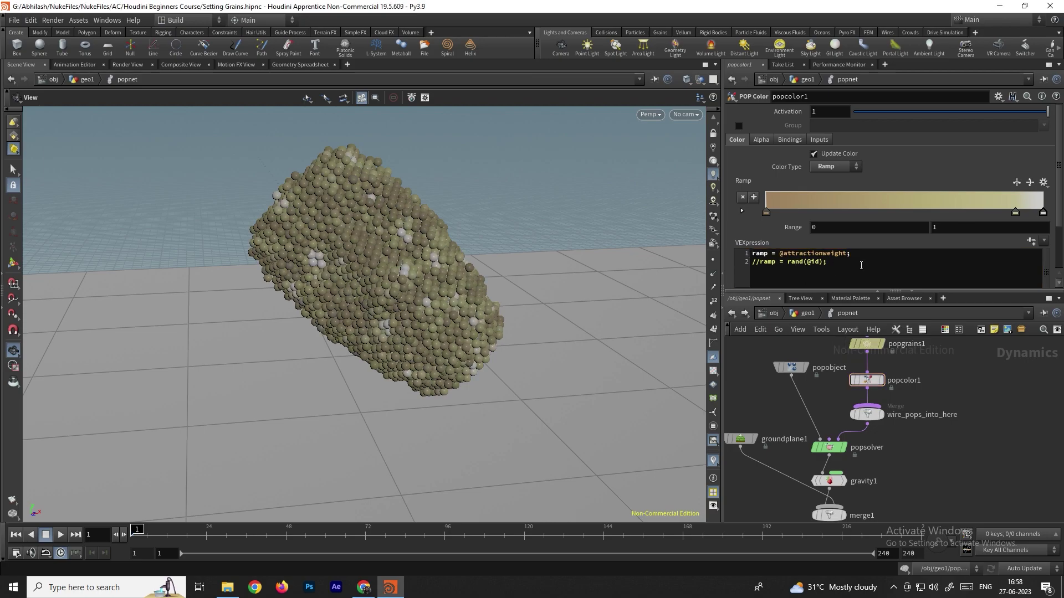
click(1043, 183)
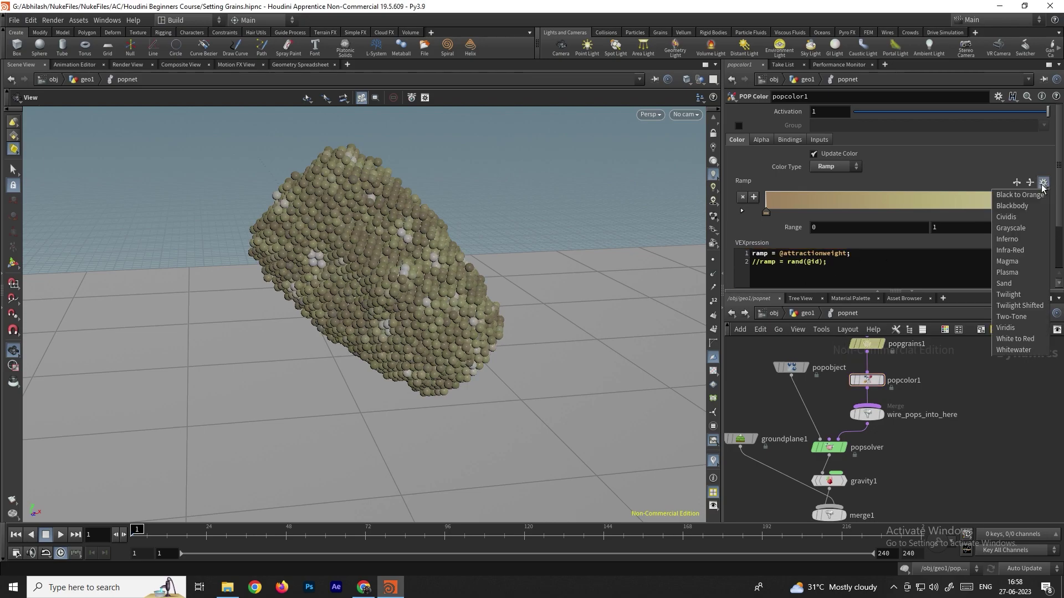
click(1028, 229)
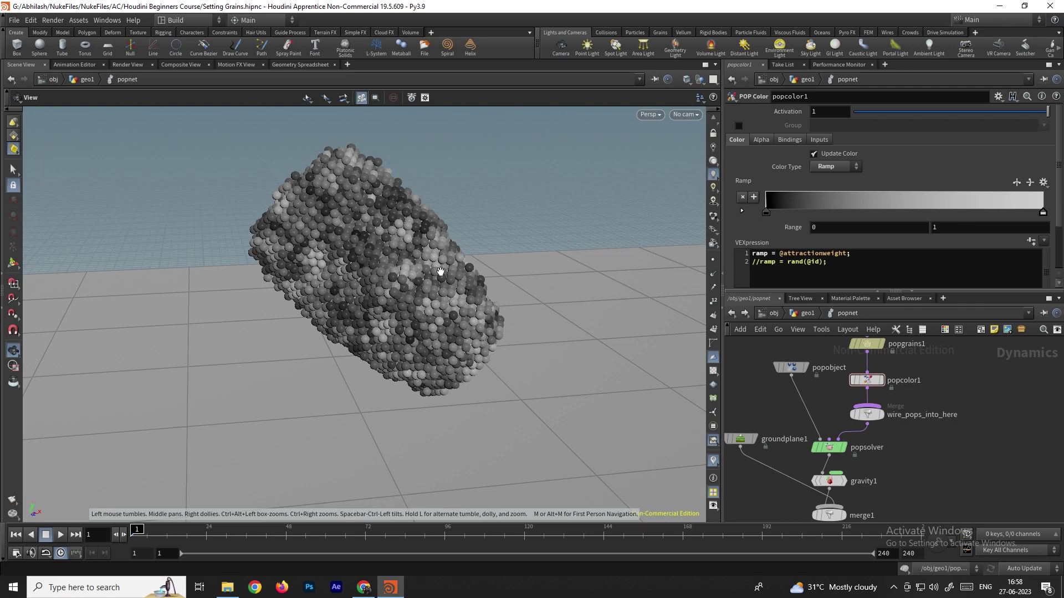
Set popgrains1's Particle Separation to 0.05.
click(868, 345)
scroll(790, 171, up, 2)
drag(844, 143, 803, 137)
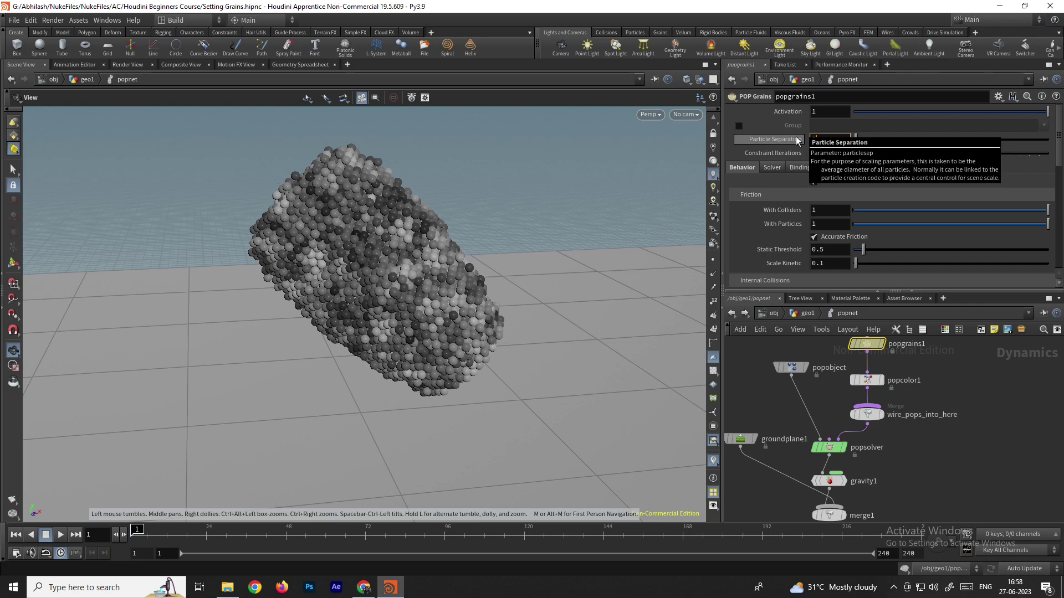
key(Return)
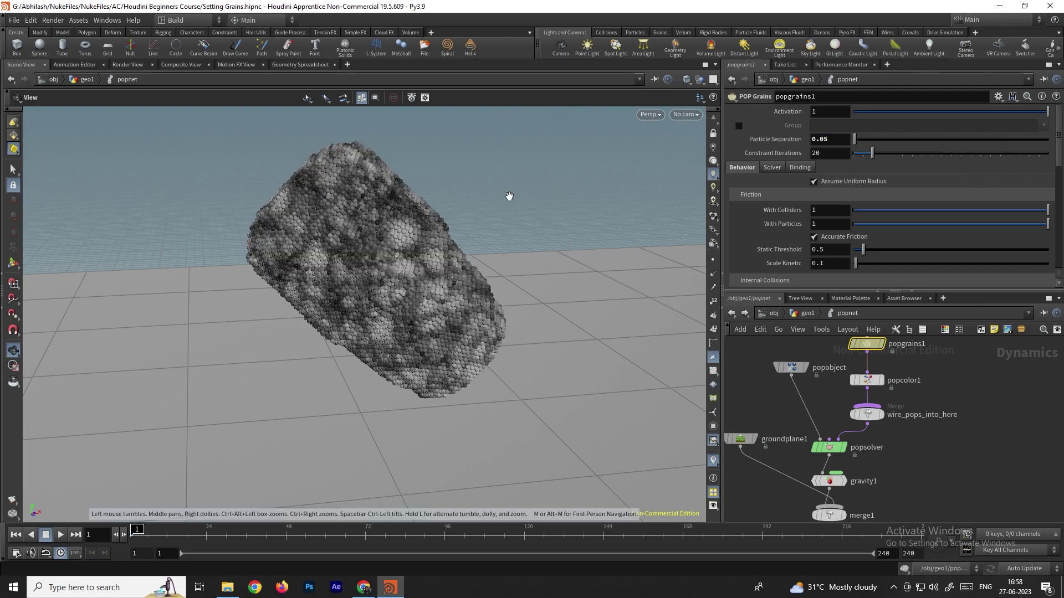
Set popgrains1's friction Scale Kinetic to 0.5 and play the grain simulation to review the collapse.
scroll(798, 222, down, 1)
click(827, 247)
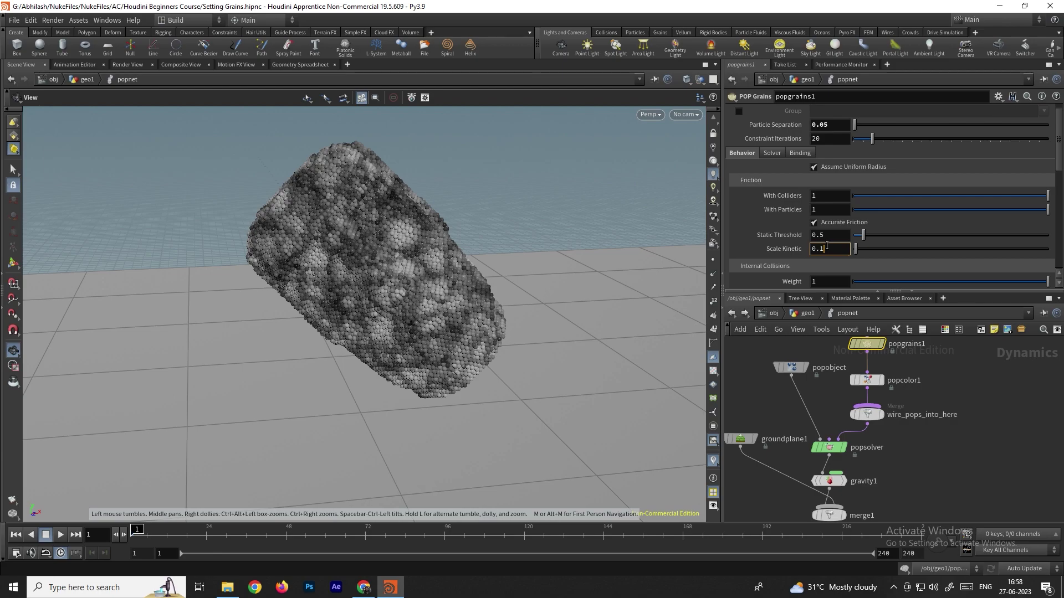
text(5)
key(Return)
click(62, 534)
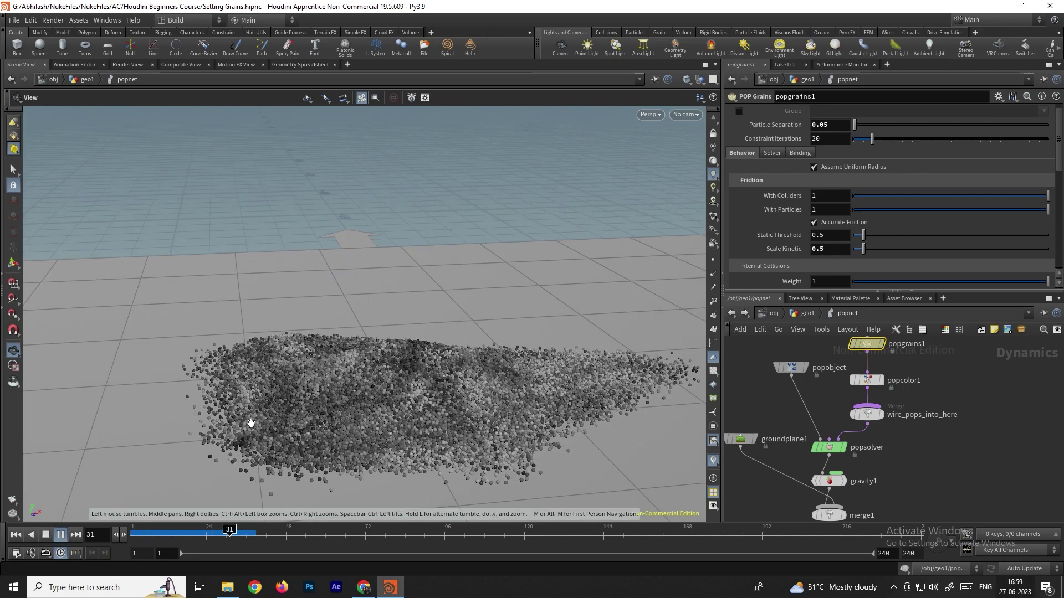
click(47, 534)
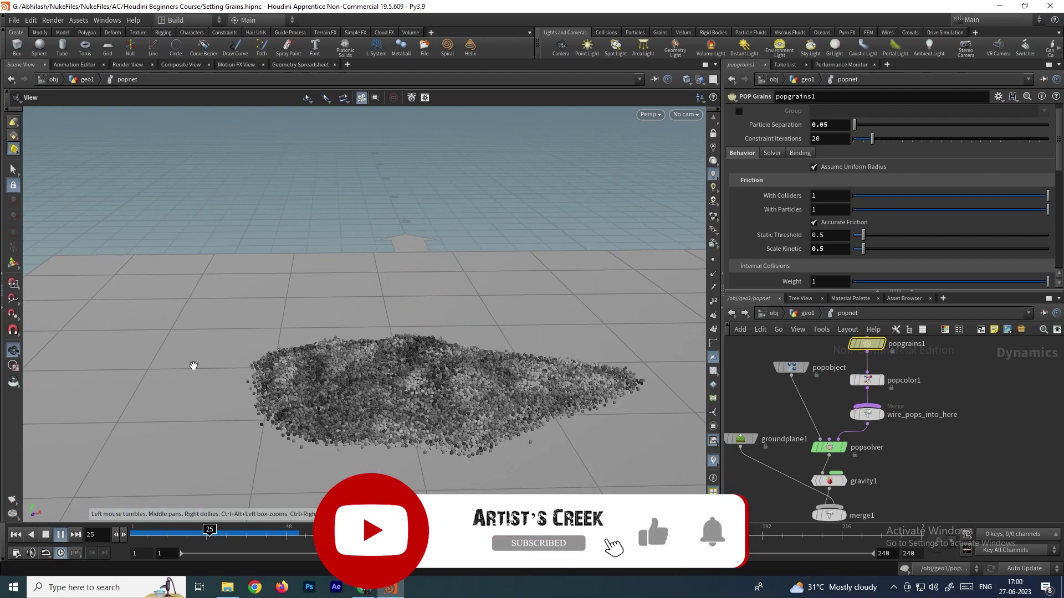